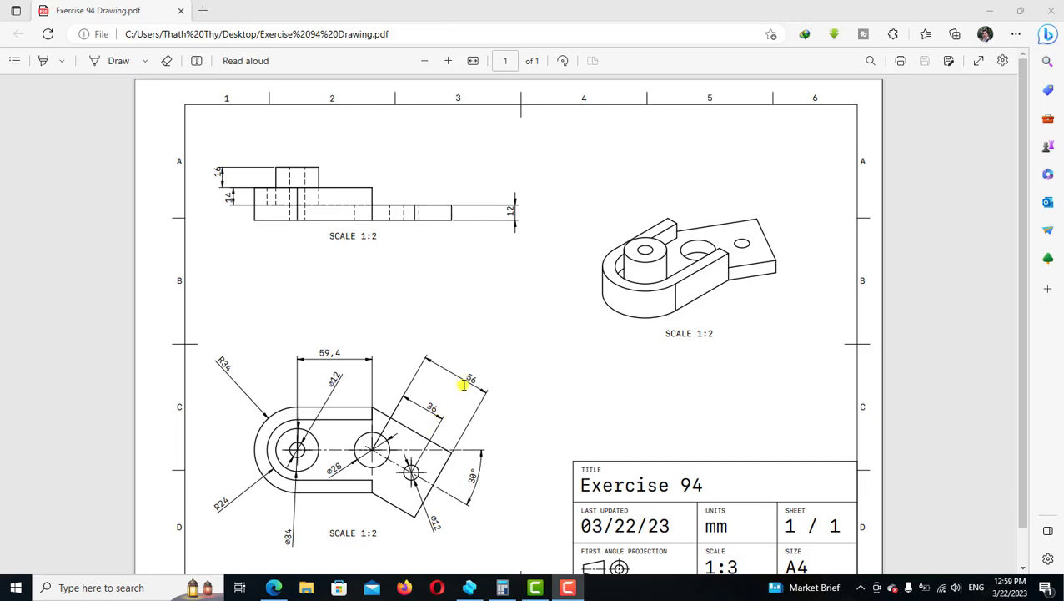
- Switch from the Exercise 94 drawing in Edge to the empty Shapr3D design
left_click(471, 586)
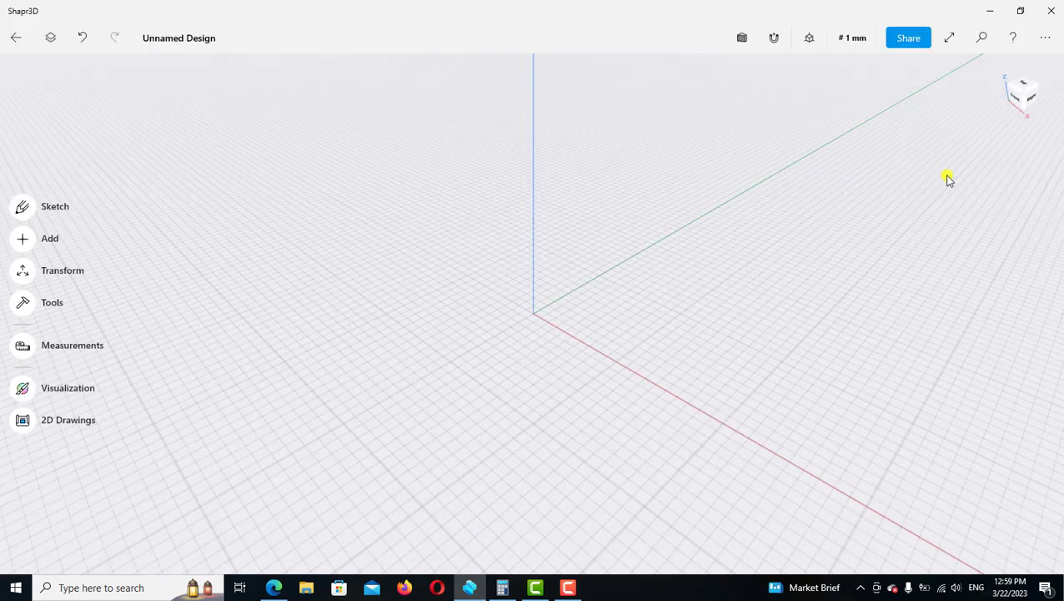
- In top view, sketch a horizontal line running left from the origin
left_click(1026, 85)
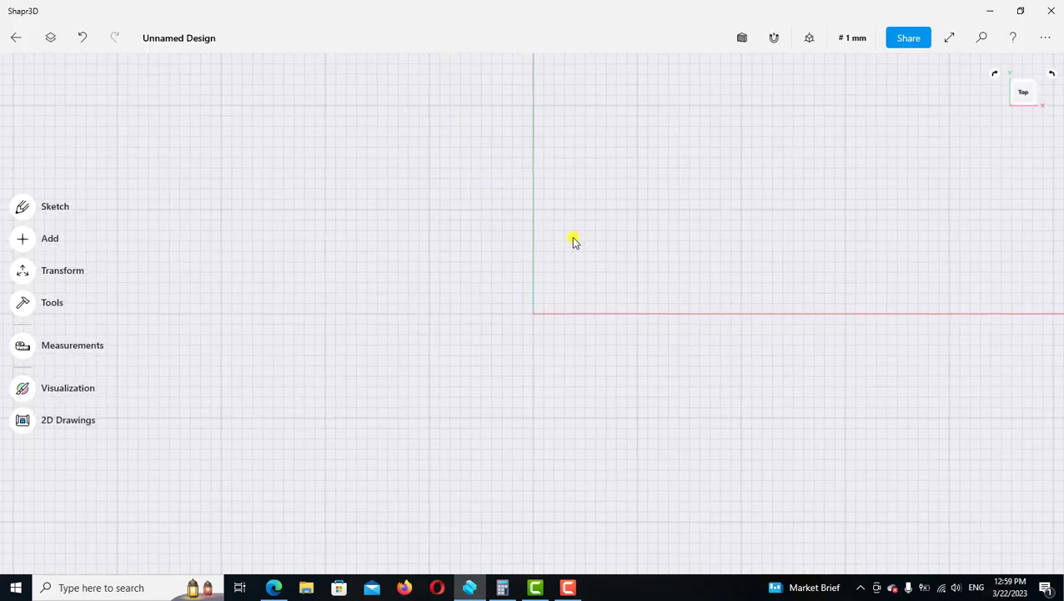
left_click(22, 210)
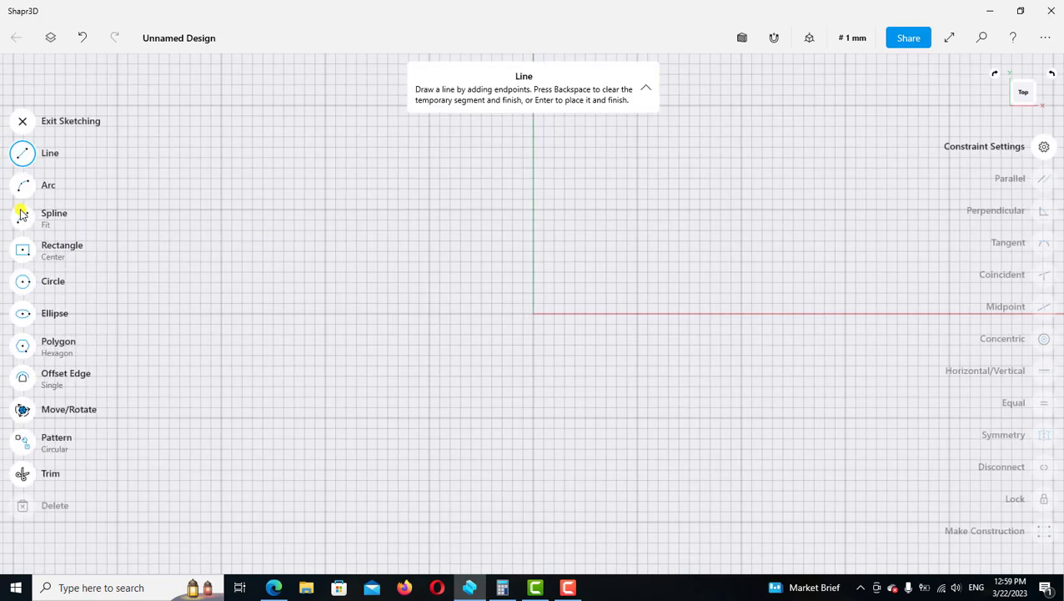
left_click(534, 314)
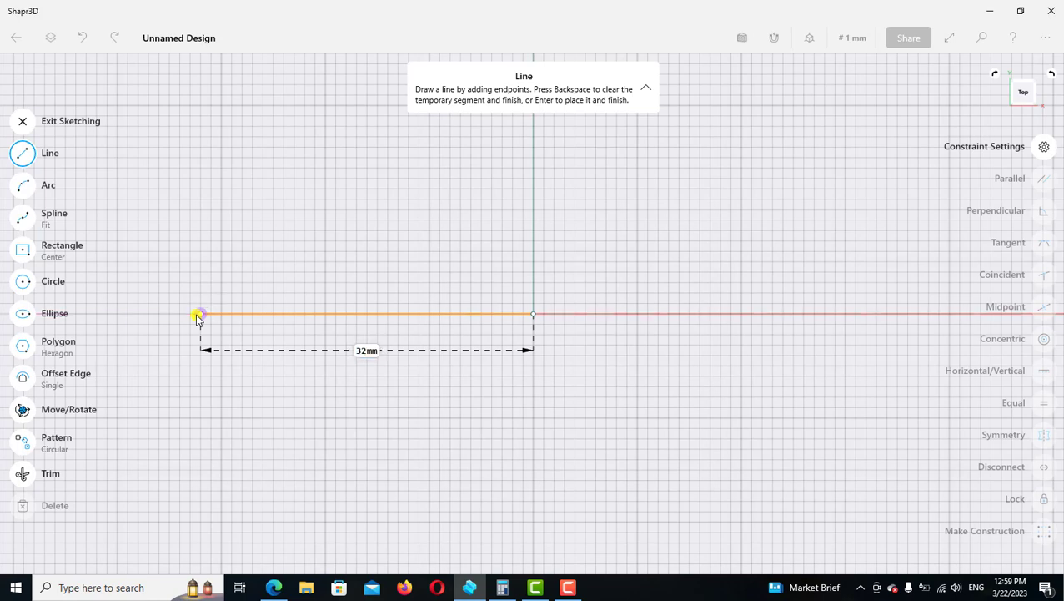
left_click(199, 314)
left_click(24, 155)
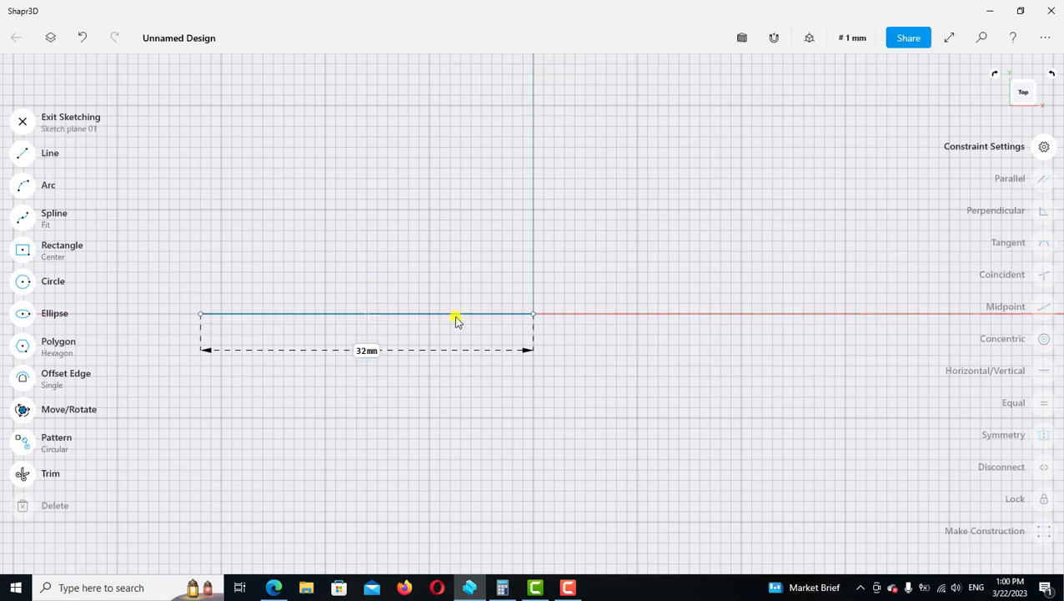
left_click(533, 315)
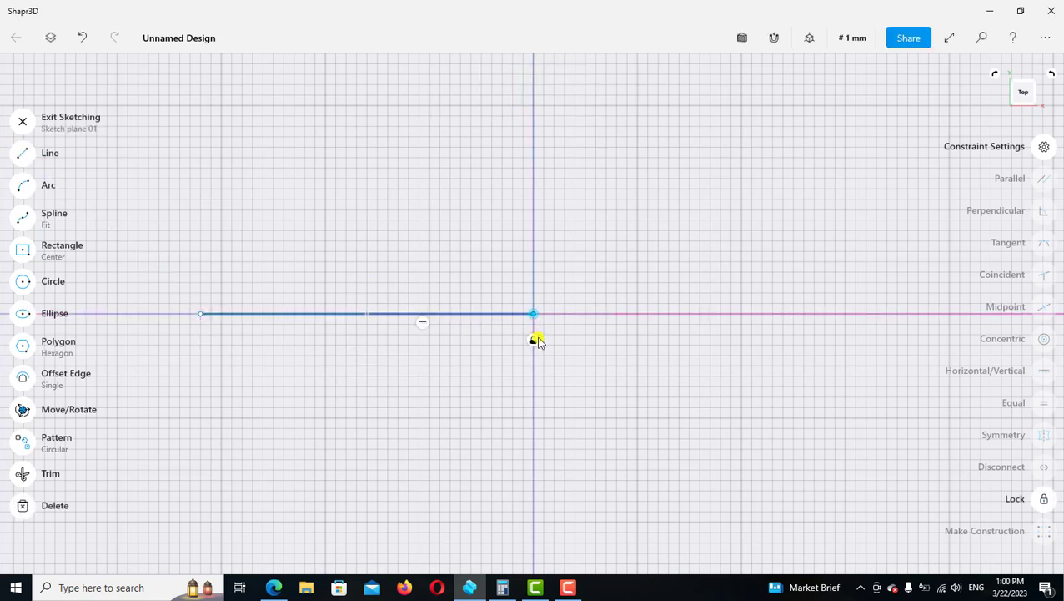
- Set the line's length to 59.4 mm
left_click(524, 337)
left_click(490, 316)
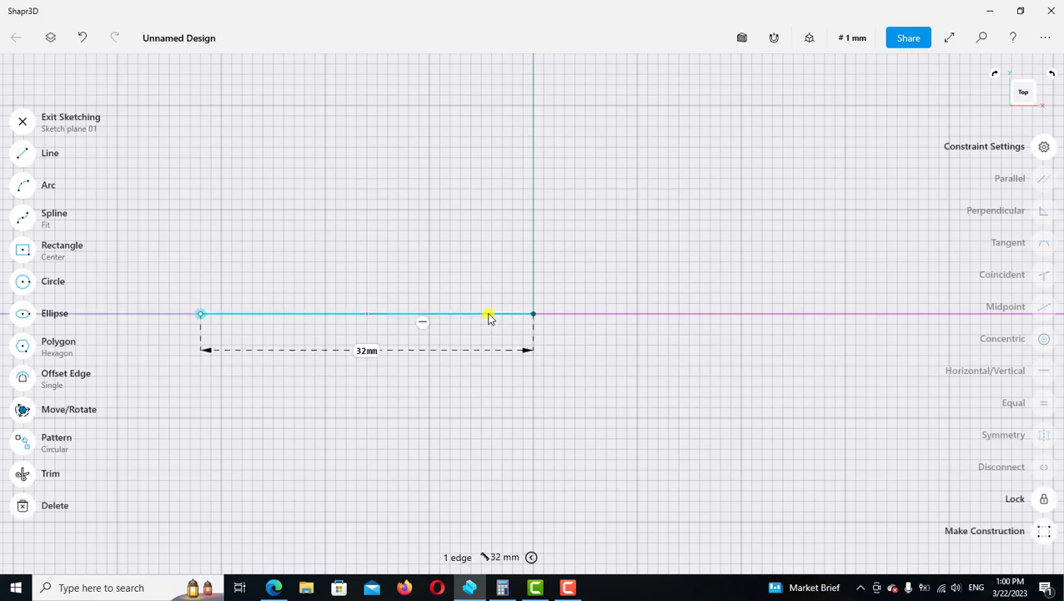
left_click(364, 354)
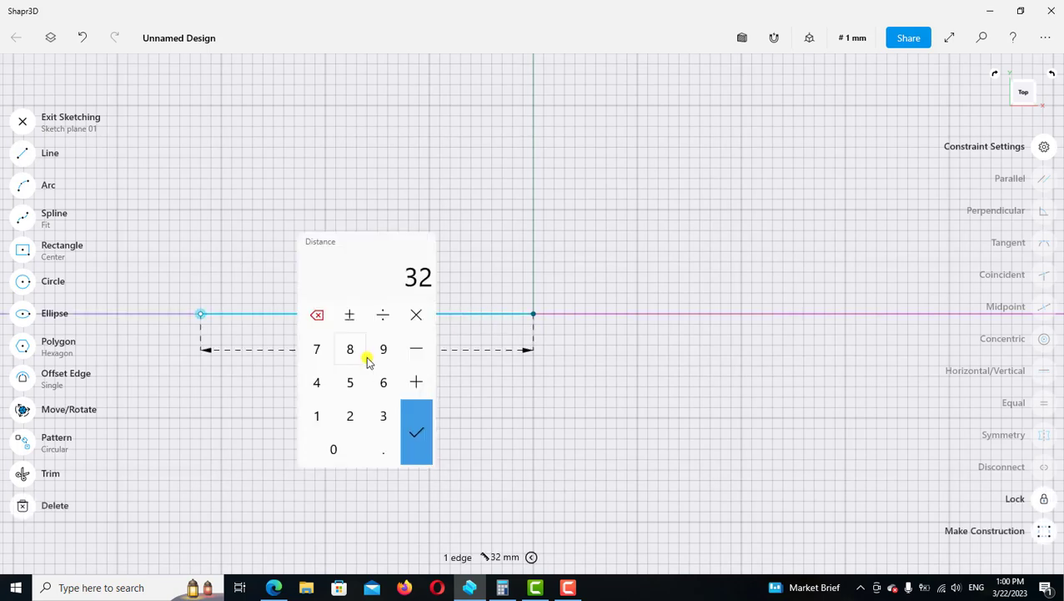
left_click(352, 386)
left_click(384, 349)
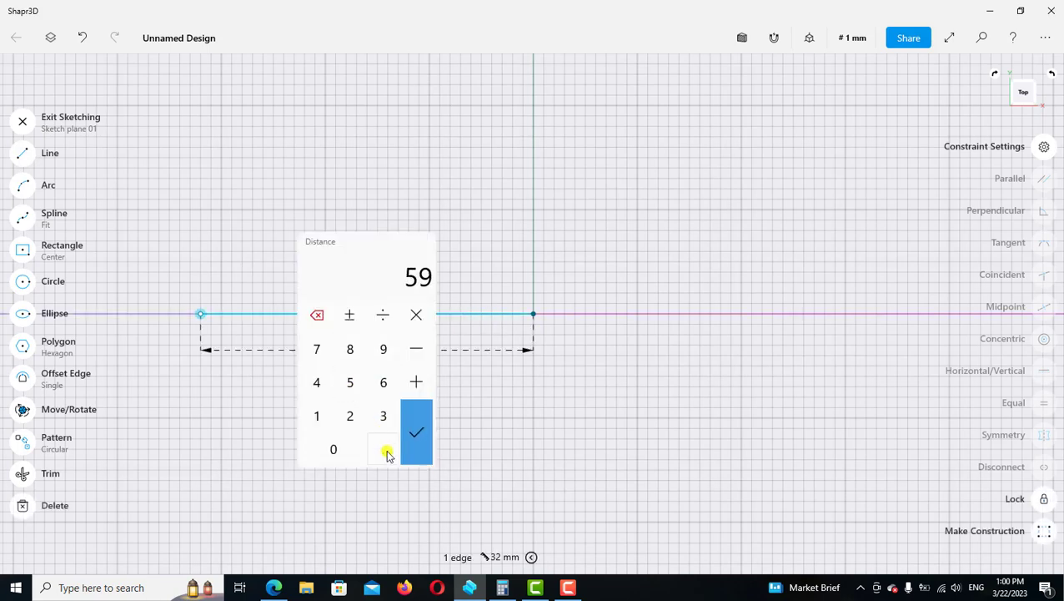
left_click(383, 451)
left_click(329, 389)
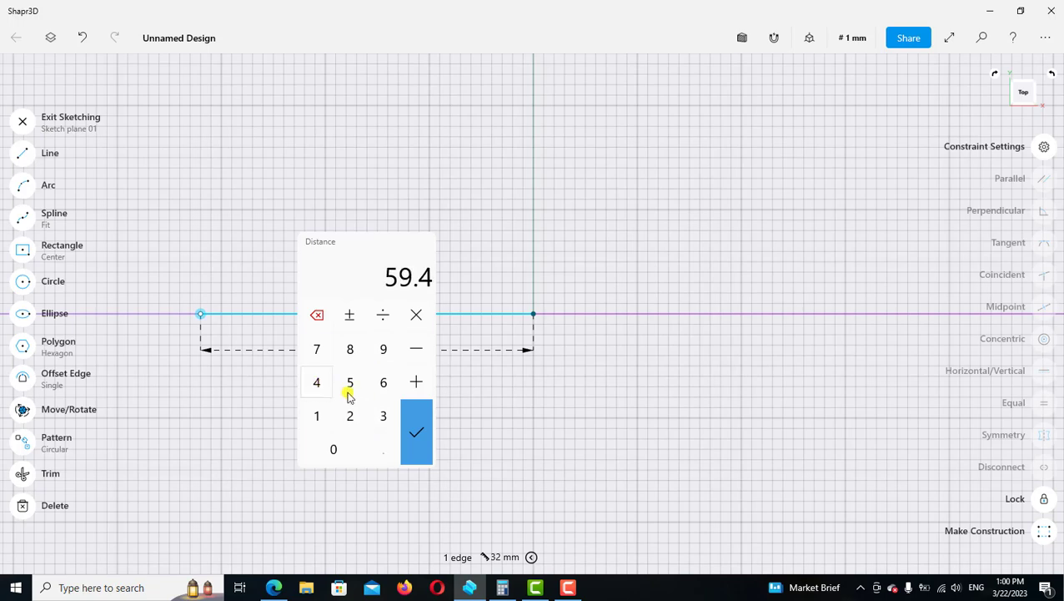
left_click(416, 432)
- Convert the 59.4 mm line into construction geometry
scroll(493, 430, "down", 2)
scroll(434, 392, "left", 2)
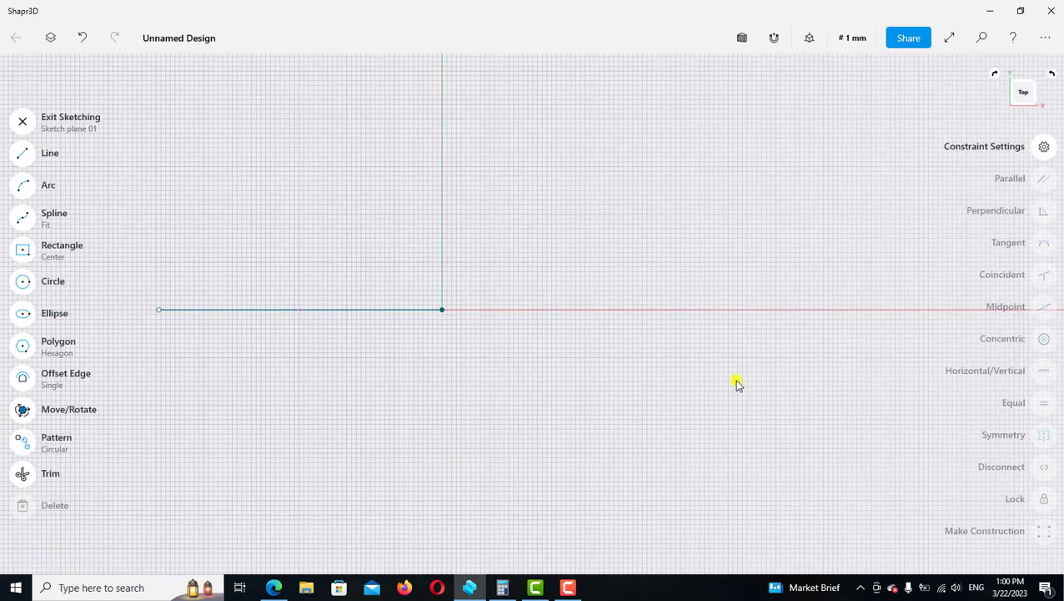
scroll(736, 381, "left", 5)
left_click(621, 306)
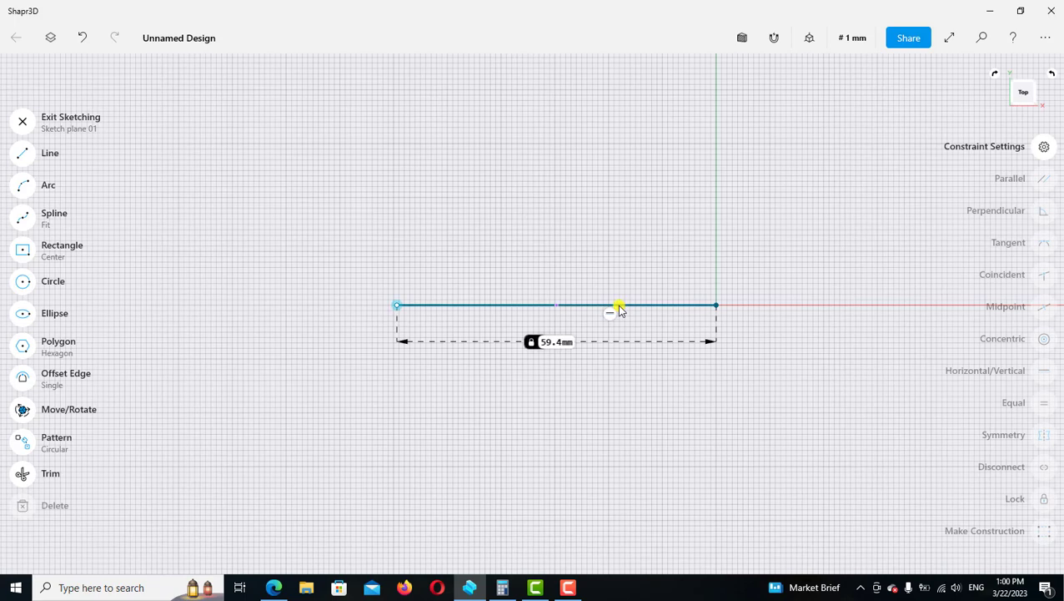
left_click(1044, 531)
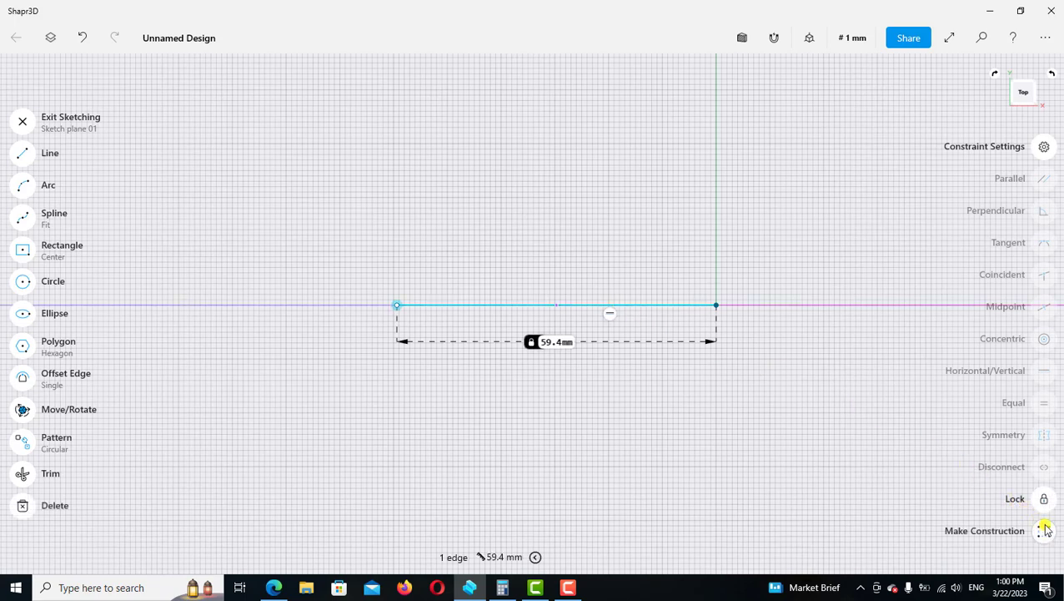
left_click(1043, 499)
left_click(604, 465)
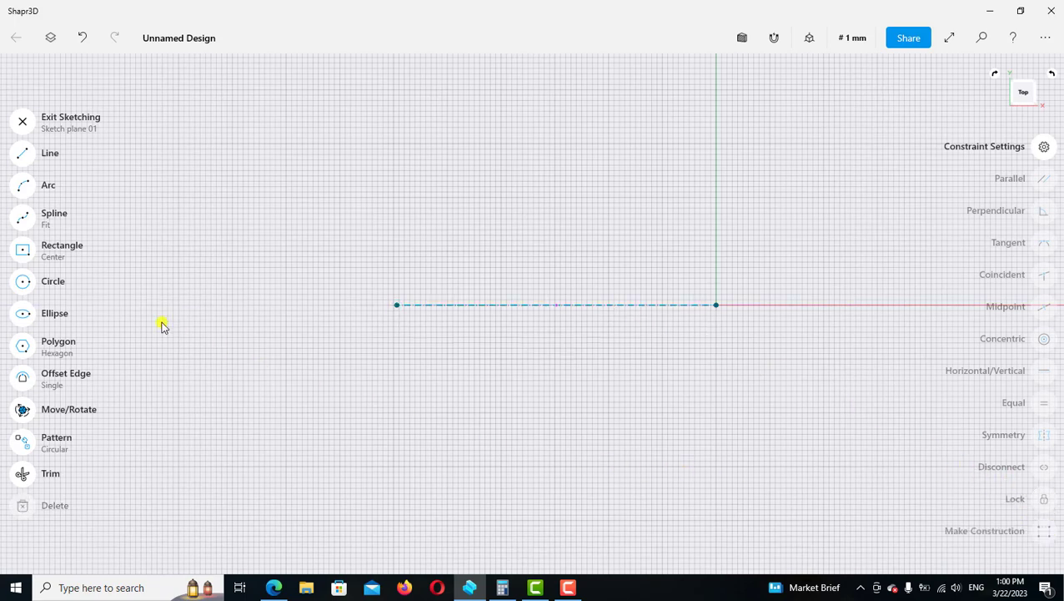
- Draw a ø68 mm circle centred on the construction line's left end
left_click(26, 284)
scroll(379, 293, "up", 3)
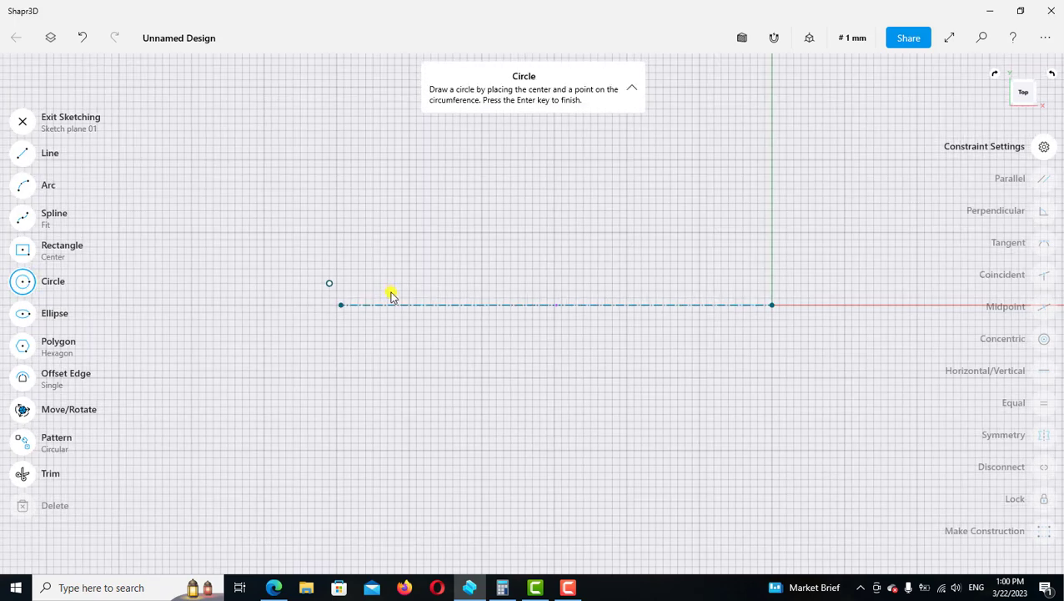
left_click(327, 306)
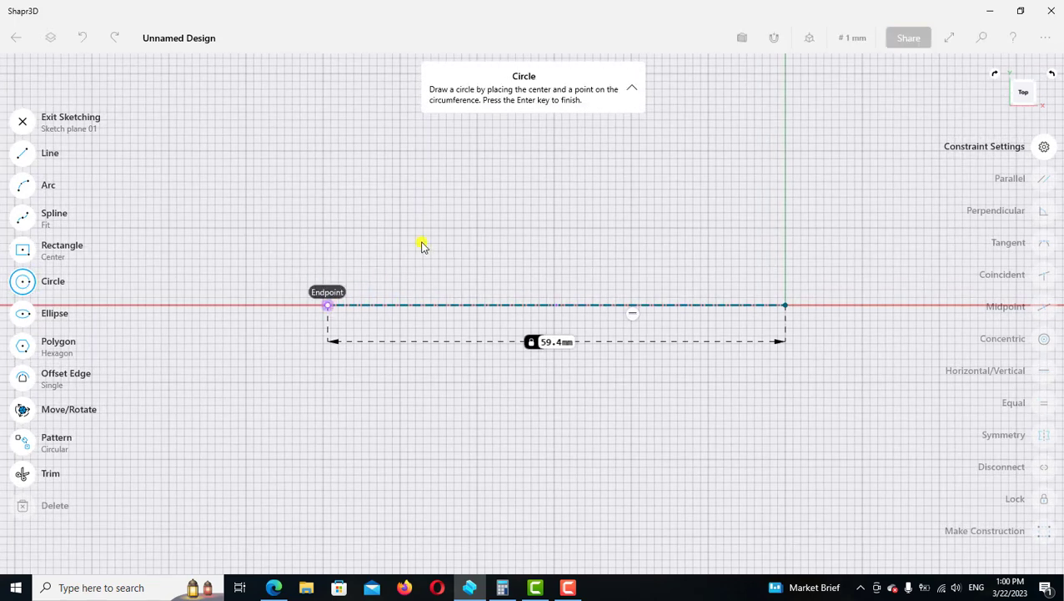
type("3")
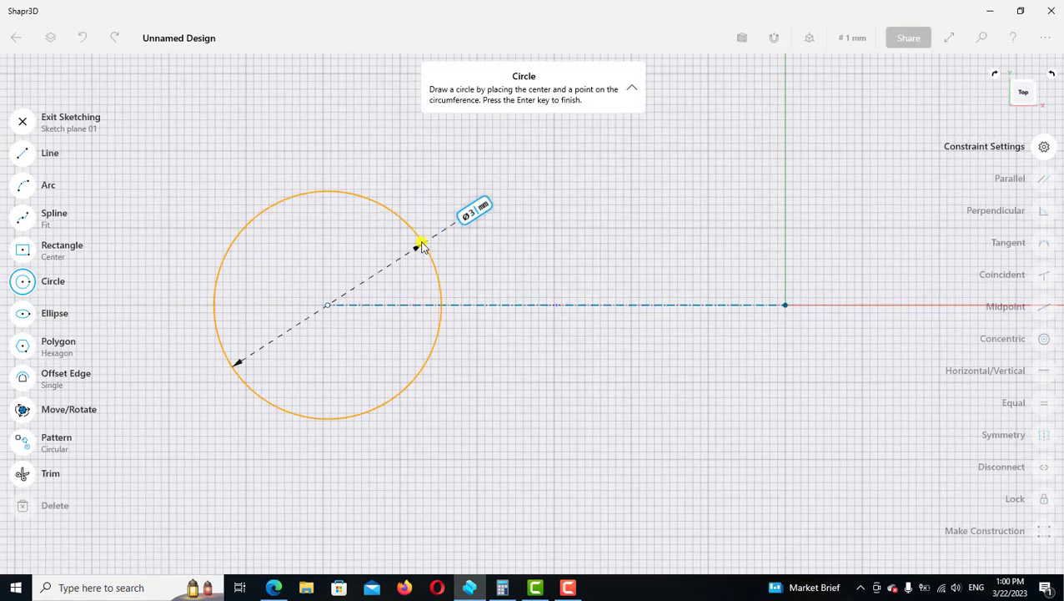
type("2")
key("Return")
scroll(422, 244, "down", 3)
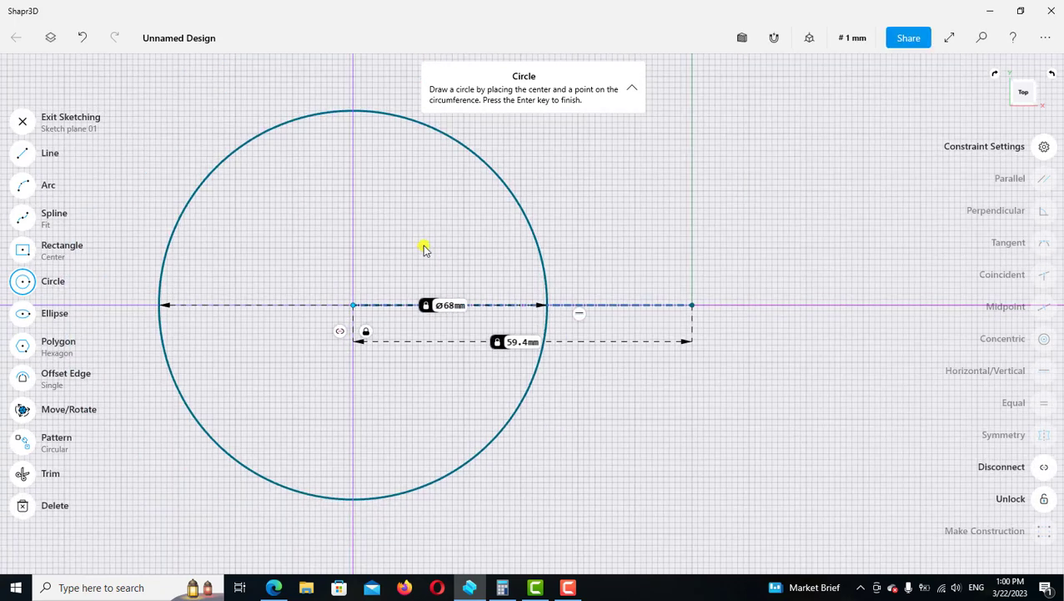
- Draw a line from the circle's top to the Y axis
left_click(21, 153)
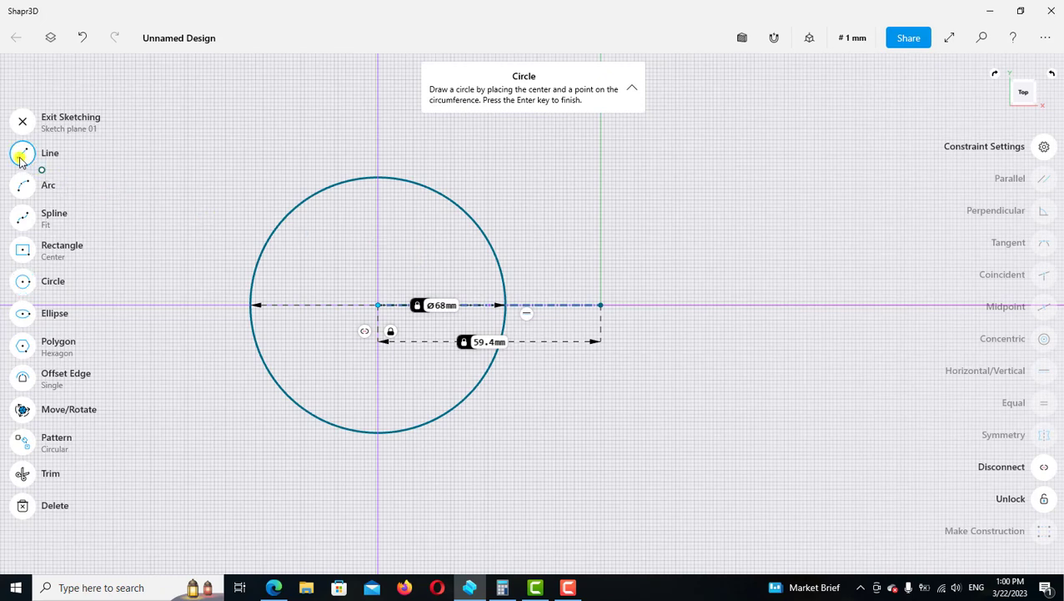
left_click(377, 177)
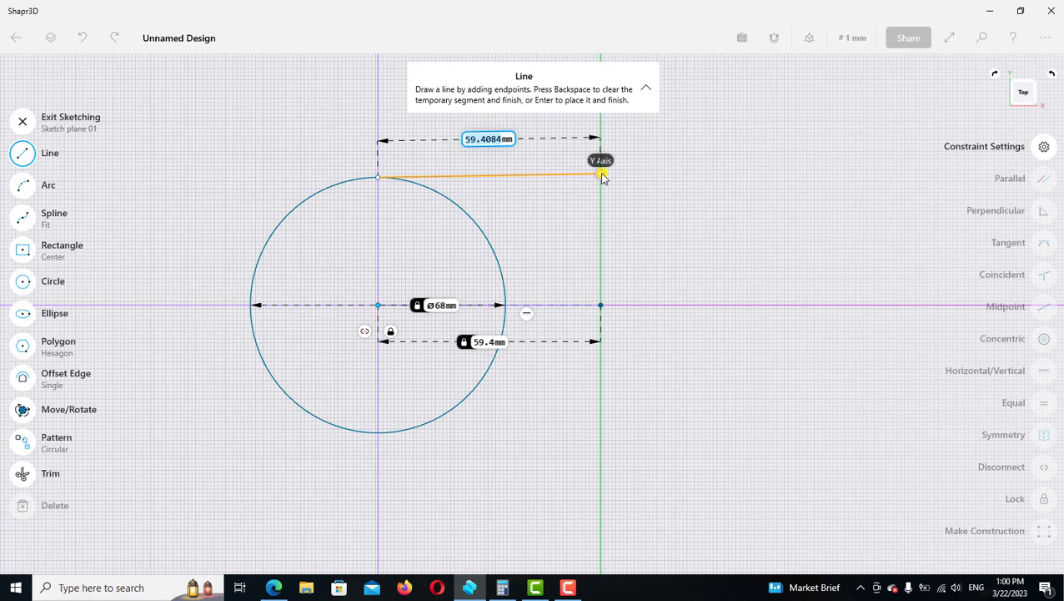
left_click(601, 175)
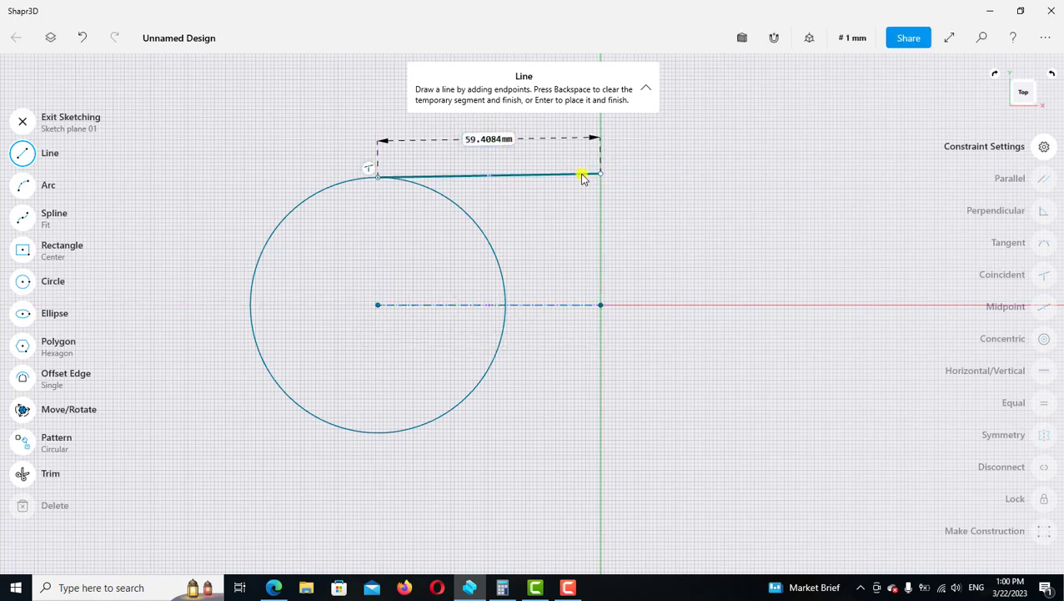
left_click(25, 156)
- Make the top line horizontal and tangent to the circle, then exit the sketch
left_click(483, 177)
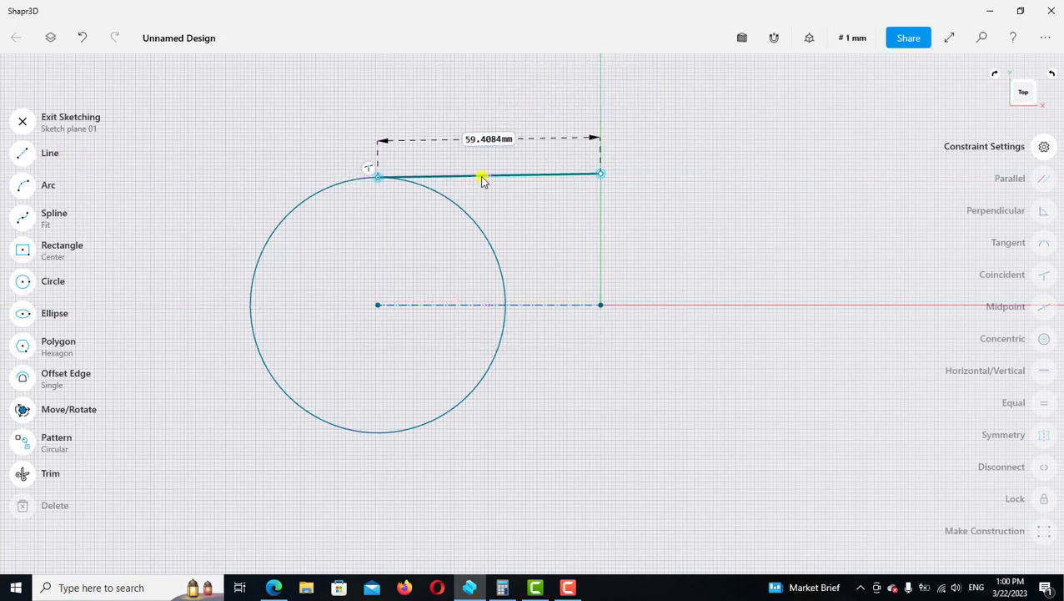
left_click(483, 178)
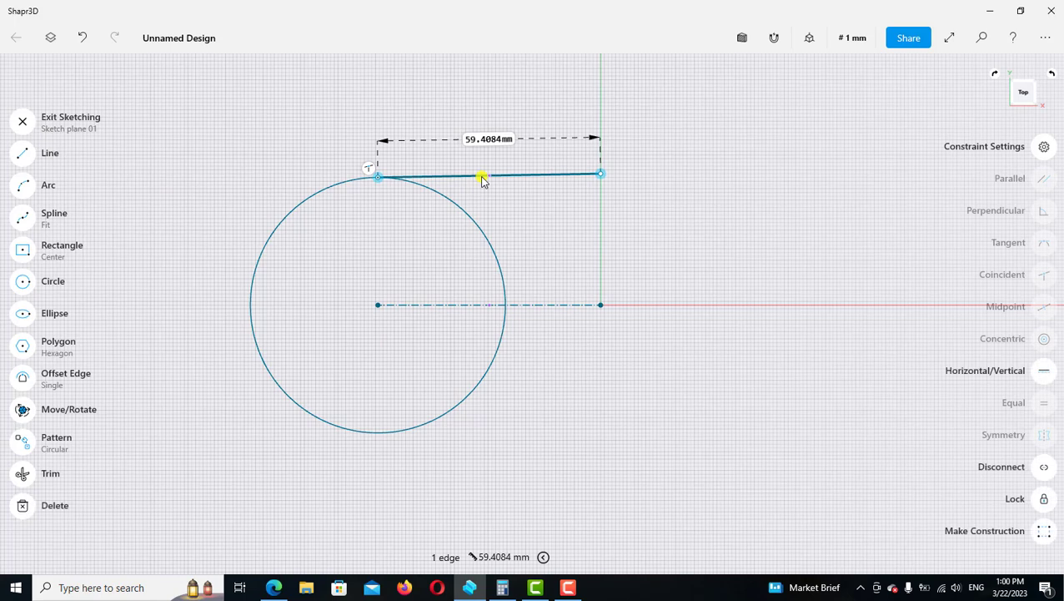
left_click(1046, 371)
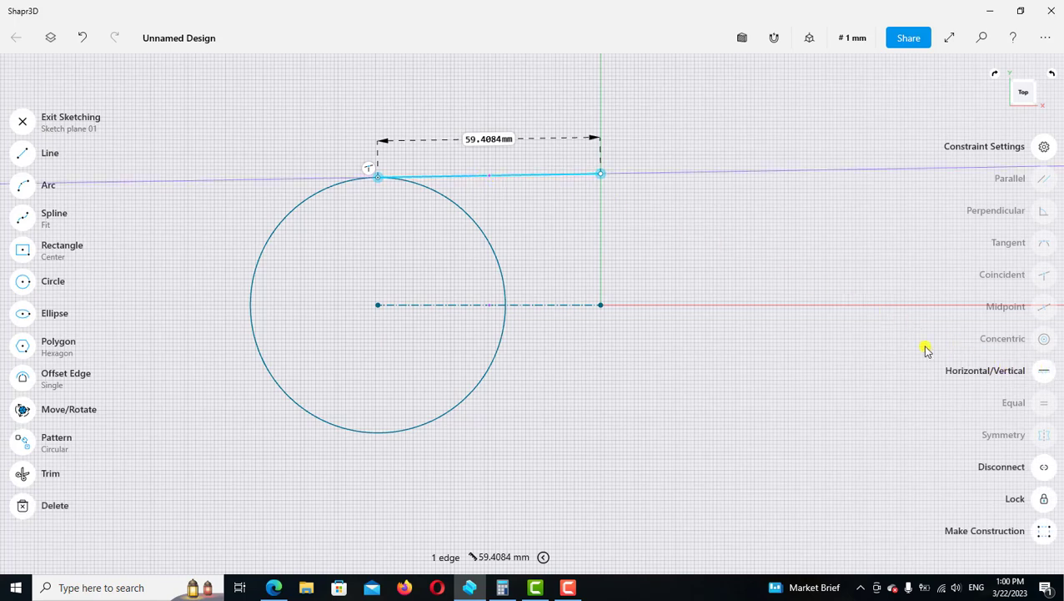
left_click(488, 241)
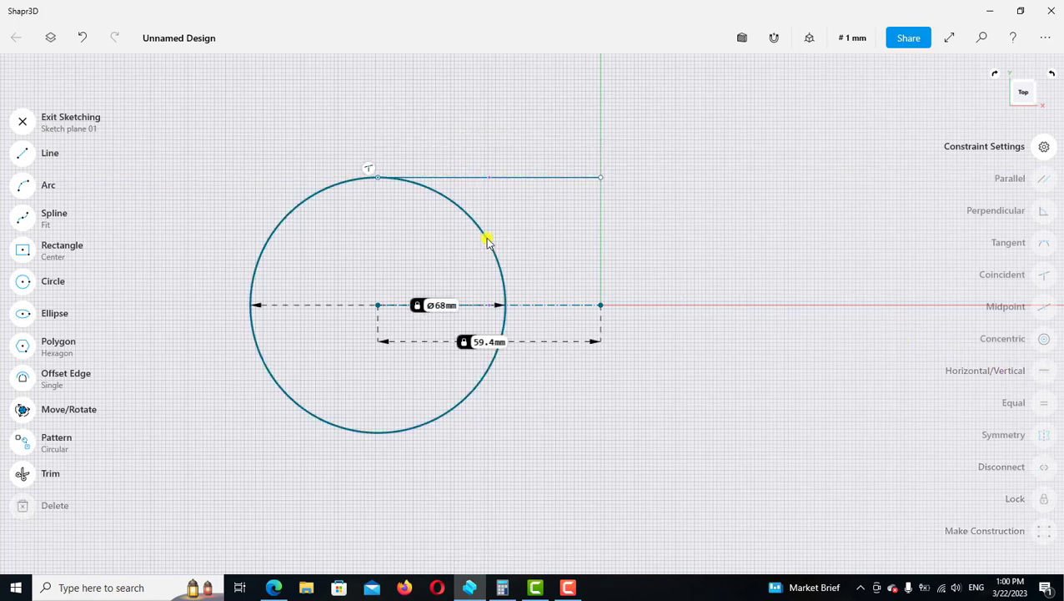
left_click(527, 179)
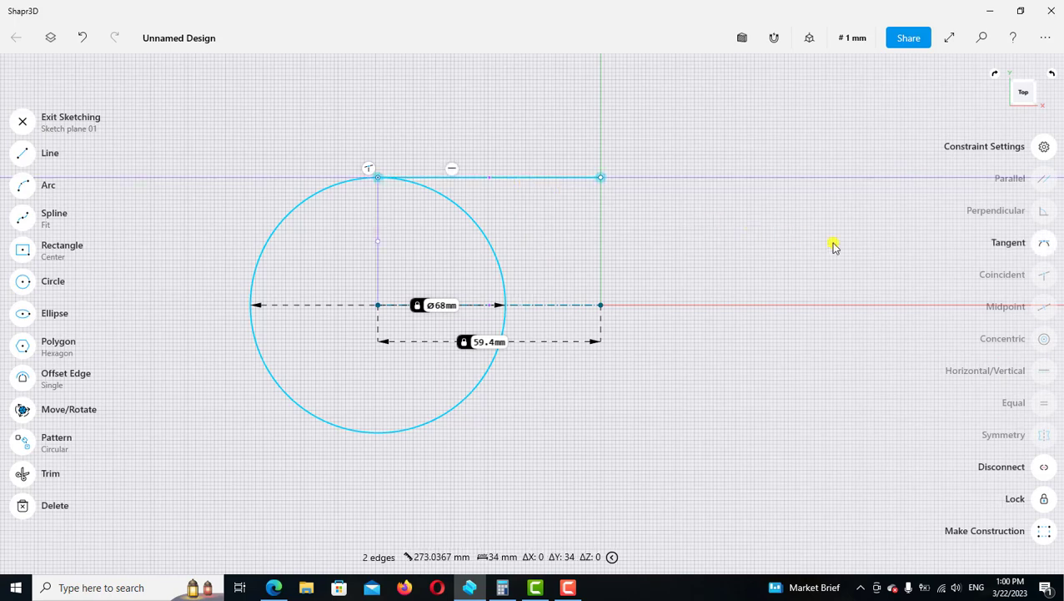
left_click(1047, 243)
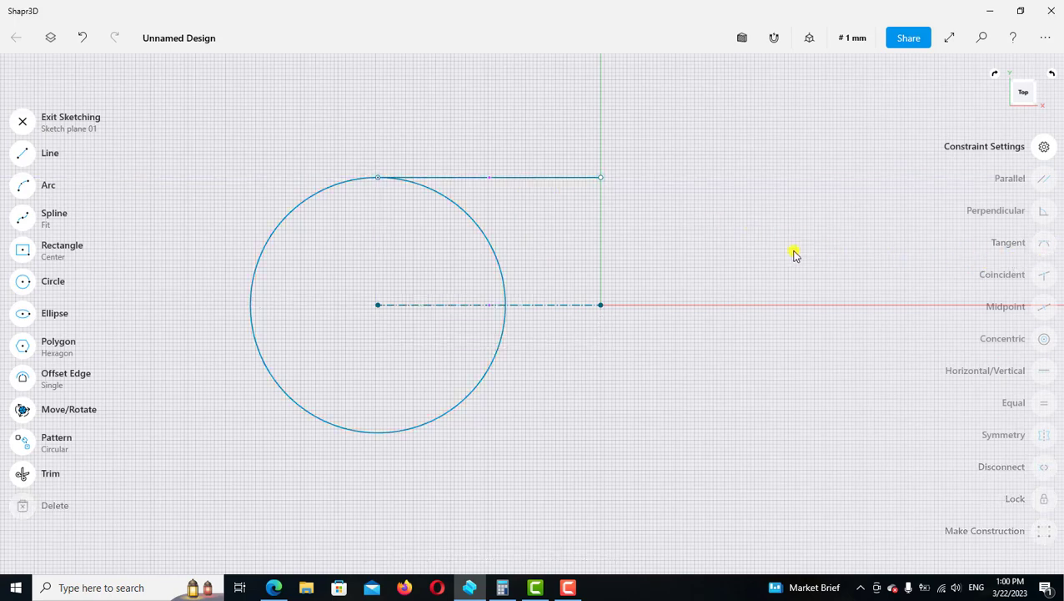
left_click(552, 178)
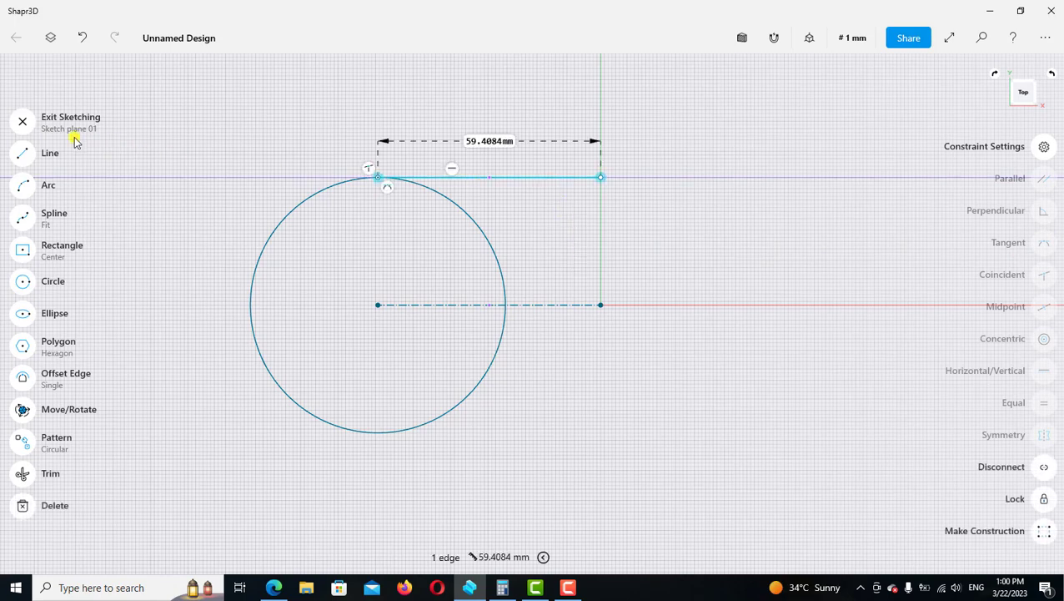
left_click(26, 125)
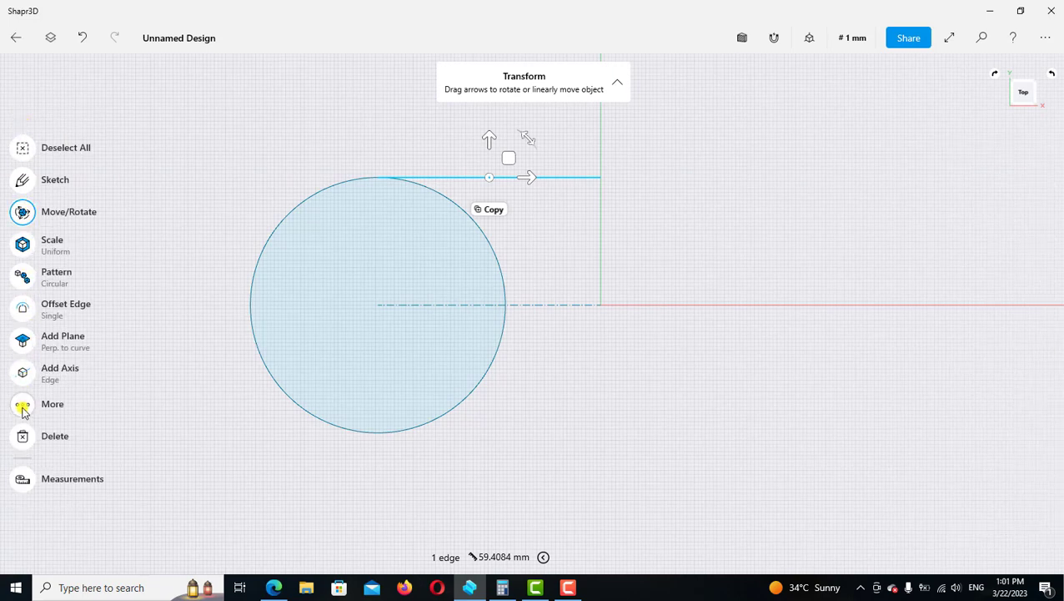
- Mirror the top tangent line across the dashed horizontal construction line
left_click(23, 404)
left_click(164, 492)
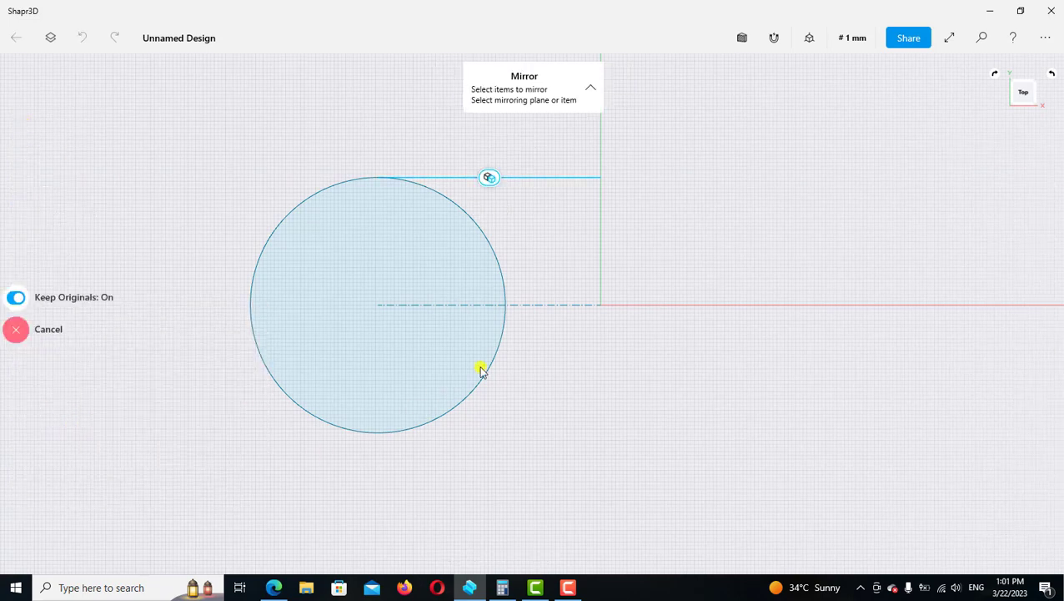
left_click(547, 306)
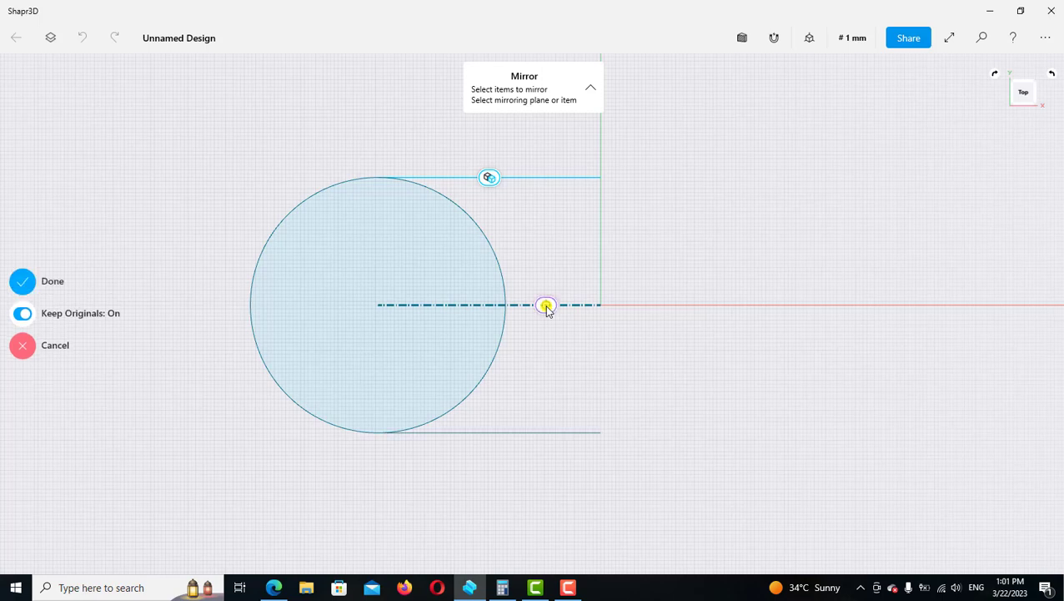
left_click(23, 282)
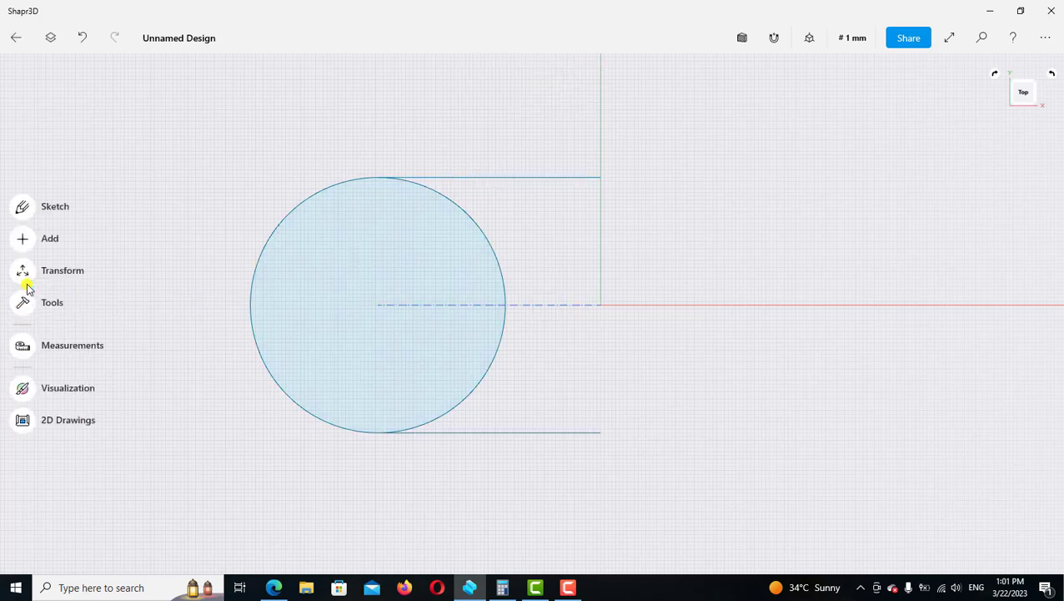
- Draw a line joining the bottom-right and top-right endpoints of the tangent lines
left_click(21, 210)
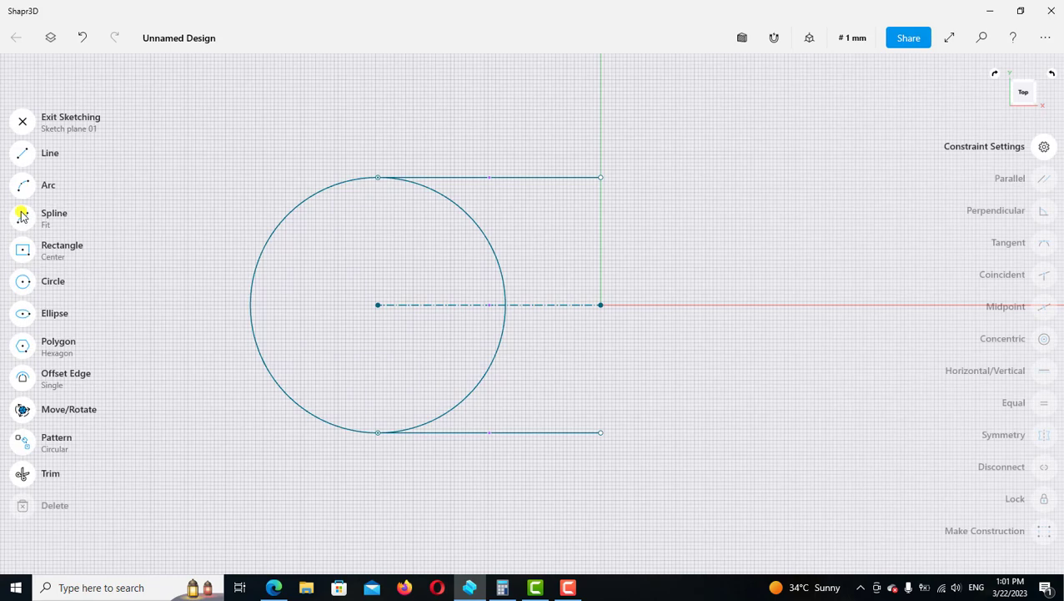
left_click(23, 153)
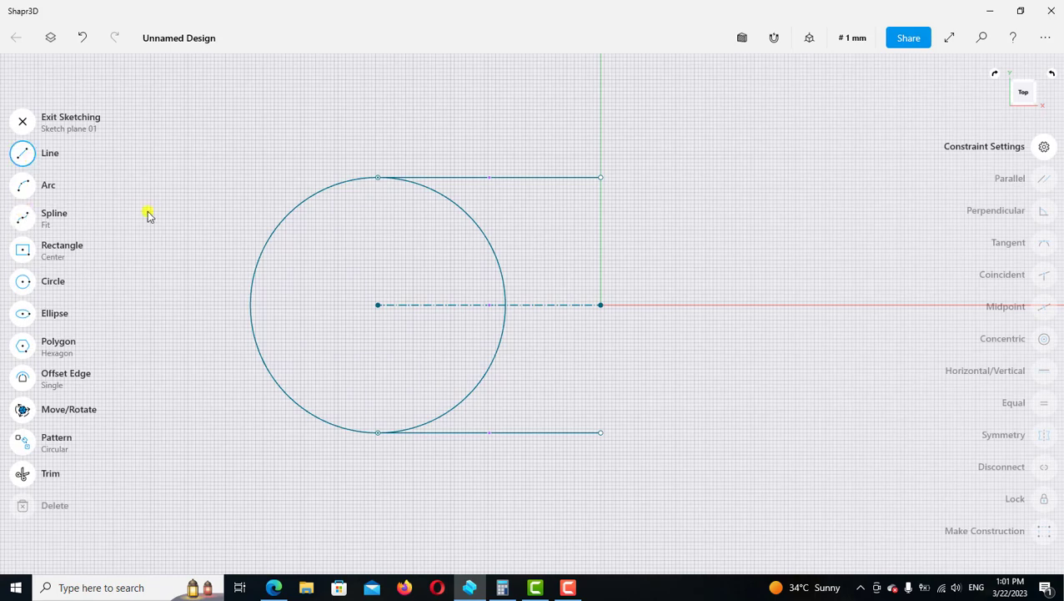
left_click(601, 432)
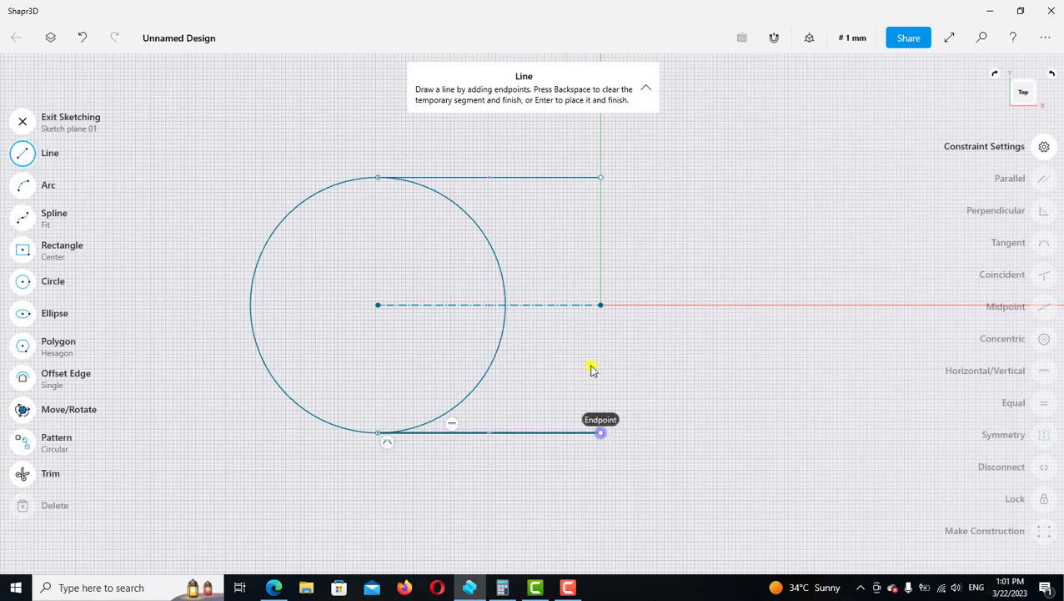
left_click(601, 179)
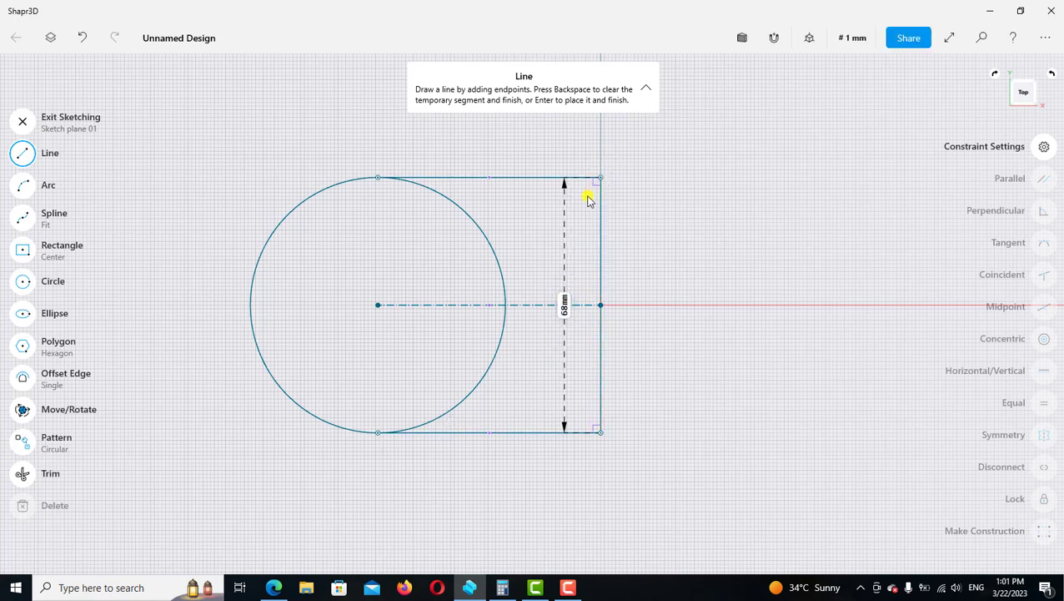
left_click(25, 155)
- Constrain the right 68 mm line to vertical and lock it
left_click(599, 332)
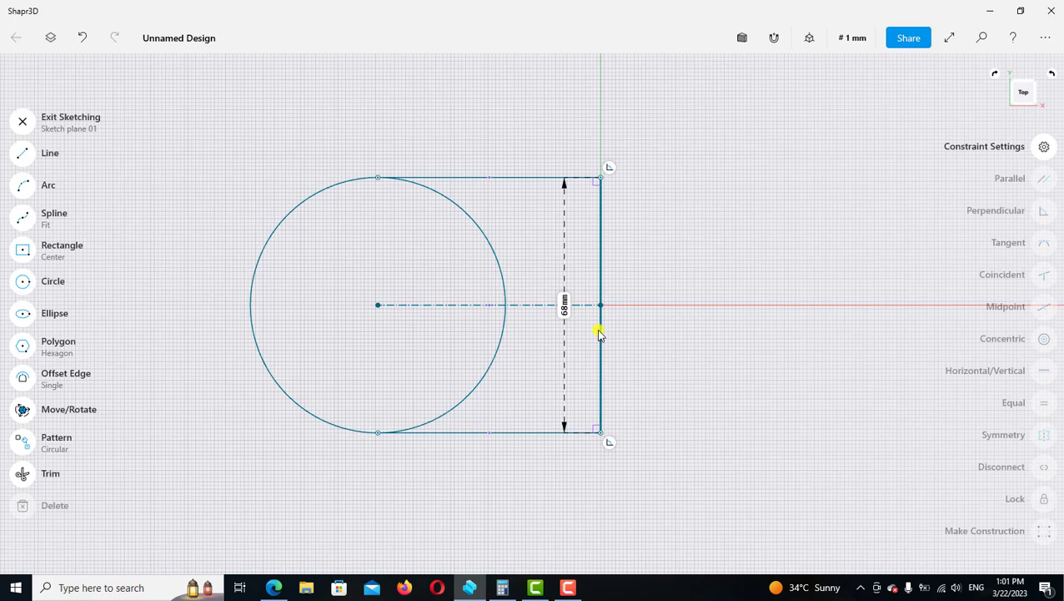
left_click(599, 333)
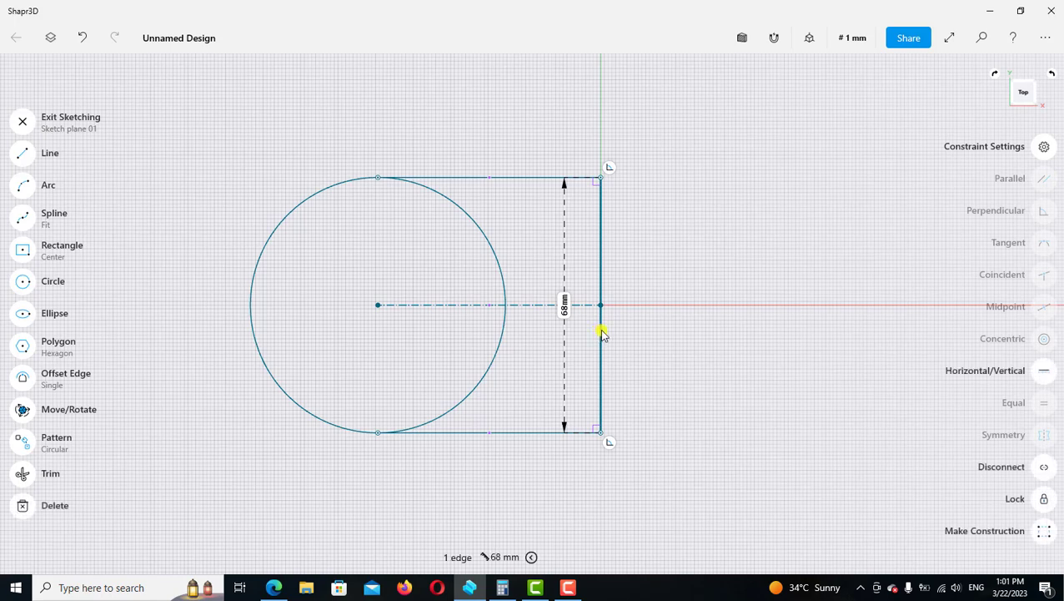
left_click(1044, 375)
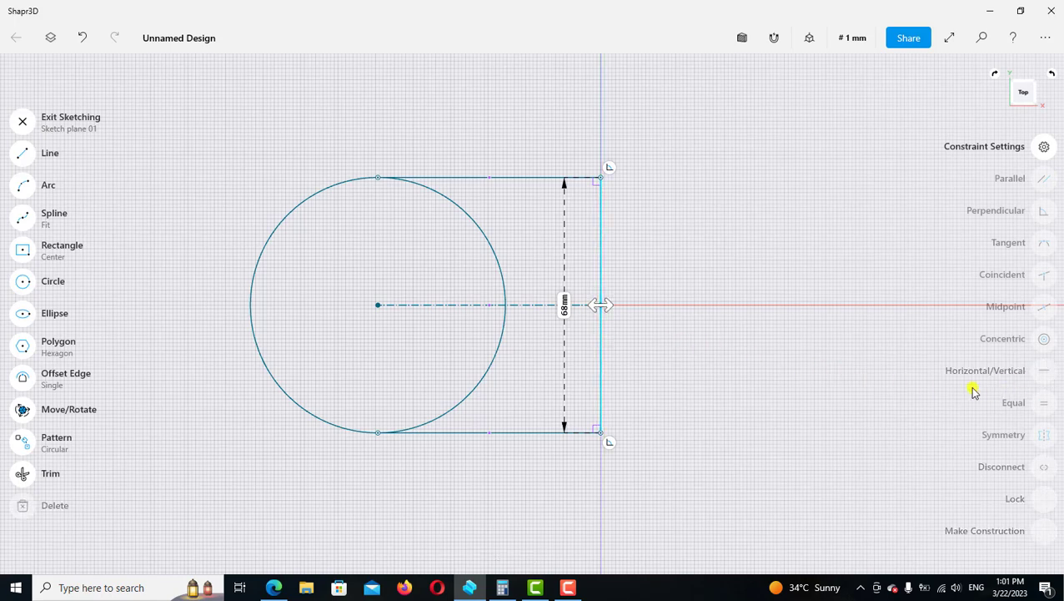
left_click(602, 367)
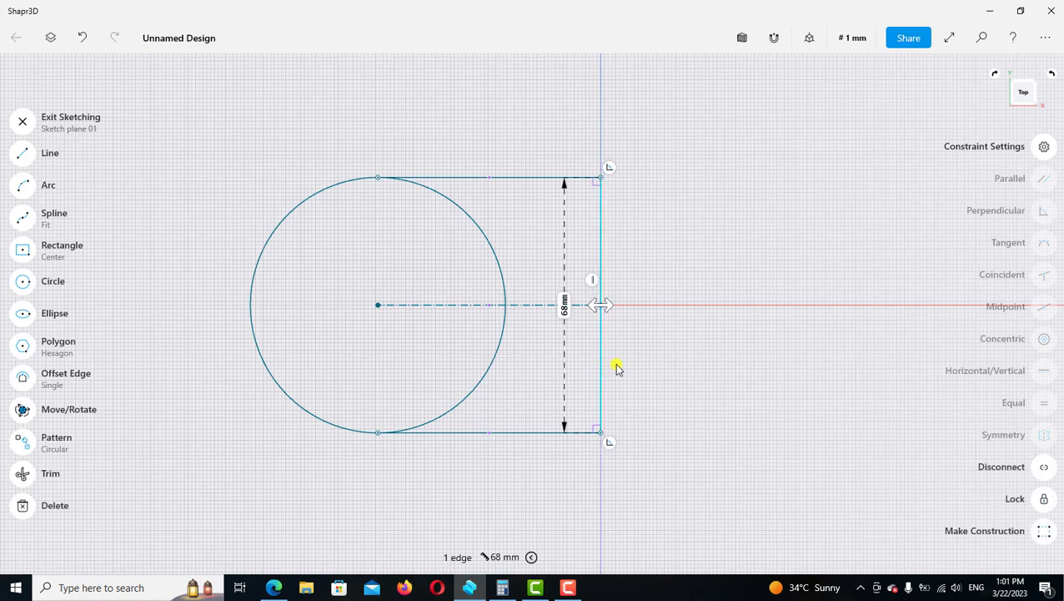
left_click(1044, 498)
left_click(726, 419)
scroll(726, 420, "down", 2)
middle_click_drag(718, 413, 732, 400)
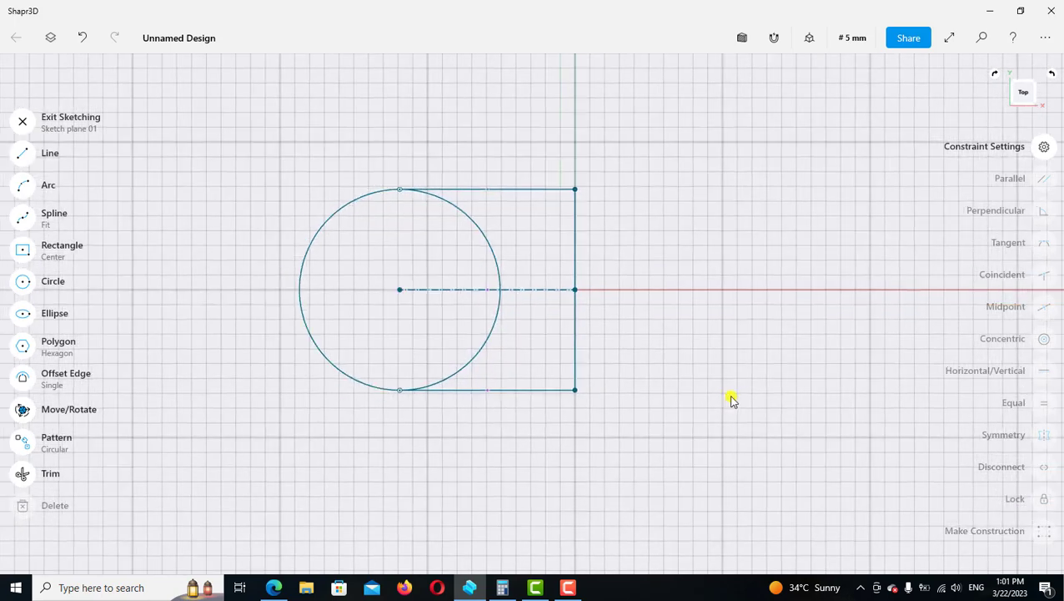
left_click(23, 473)
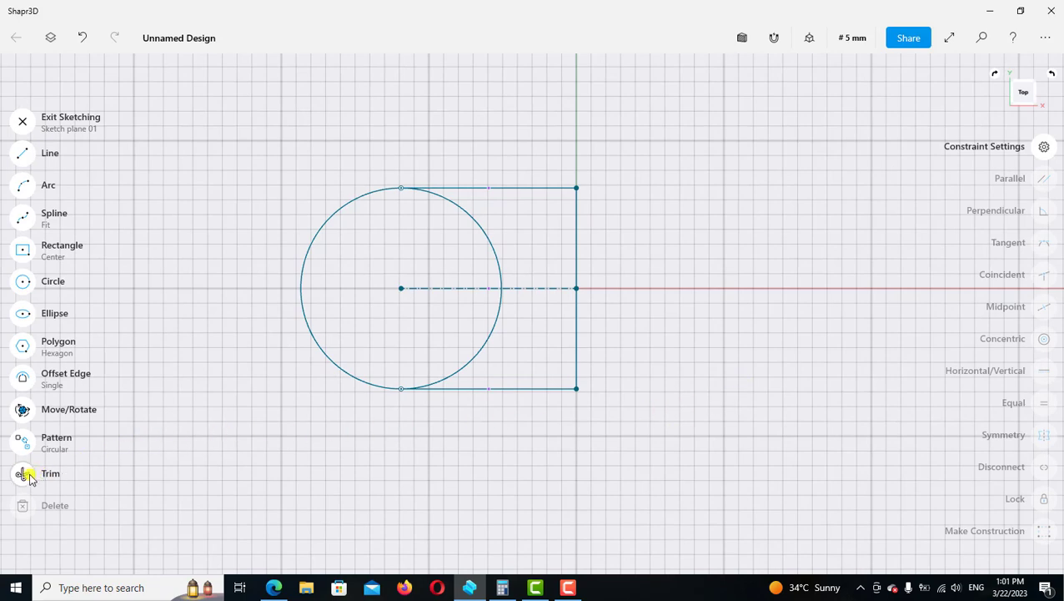
- Trim both right-hand arcs of the ø68 circle, then add a ø12 mm circle at its centre
left_click(459, 369)
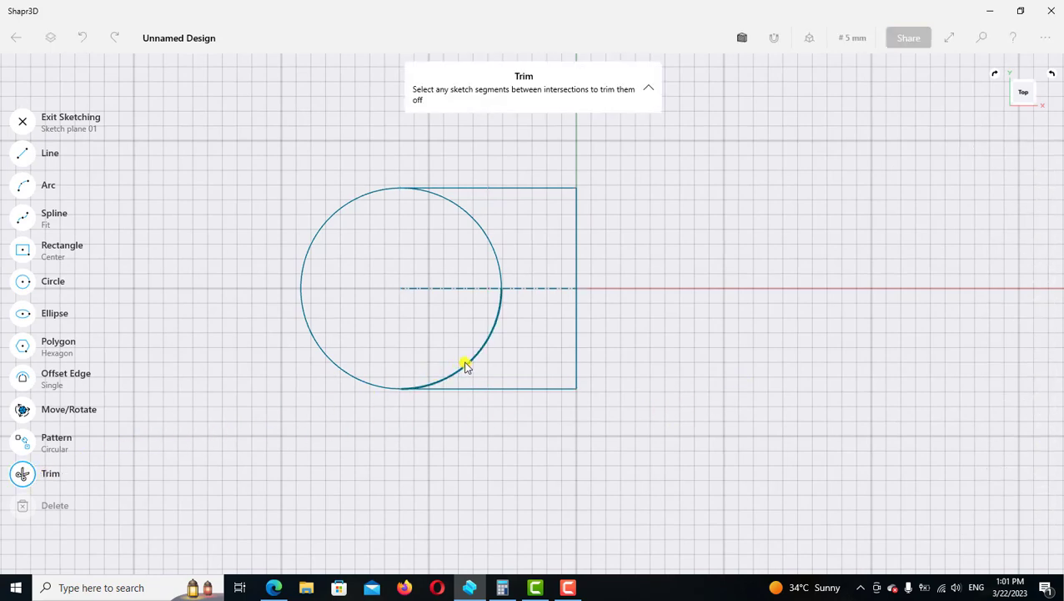
left_click(493, 258)
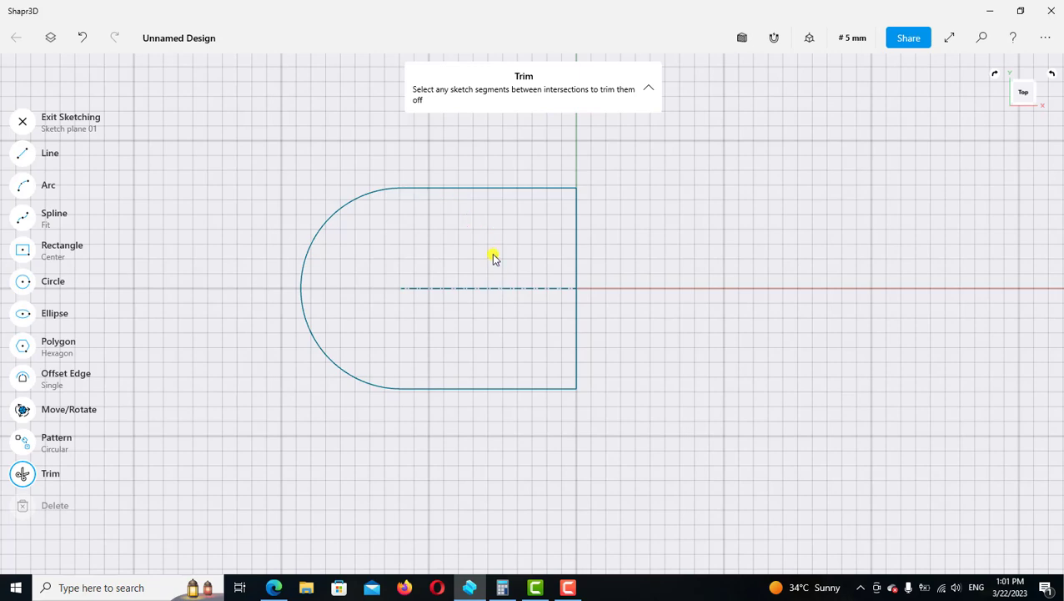
left_click(23, 281)
scroll(409, 265, "up", 2)
left_click(389, 289)
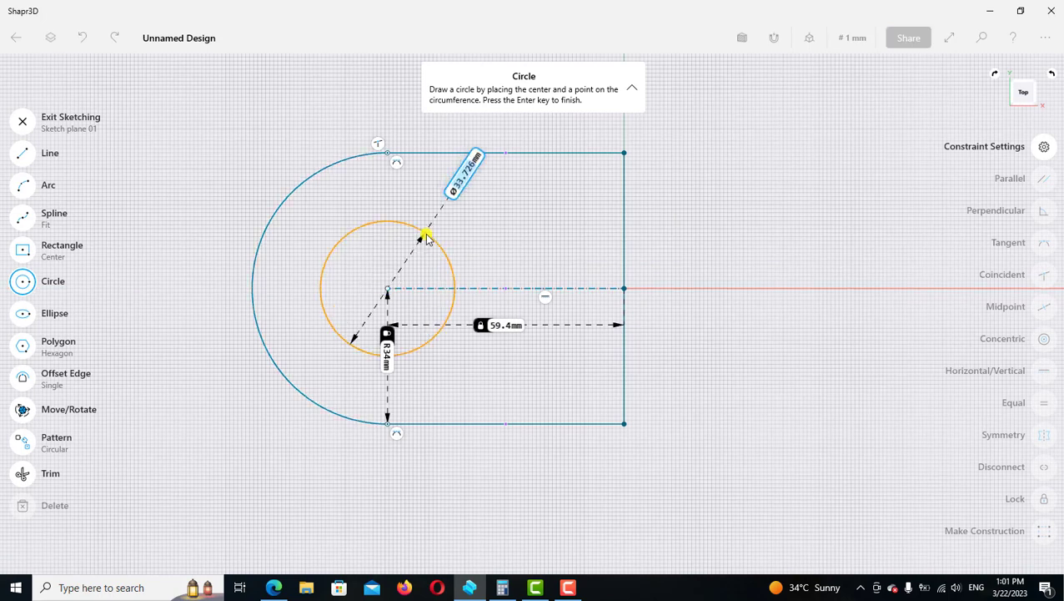
type("12")
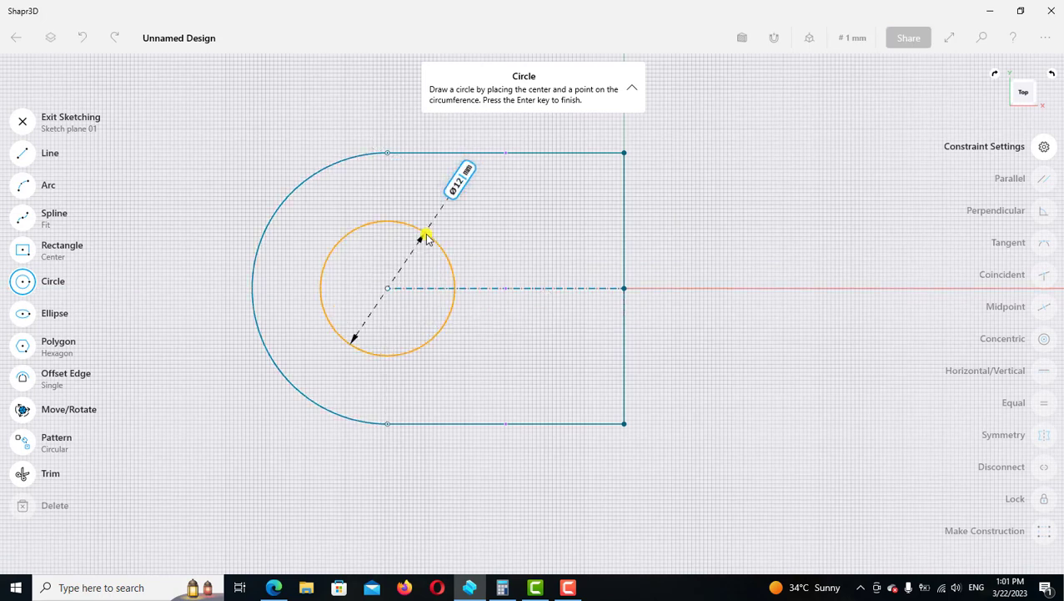
key("Return")
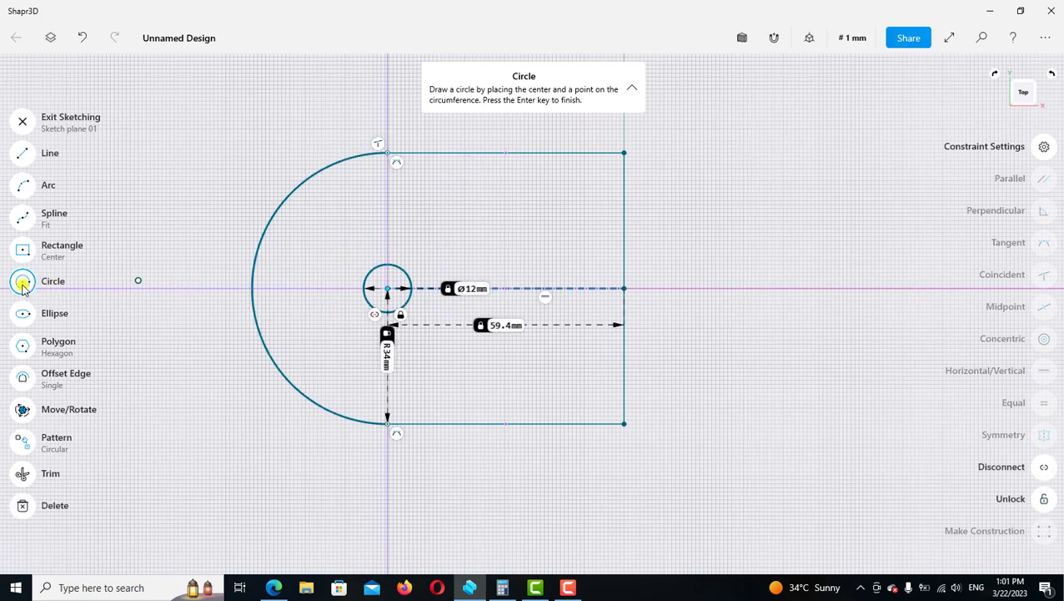
key("Escape")
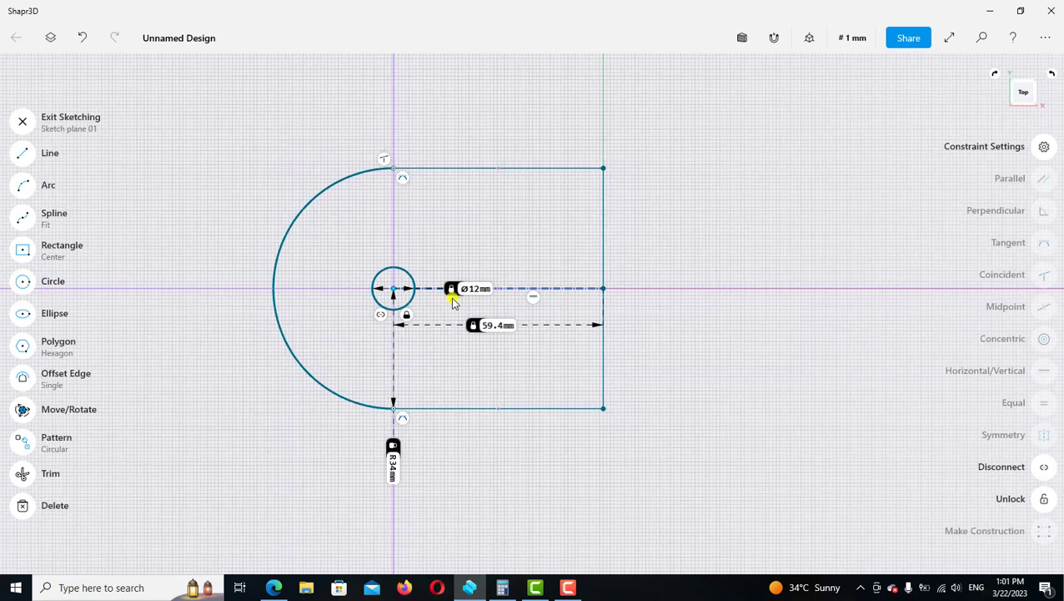
middle_click_drag(453, 301, 383, 285)
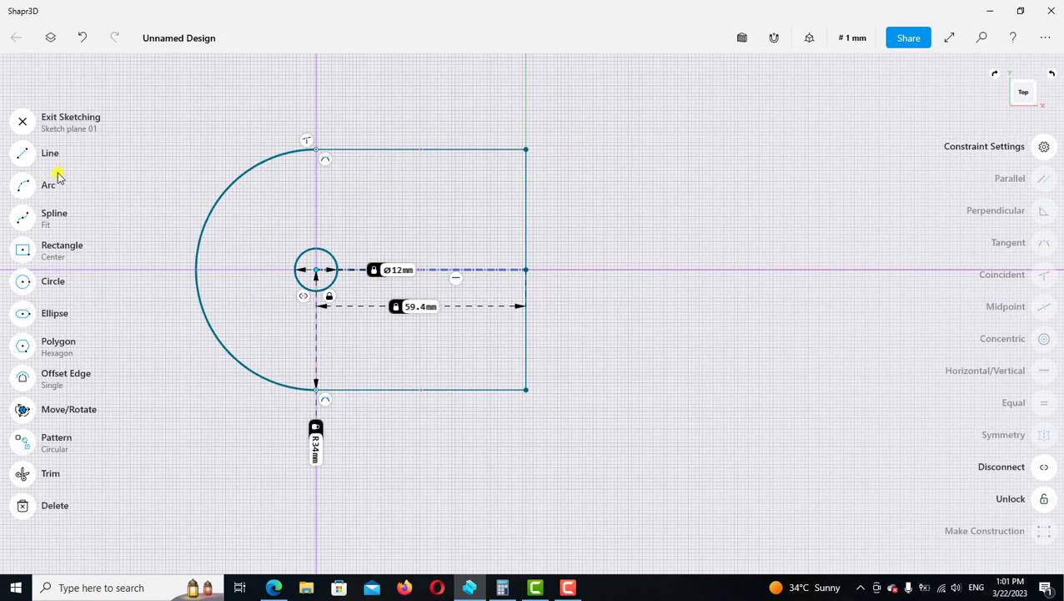
- Draw a 94 mm horizontal line from the right edge's midpoint
left_click(22, 153)
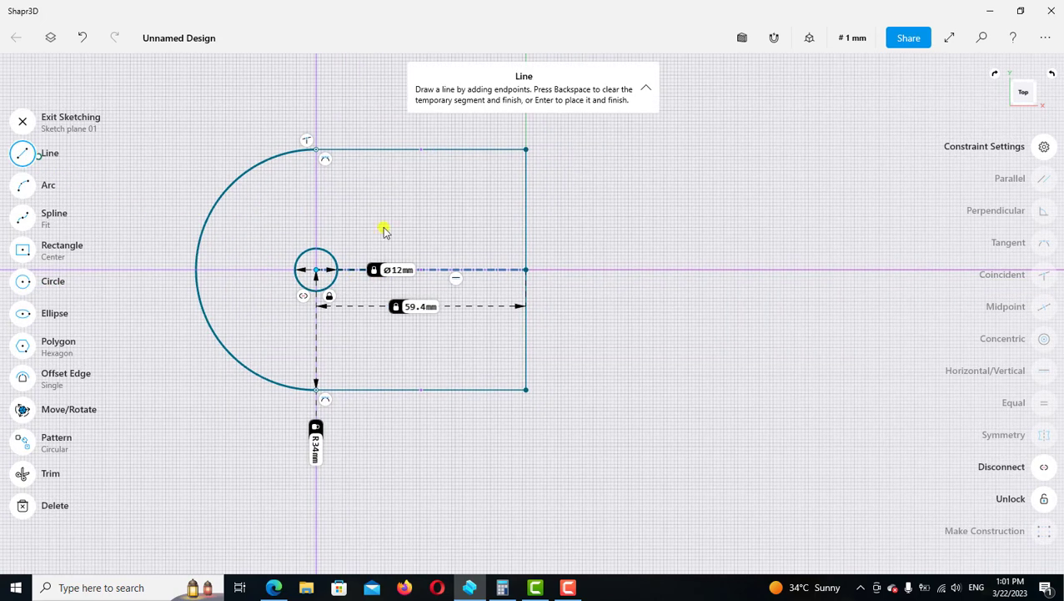
left_click(527, 269)
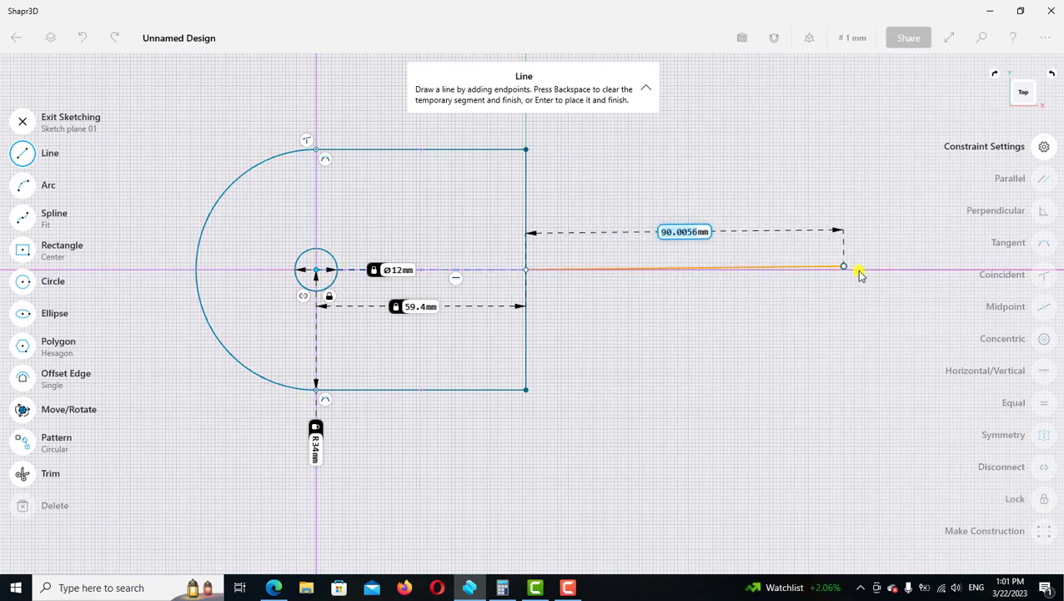
type("94")
key("Return")
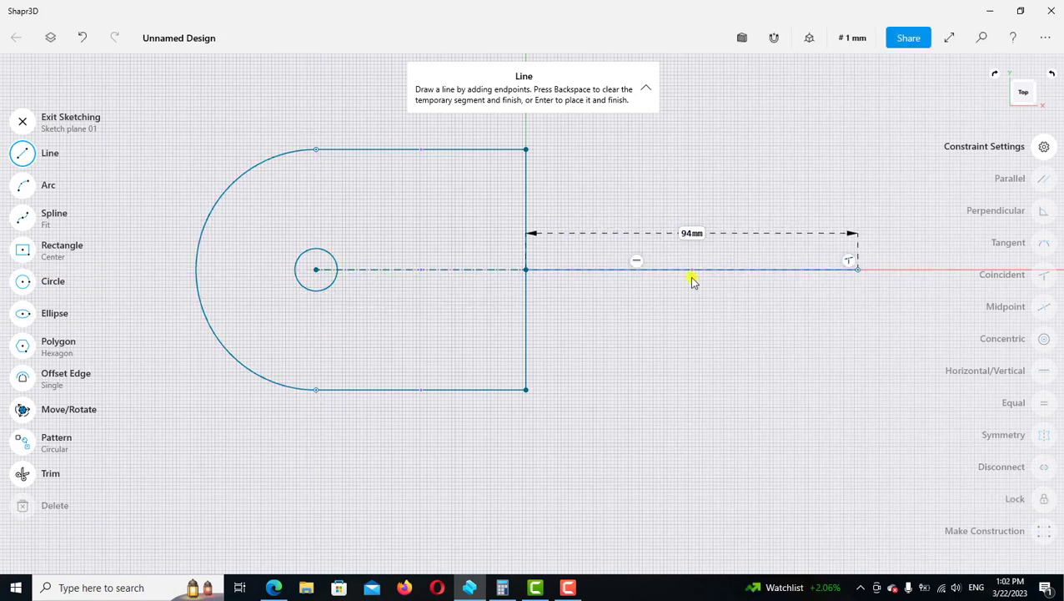
- Add an 89 mm line sloping down from the same midpoint
left_click(527, 269)
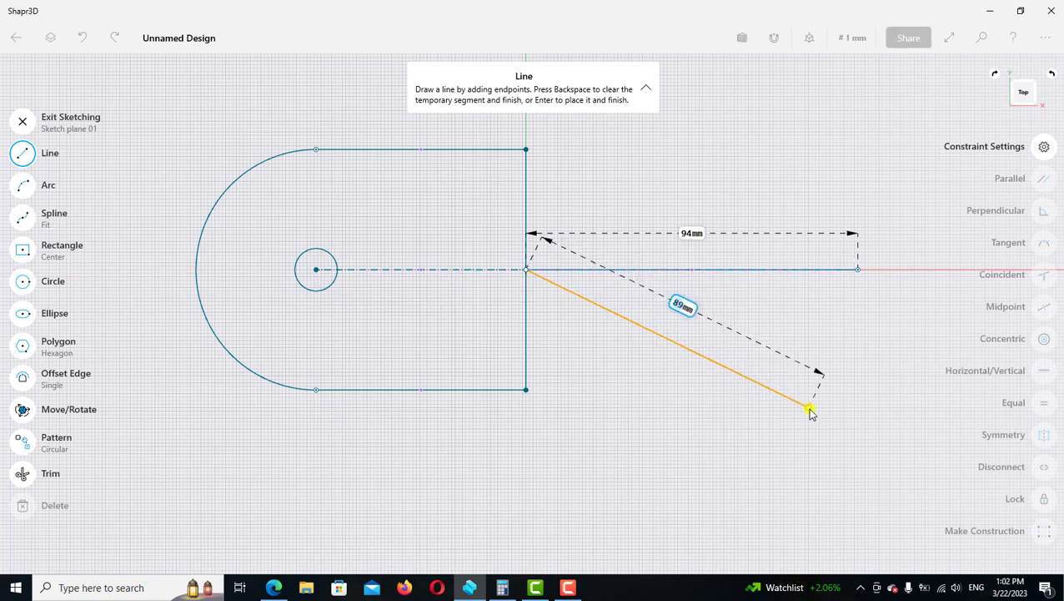
key("Return")
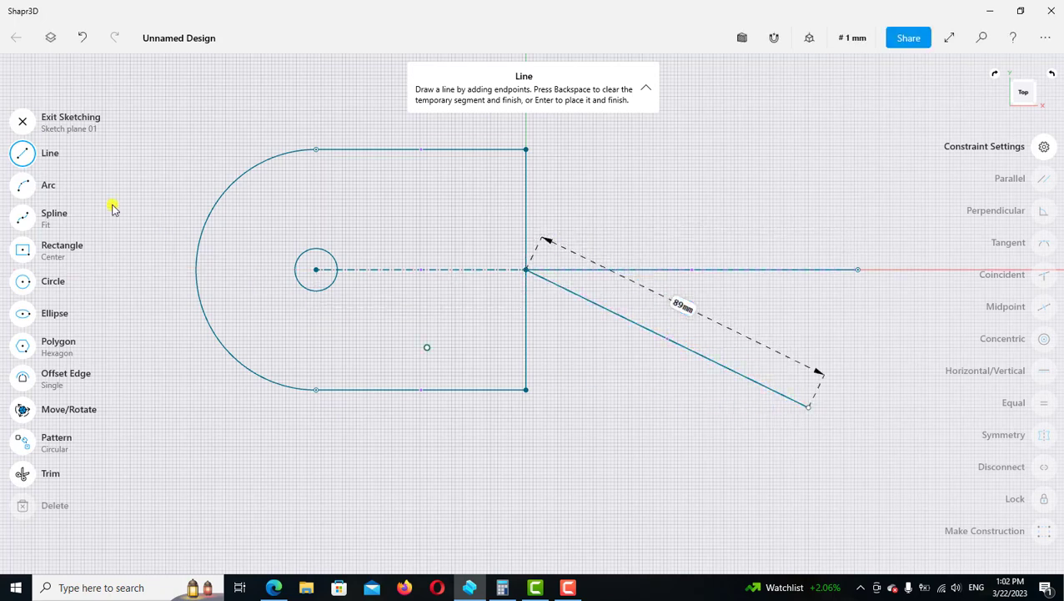
left_click(22, 152)
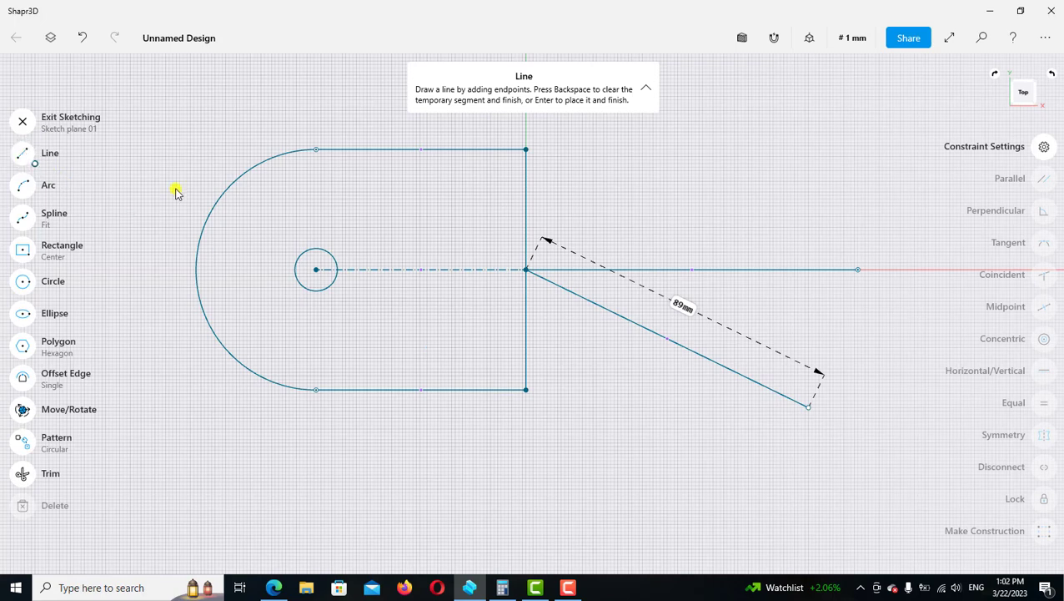
left_click(723, 270)
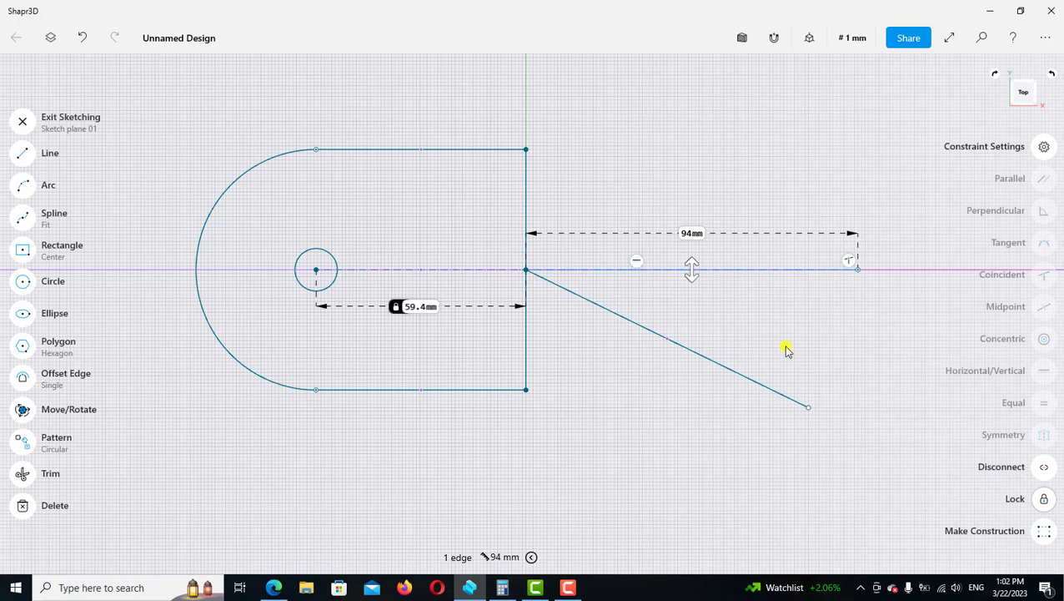
- Make the 94 mm line construction geometry and set the slanted line 30° below it
key("x")
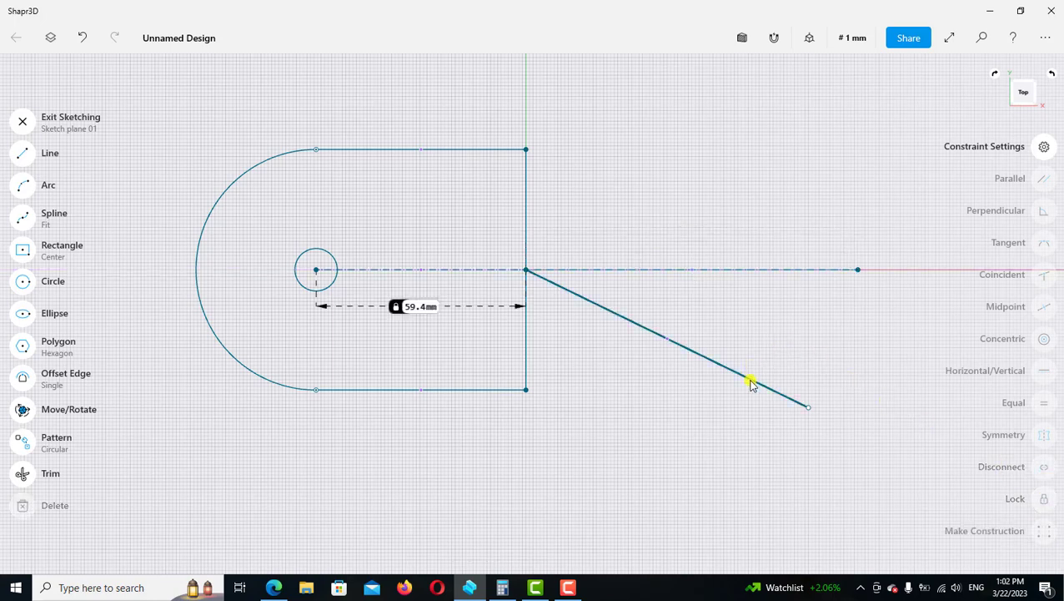
left_click(751, 383)
left_click(759, 271)
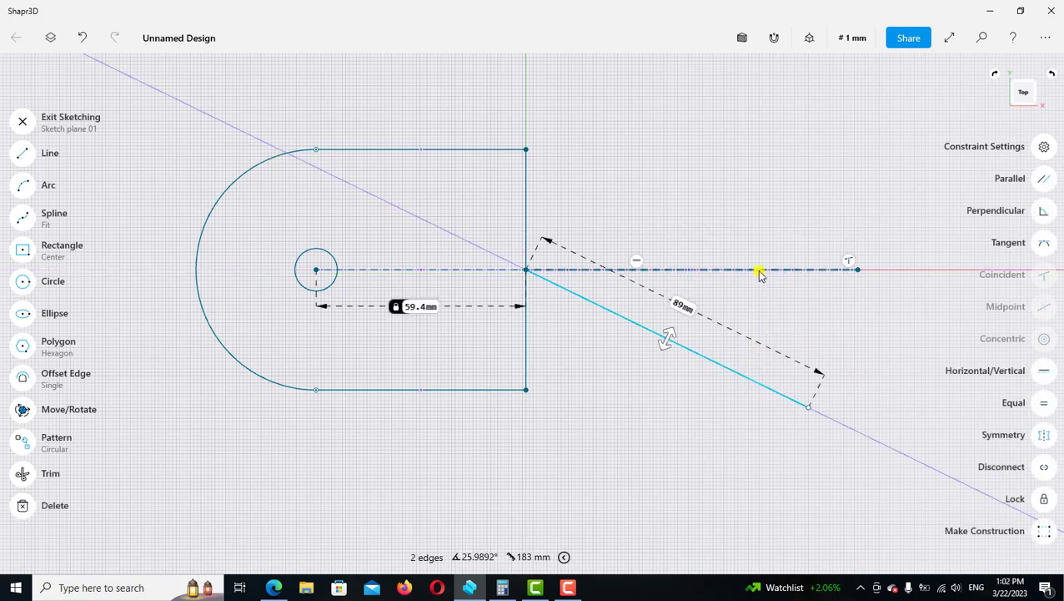
left_click_drag(559, 282, 728, 317)
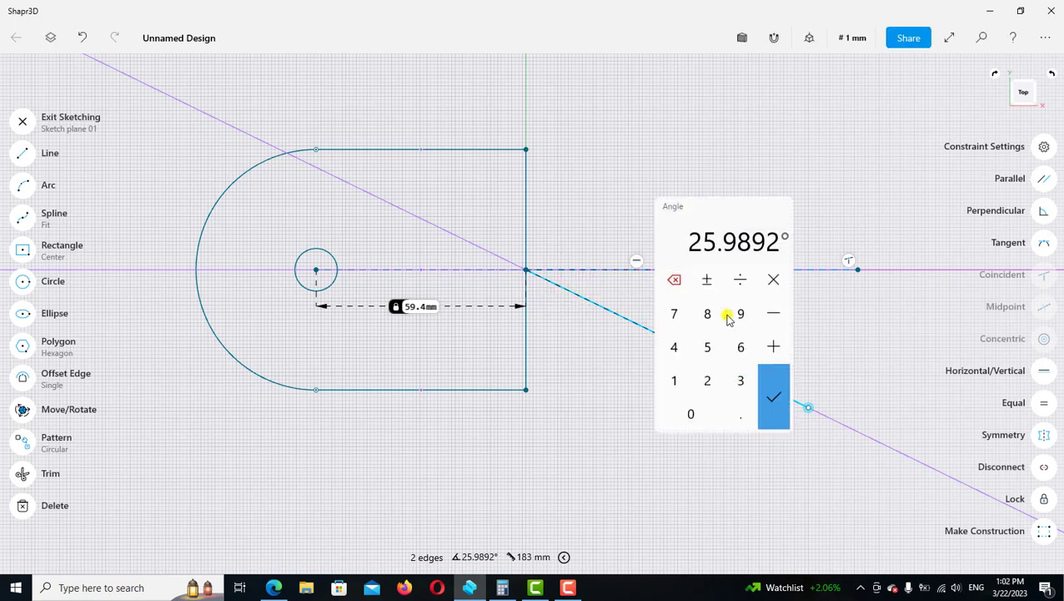
left_click(741, 382)
left_click(693, 415)
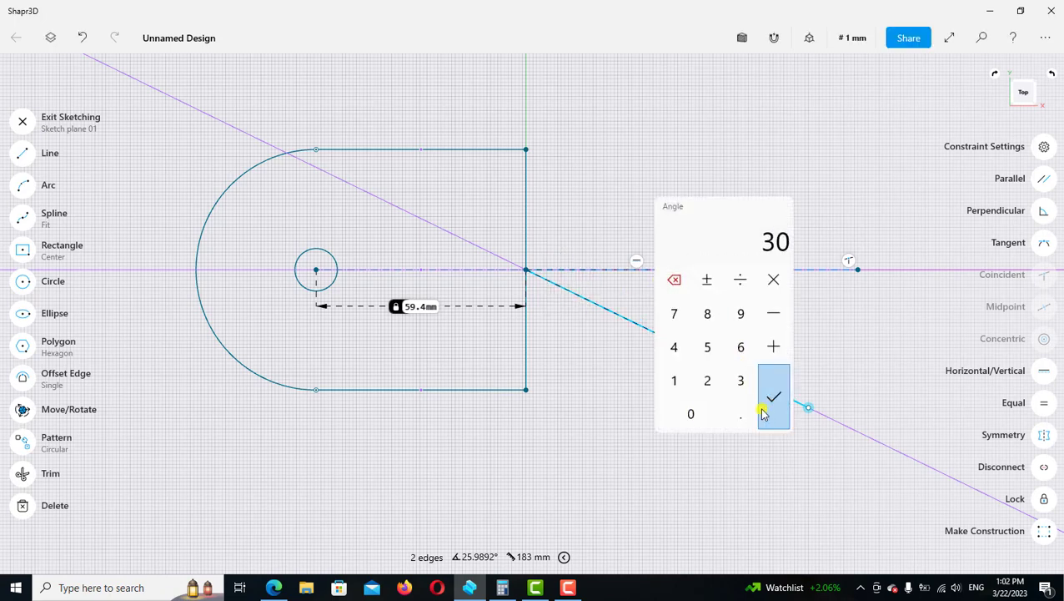
left_click(771, 413)
scroll(773, 345, "down", 2)
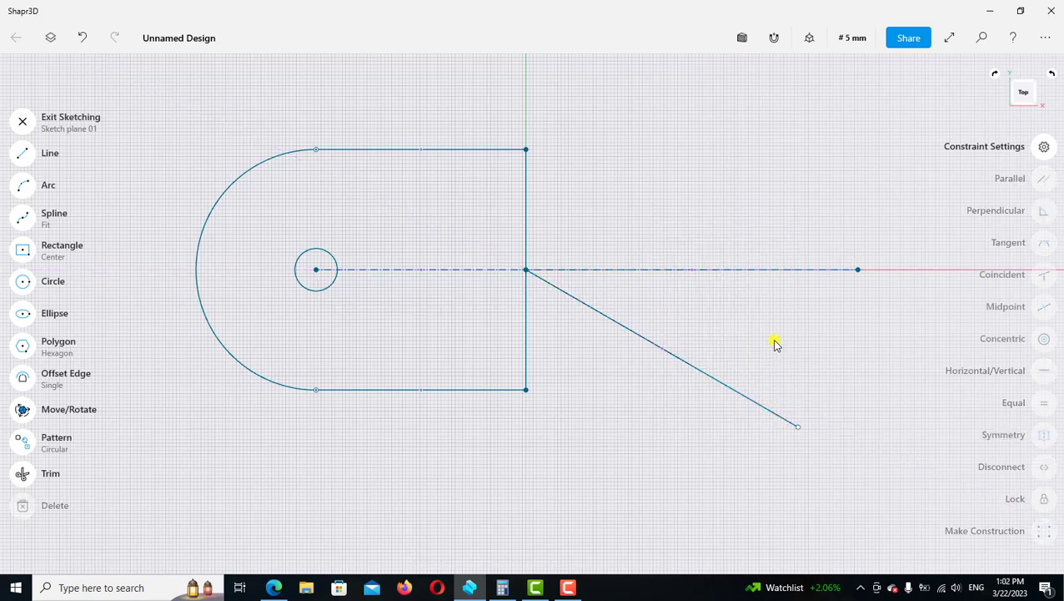
- Shorten the slanted line to 56 mm
left_click(715, 379)
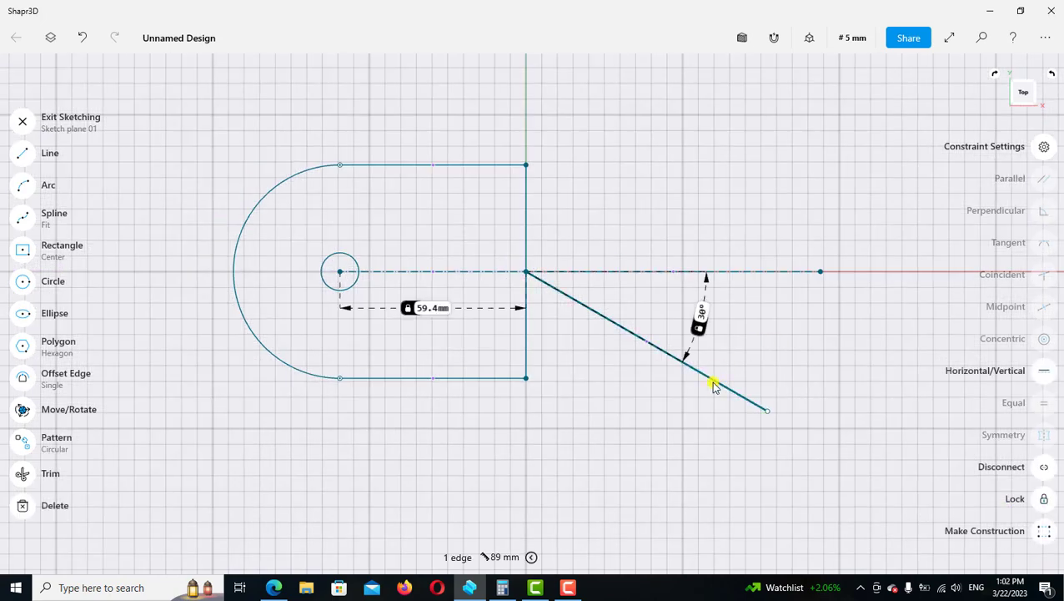
left_click(667, 314)
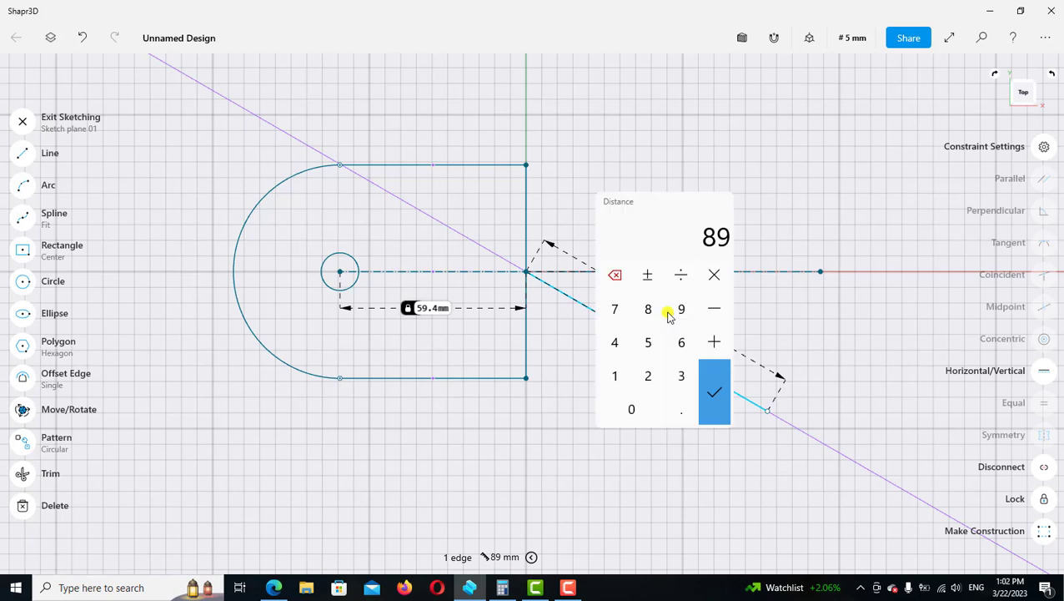
left_click(648, 342)
left_click(680, 345)
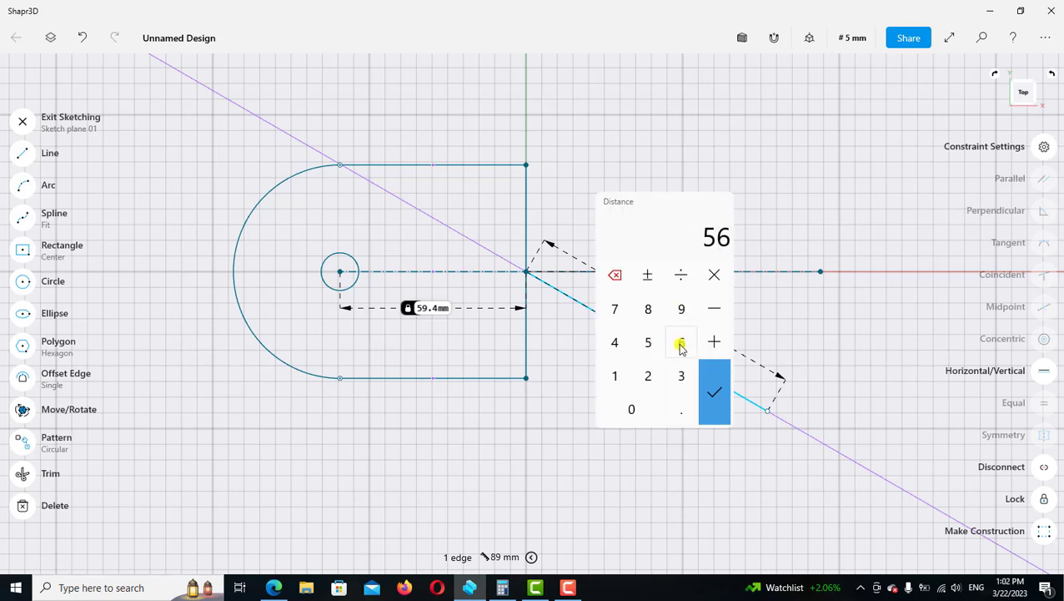
left_click(706, 392)
left_click(750, 333)
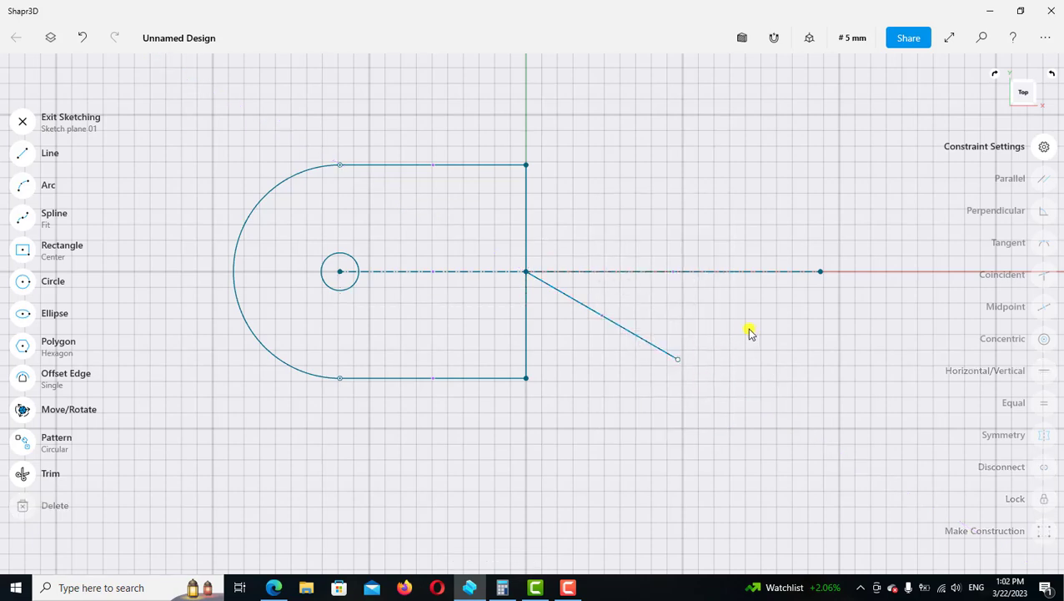
middle_click_drag(749, 333, 695, 332)
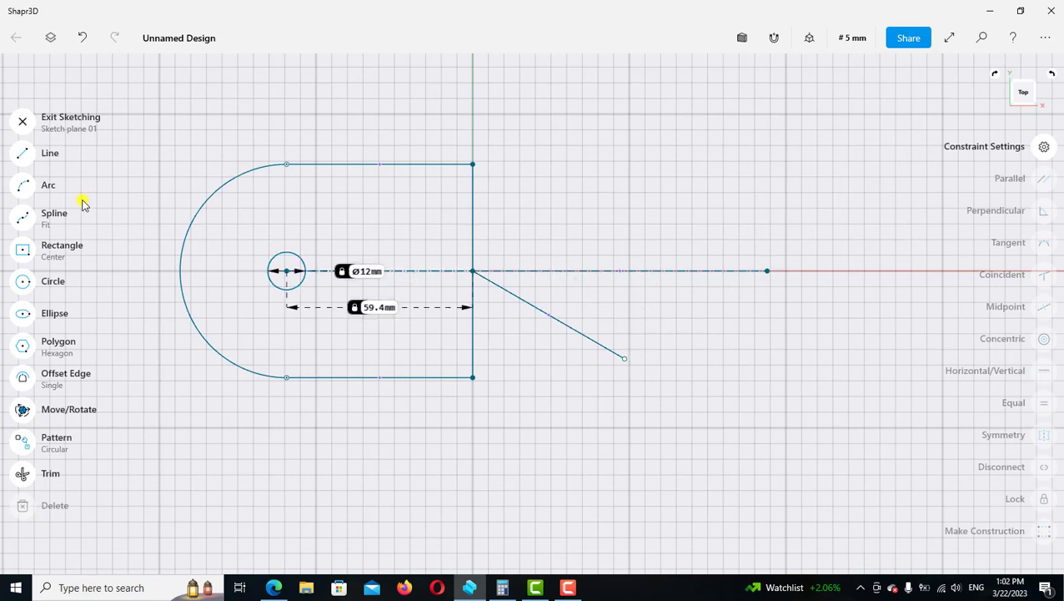
- Draw lines sloping down-right from the top and bottom corners, plus a long near-vertical line on the right
left_click(24, 155)
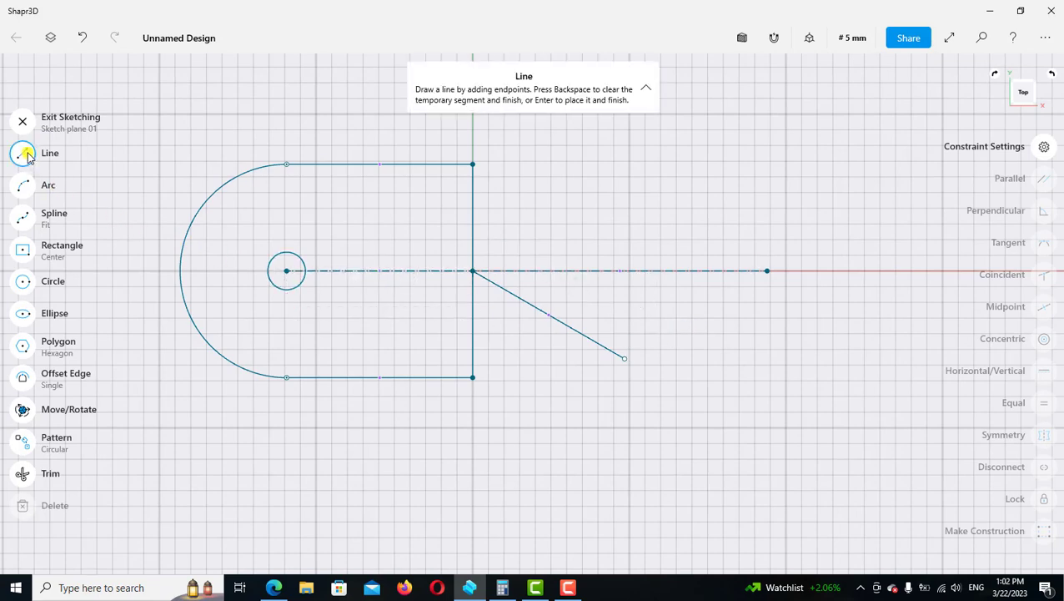
left_click(472, 164)
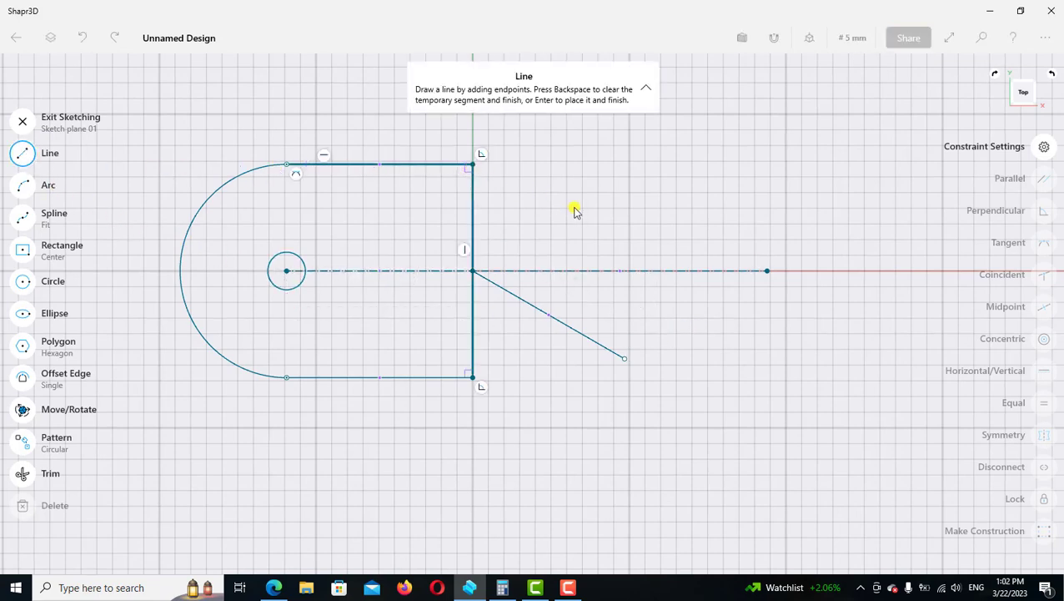
left_click(680, 252)
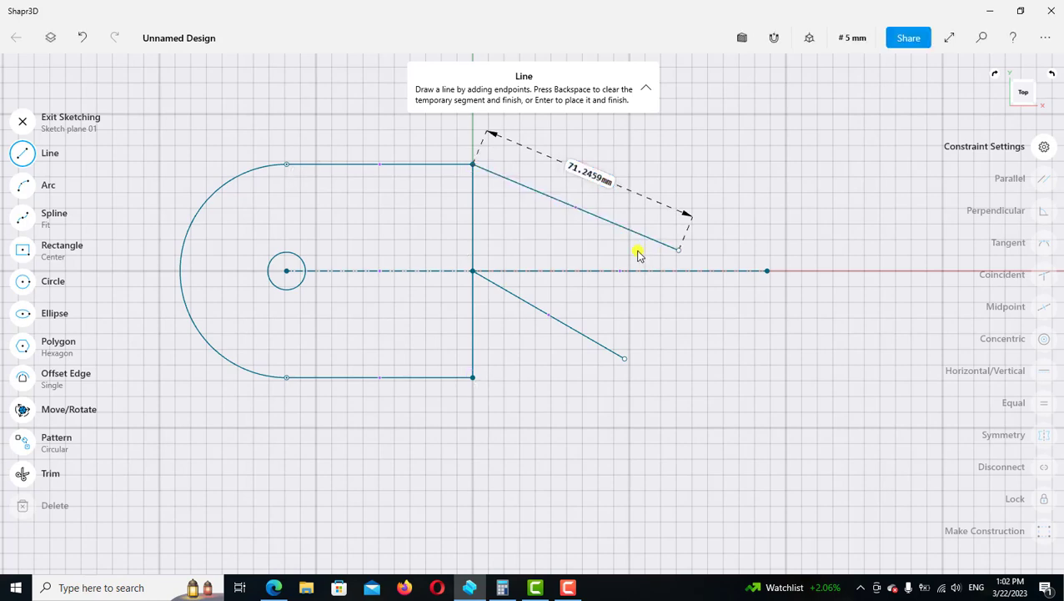
left_click(473, 378)
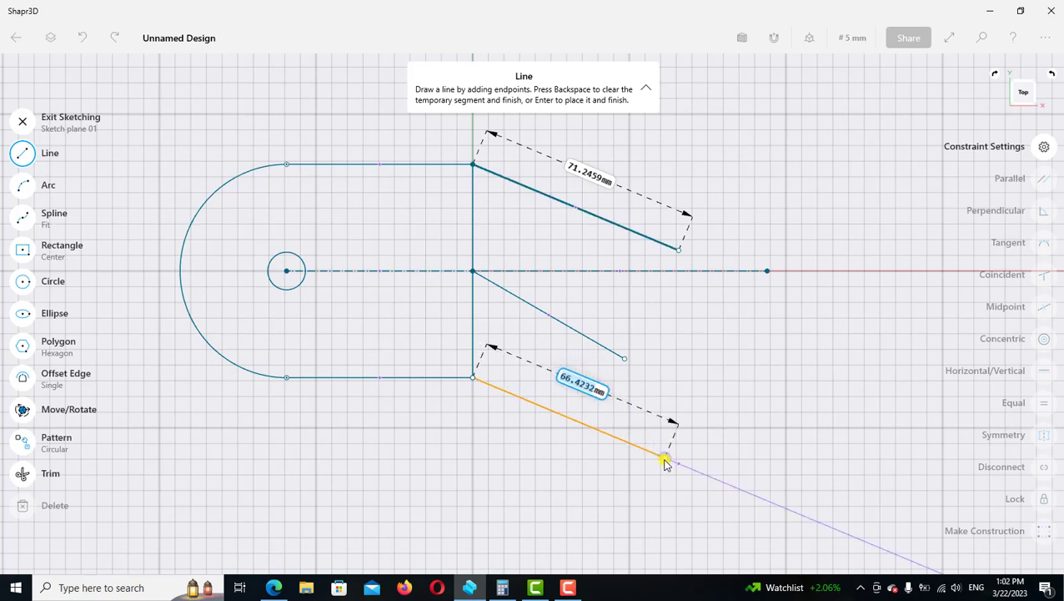
left_click(613, 443)
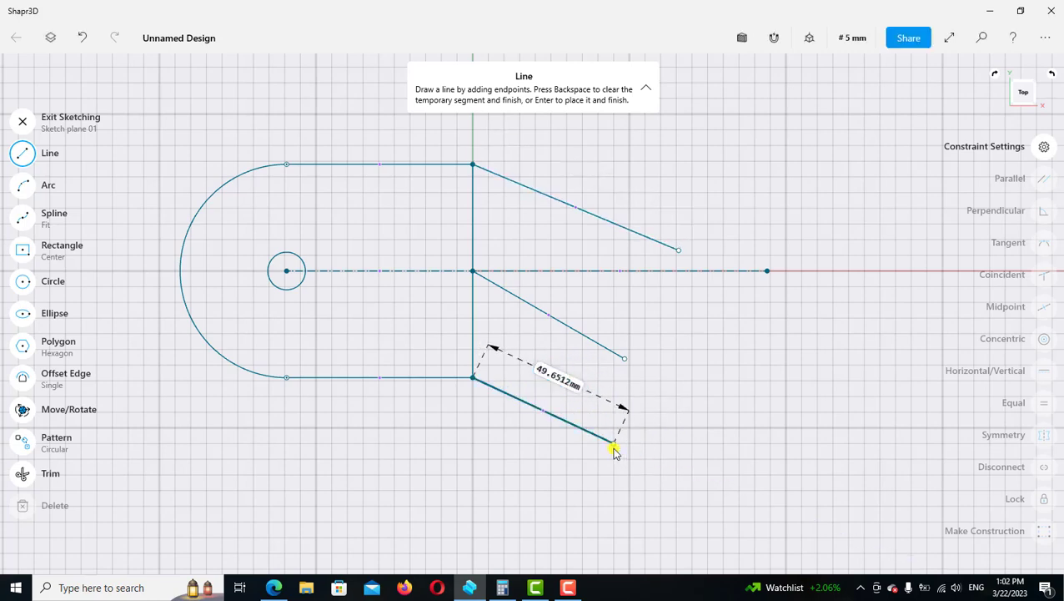
left_click(747, 230)
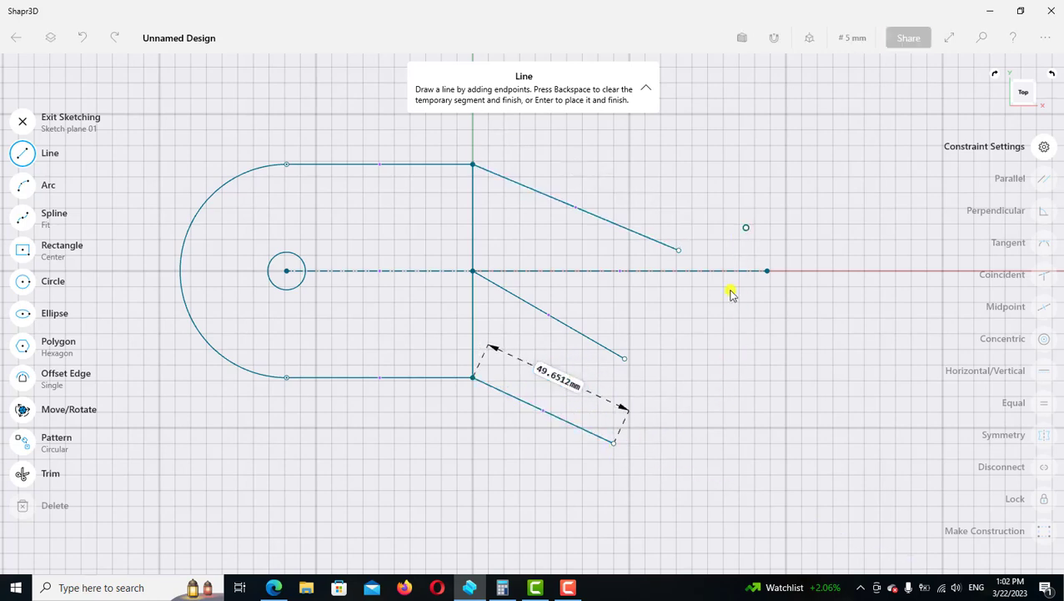
left_click(668, 478)
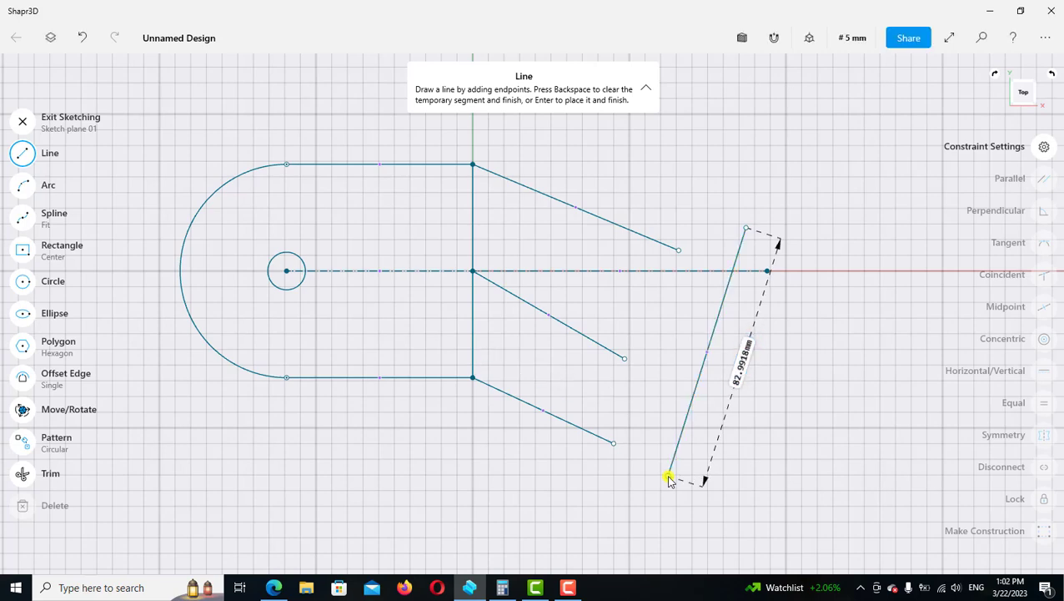
- Place the 56 mm line's outer endpoint at the right line's midpoint
left_click(23, 153)
left_click(622, 357)
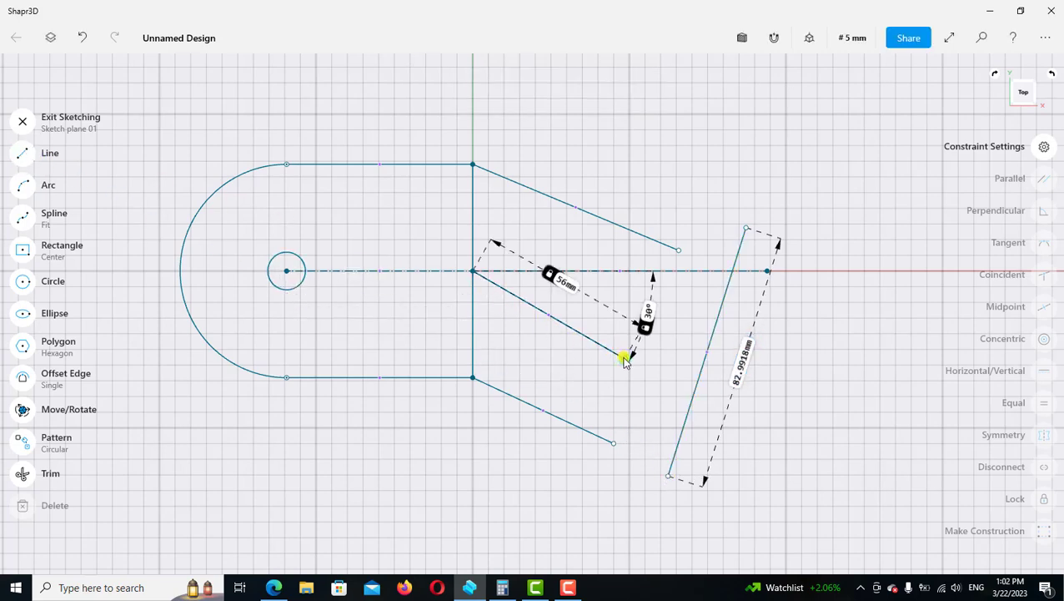
left_click(624, 358)
left_click(626, 388)
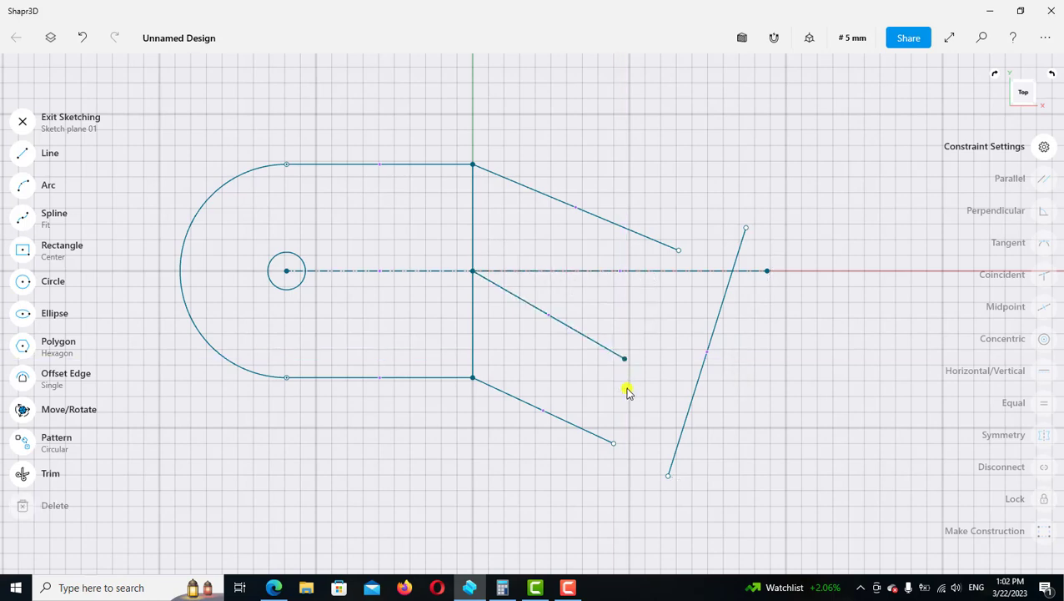
left_click(627, 362)
left_click(625, 359)
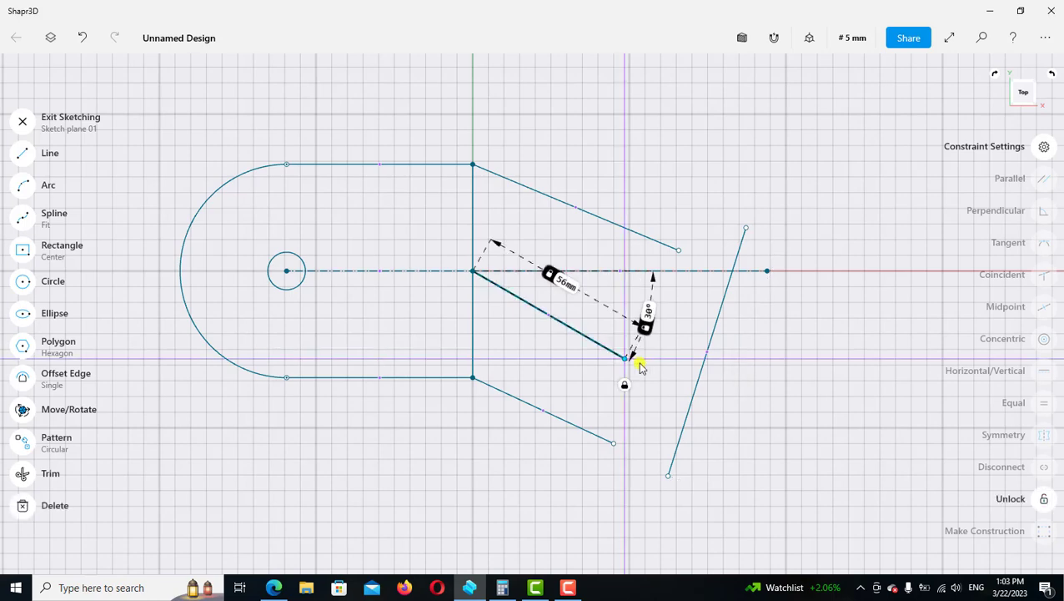
left_click(695, 394)
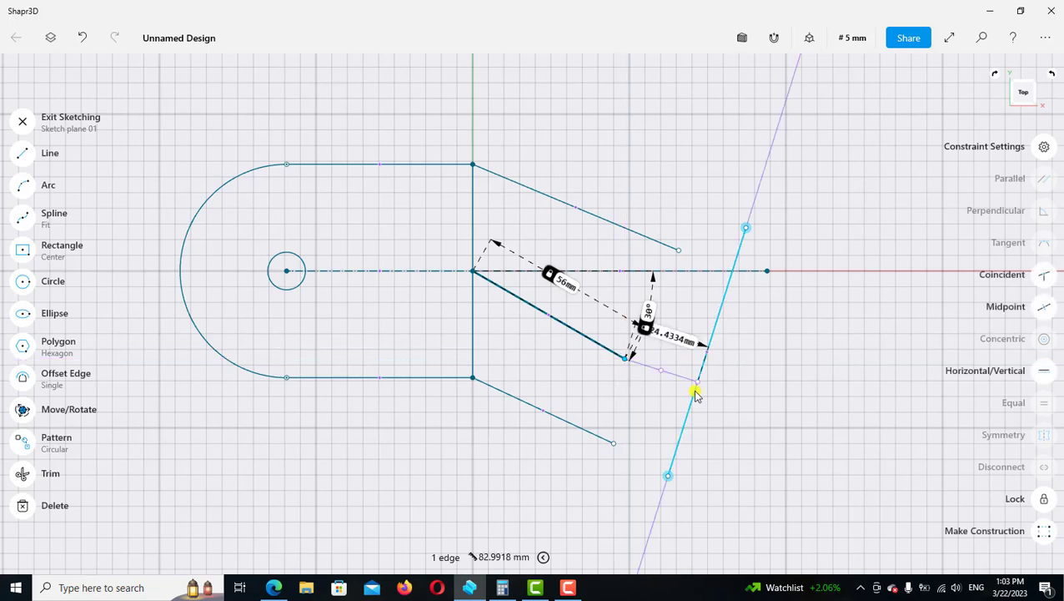
left_click(1041, 309)
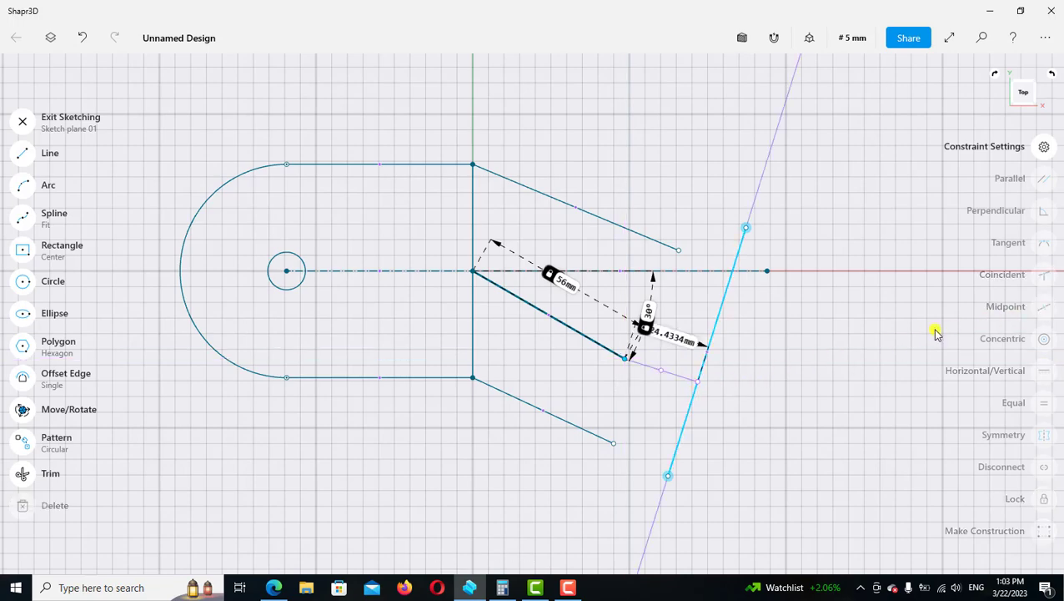
- Make the right line's top end coincident with the upper sloping line's end
scroll(646, 273, "up", 2)
scroll(648, 275, "up", 1)
scroll(646, 274, "up", 1)
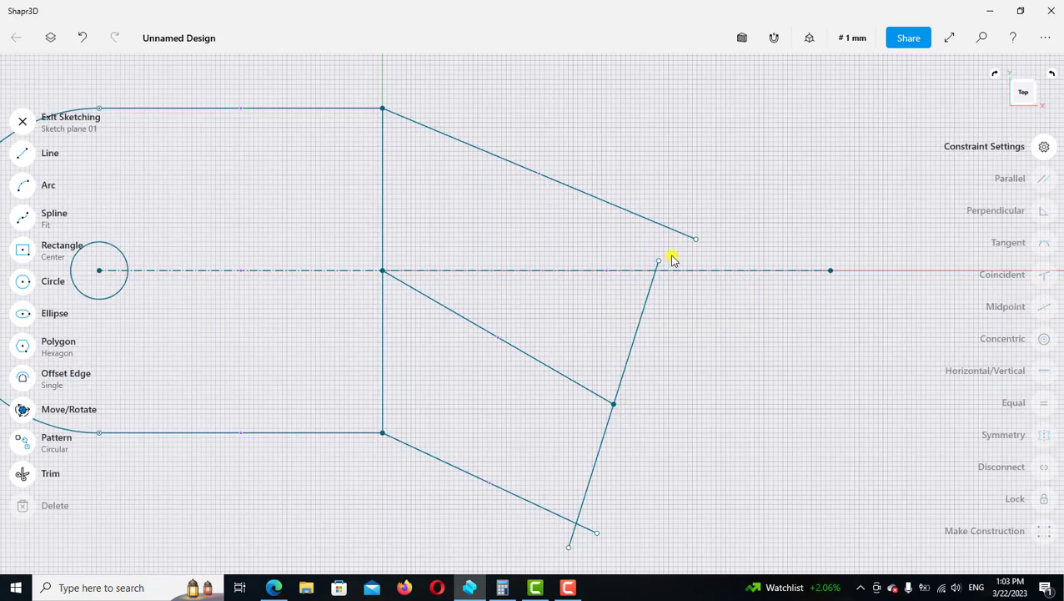
left_click_drag(659, 263, 668, 214)
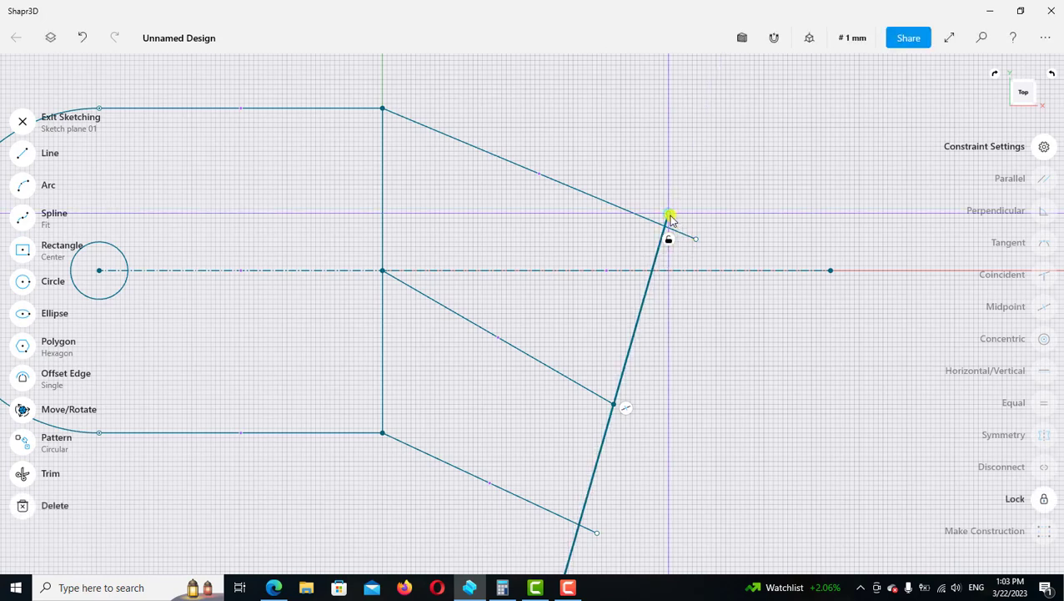
left_click(669, 215)
left_click(698, 239)
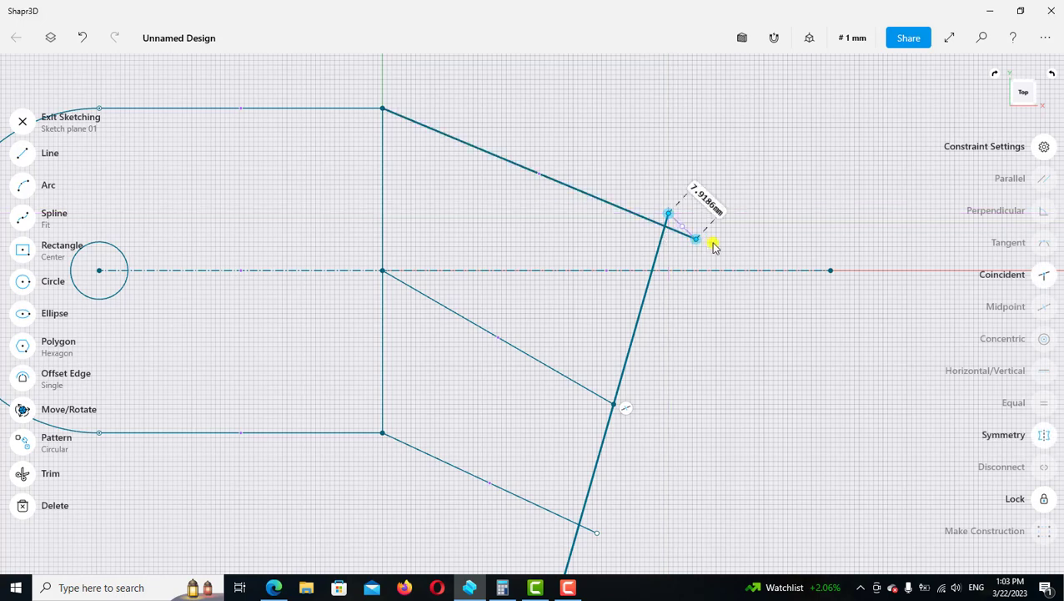
left_click(1042, 276)
- Make the right line's bottom end coincident with the lower sloping line's end
scroll(642, 292, "down", 2)
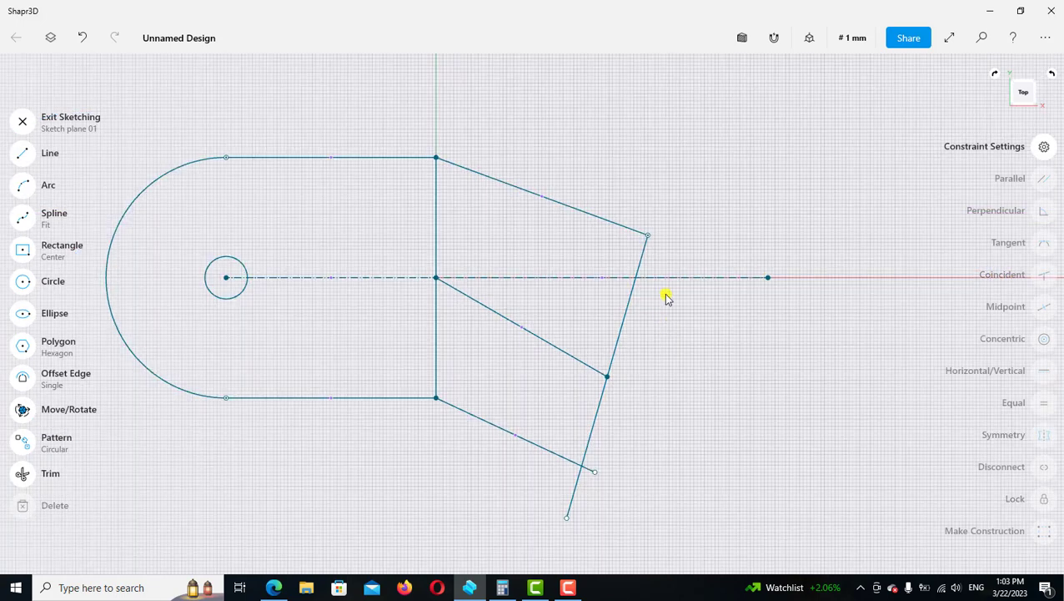
scroll(667, 284, "down", 2)
scroll(583, 405, "up", 1)
scroll(589, 419, "up", 1)
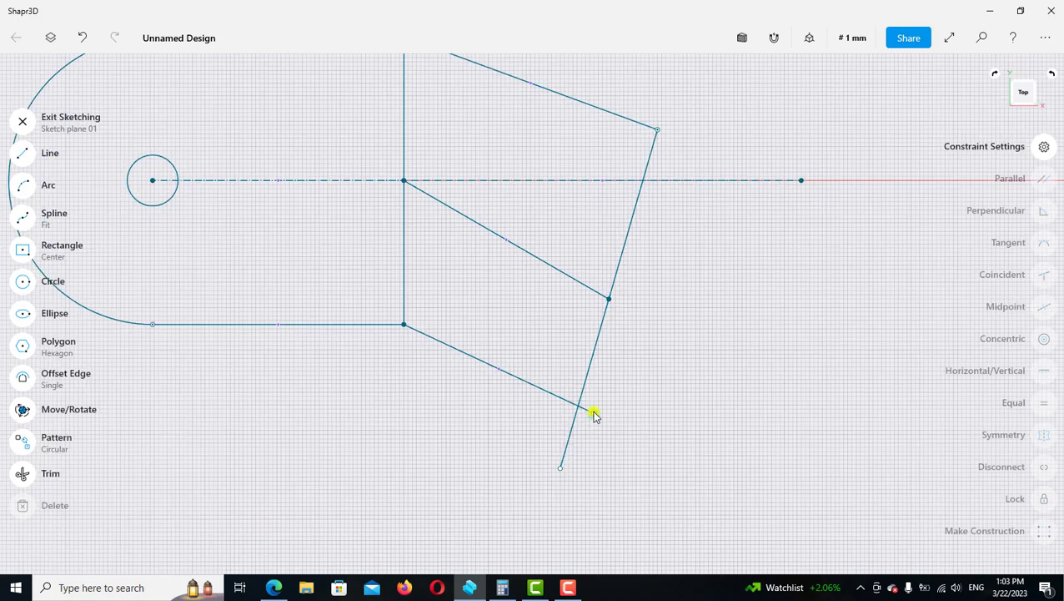
left_click(593, 415)
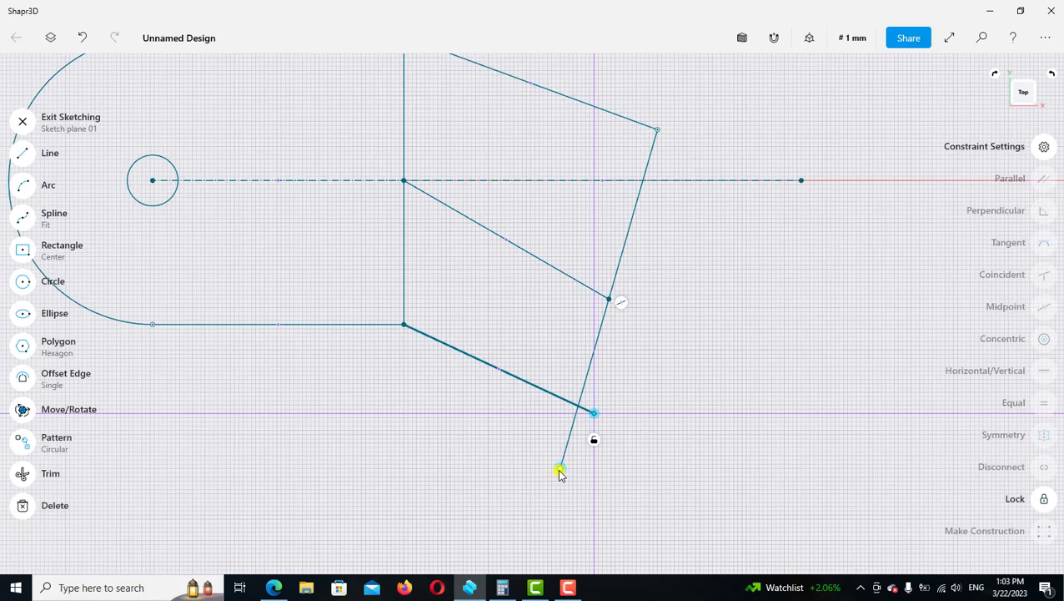
left_click(561, 469)
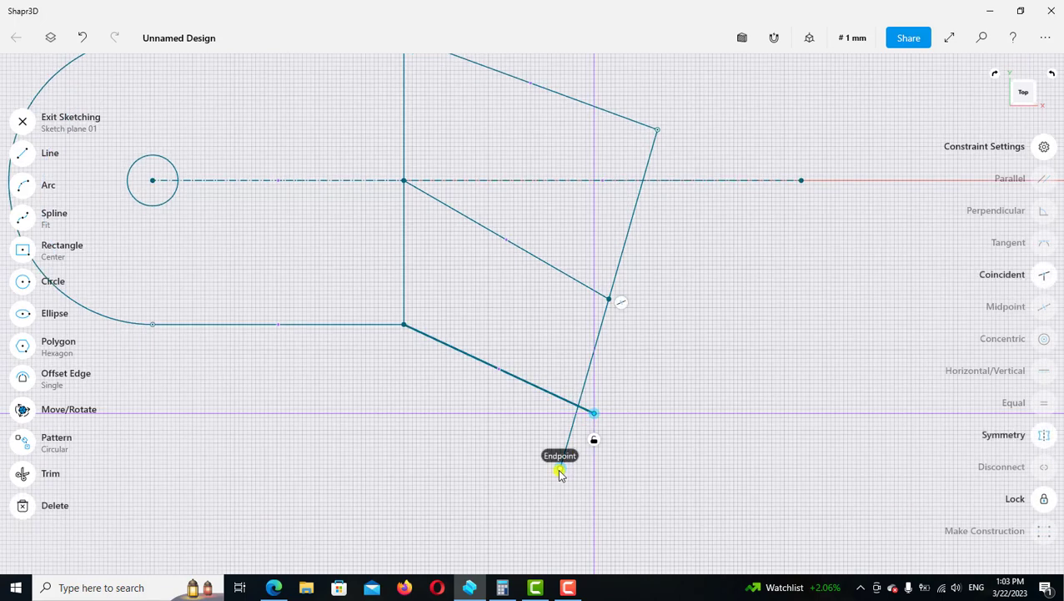
left_click(1043, 274)
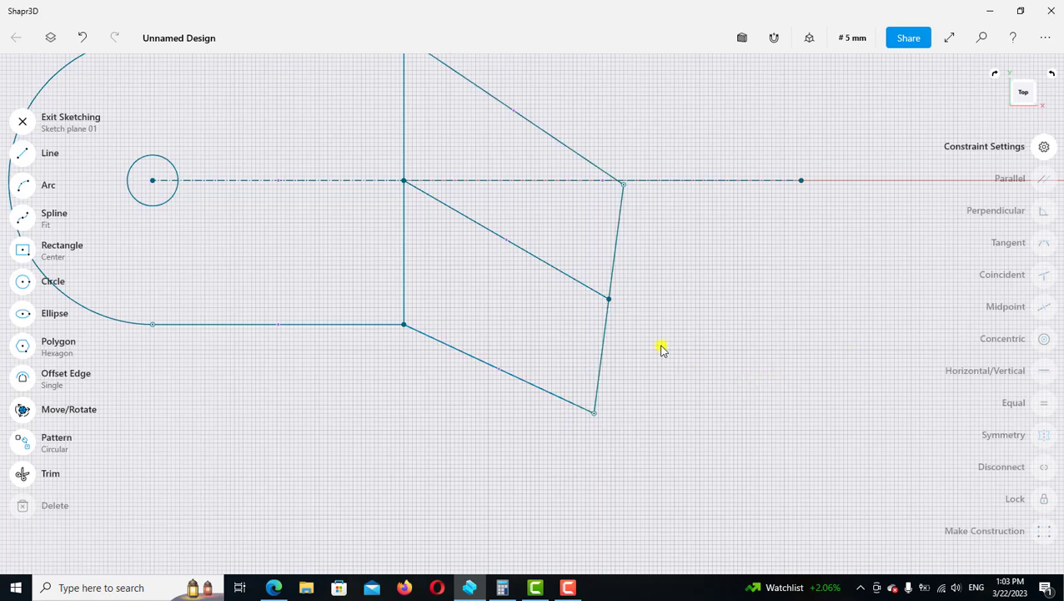
- Make the right edge of the outline perpendicular to the 56 mm diagonal
scroll(663, 355, "down", 2)
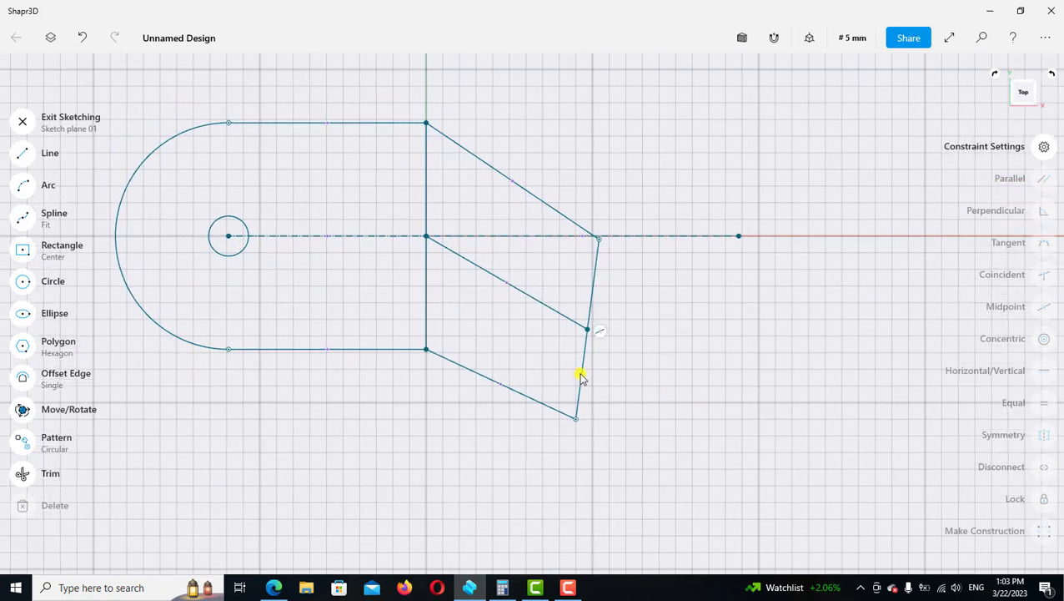
left_click(580, 376)
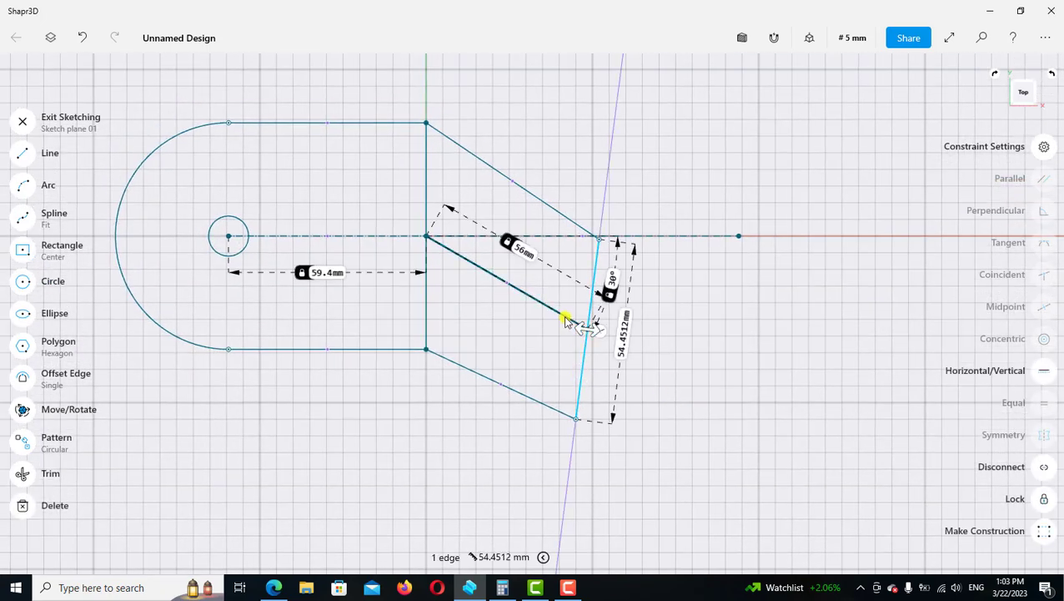
left_click(566, 321)
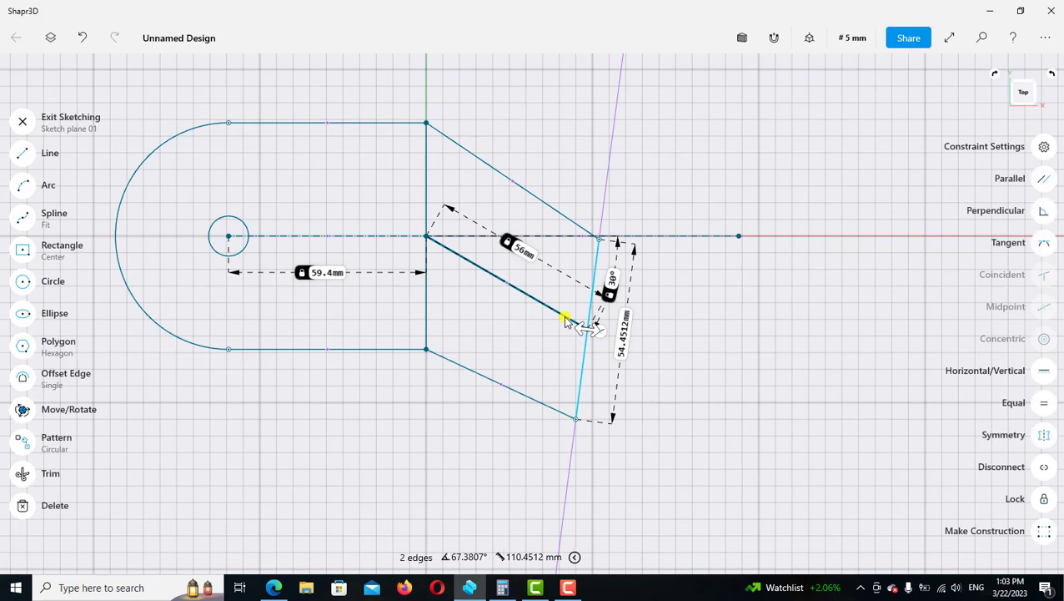
left_click(1001, 215)
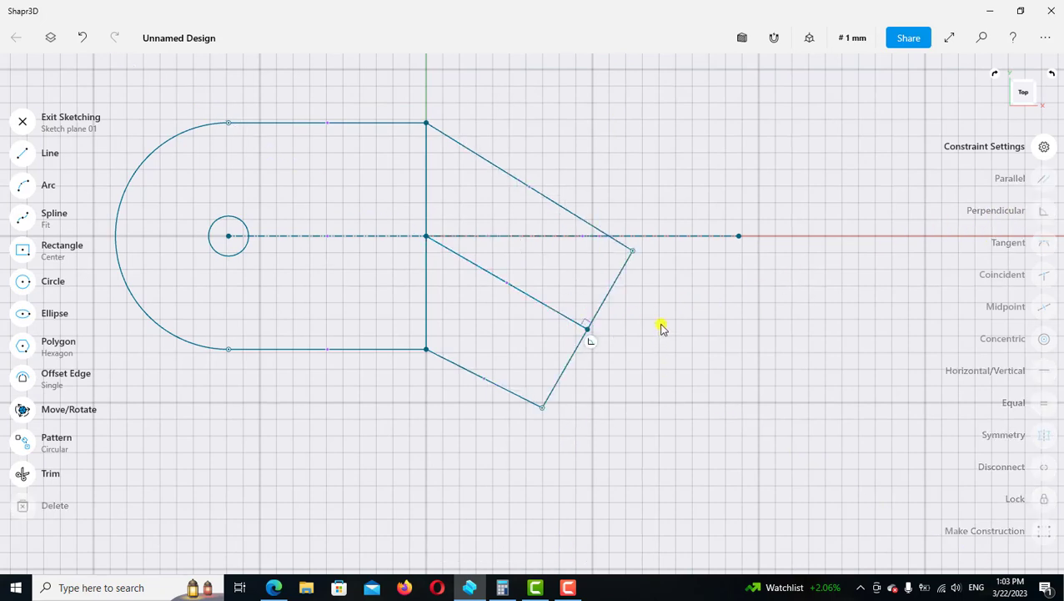
- Constrain the upper slanted edge parallel to the 56 mm diagonal line
scroll(648, 371, "up", 2)
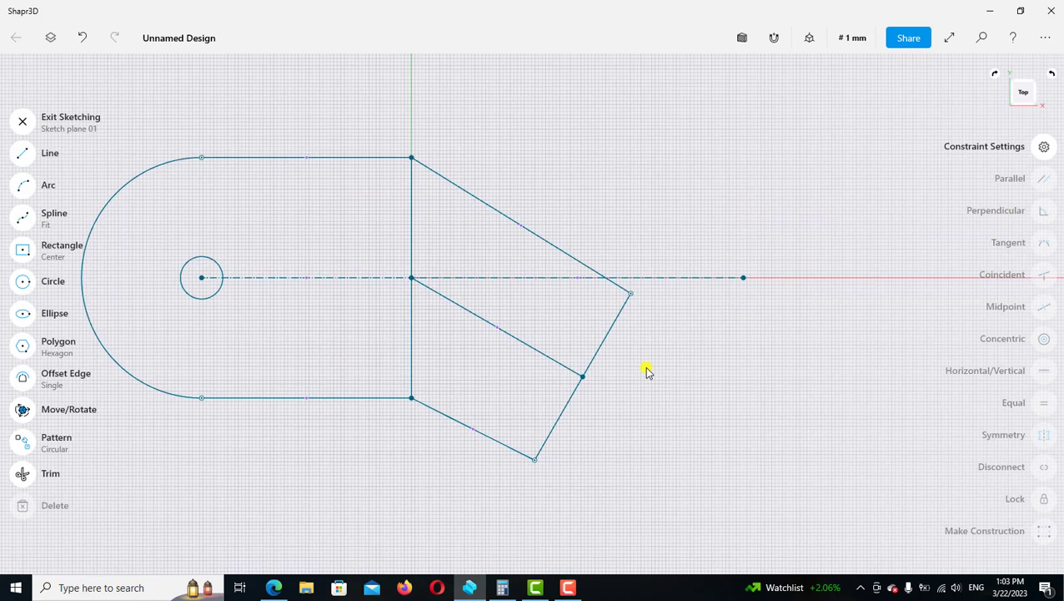
left_click(543, 354)
left_click(543, 354)
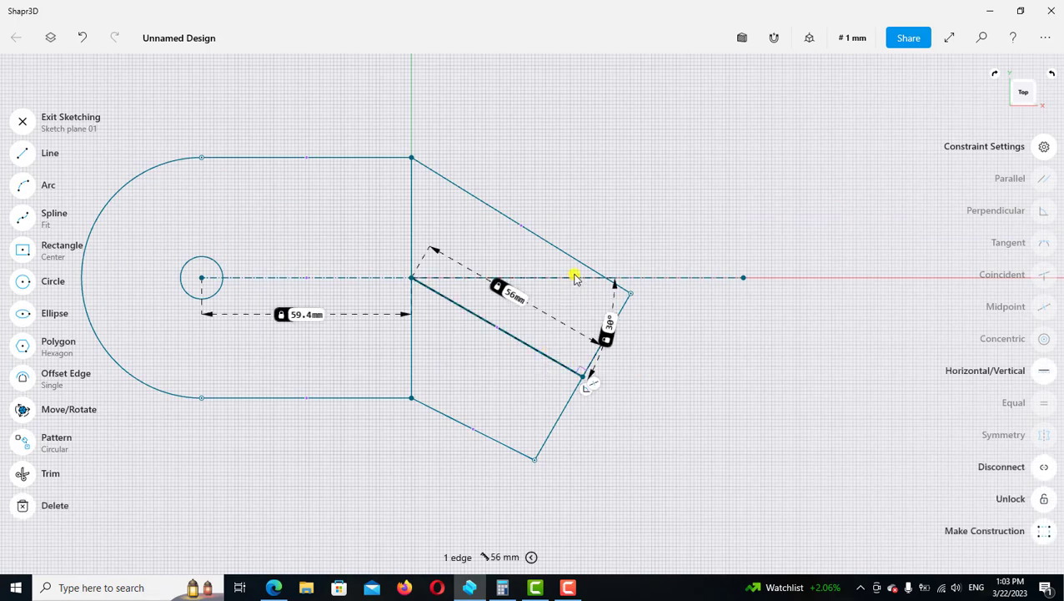
left_click(581, 267)
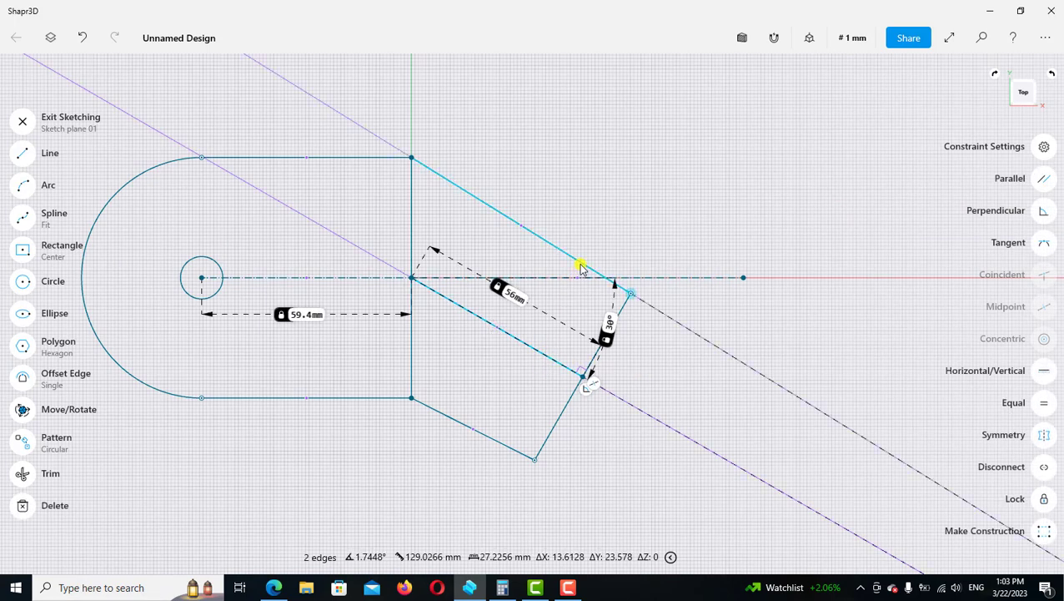
left_click(1042, 181)
- Try making the lower slanted edge parallel to the middle line, then clear the selection
left_click(489, 447)
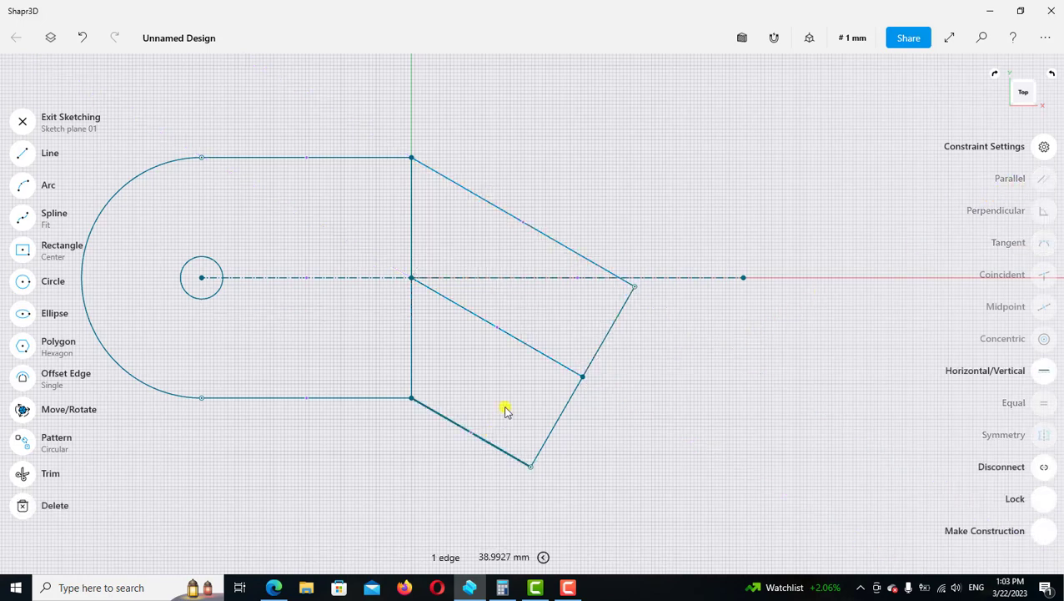
left_click(532, 350)
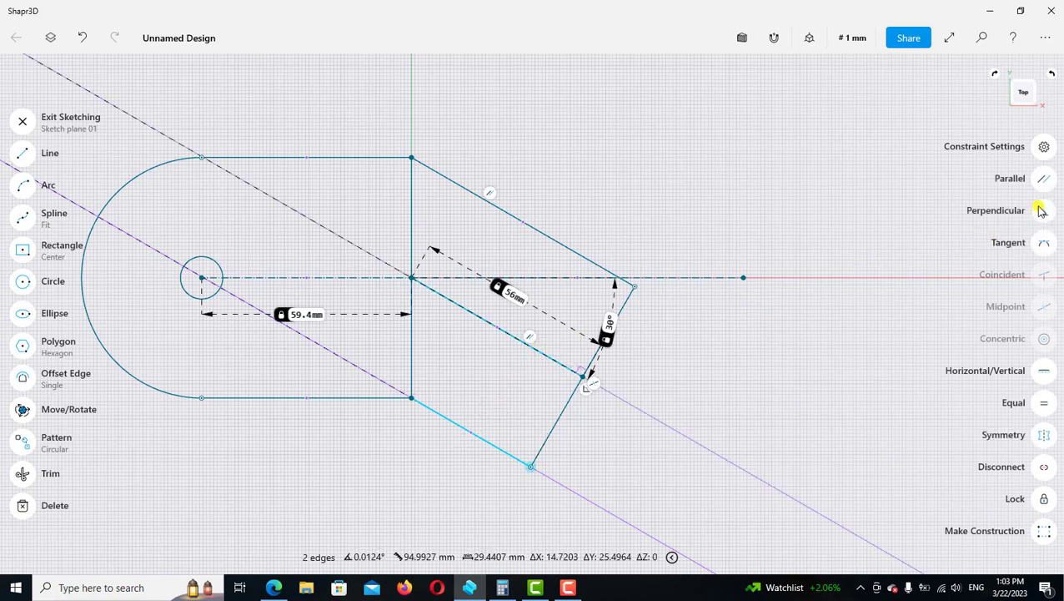
left_click(1043, 178)
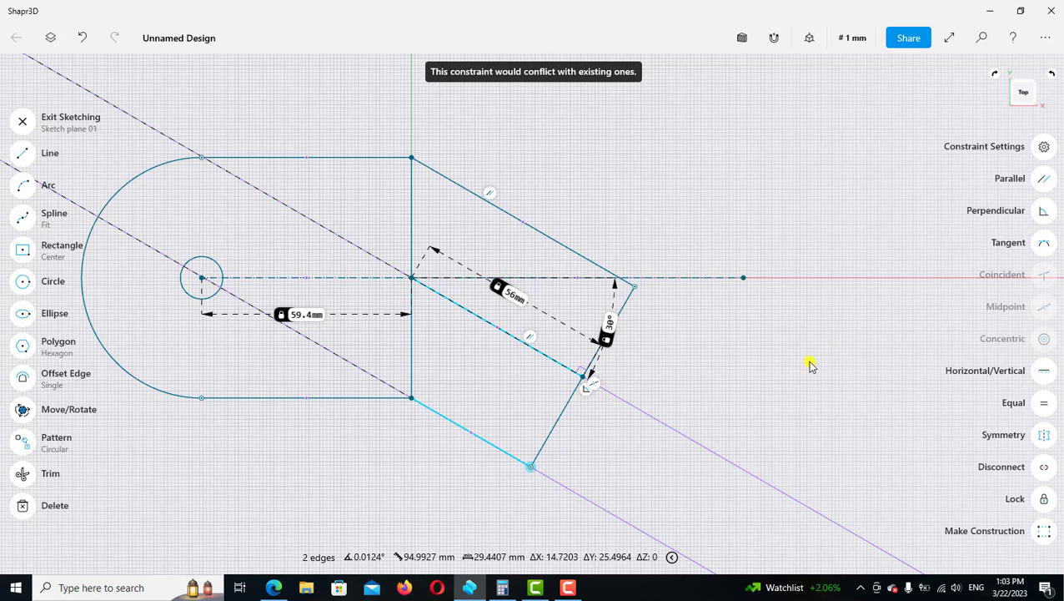
left_click(734, 413)
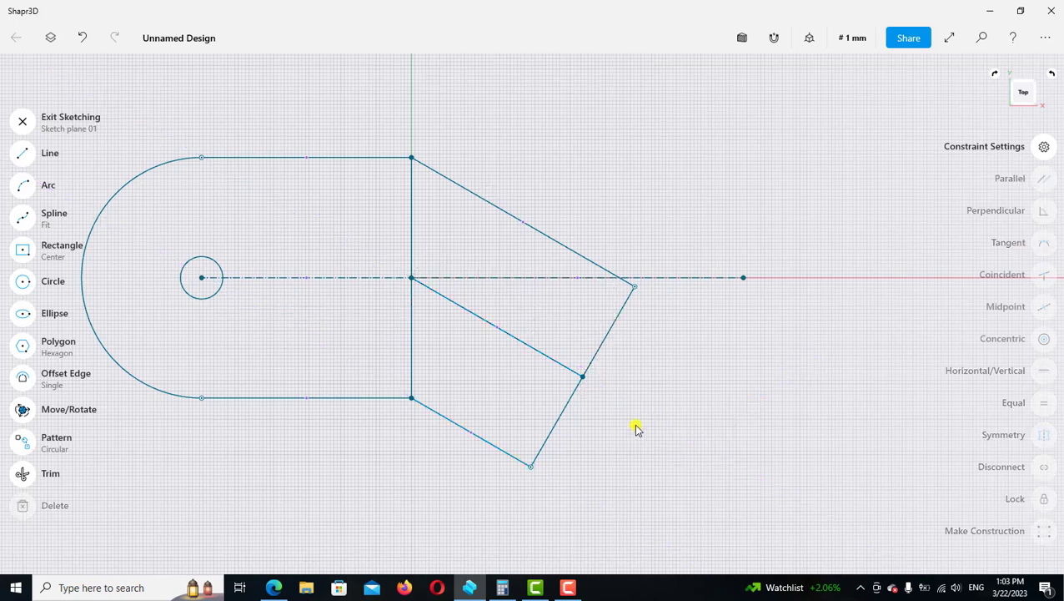
- Attempt to make the lower and upper outer slanted edges parallel, then clear the selection
left_click(517, 442)
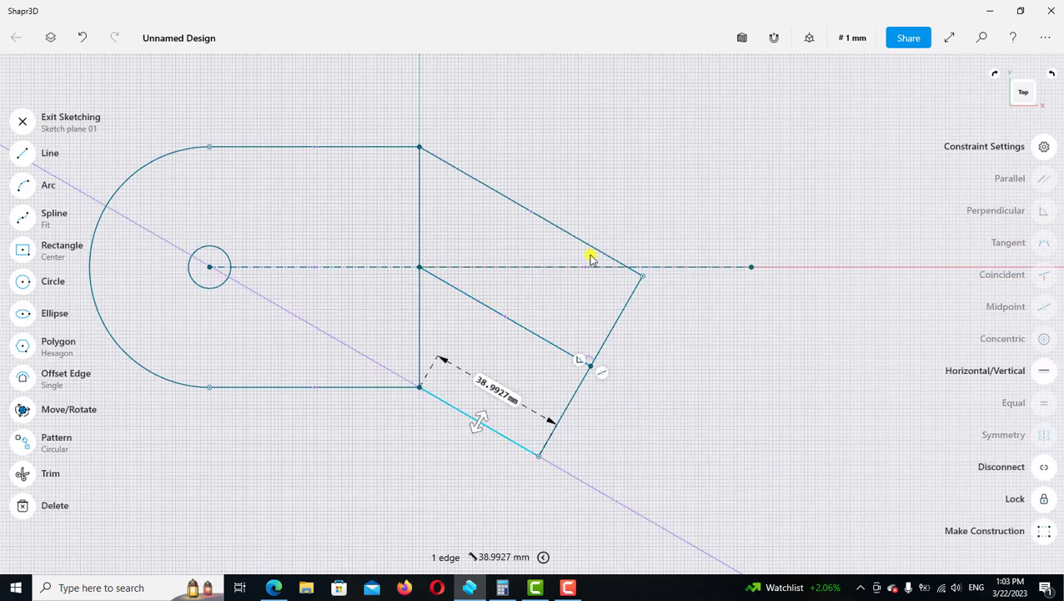
left_click(593, 247)
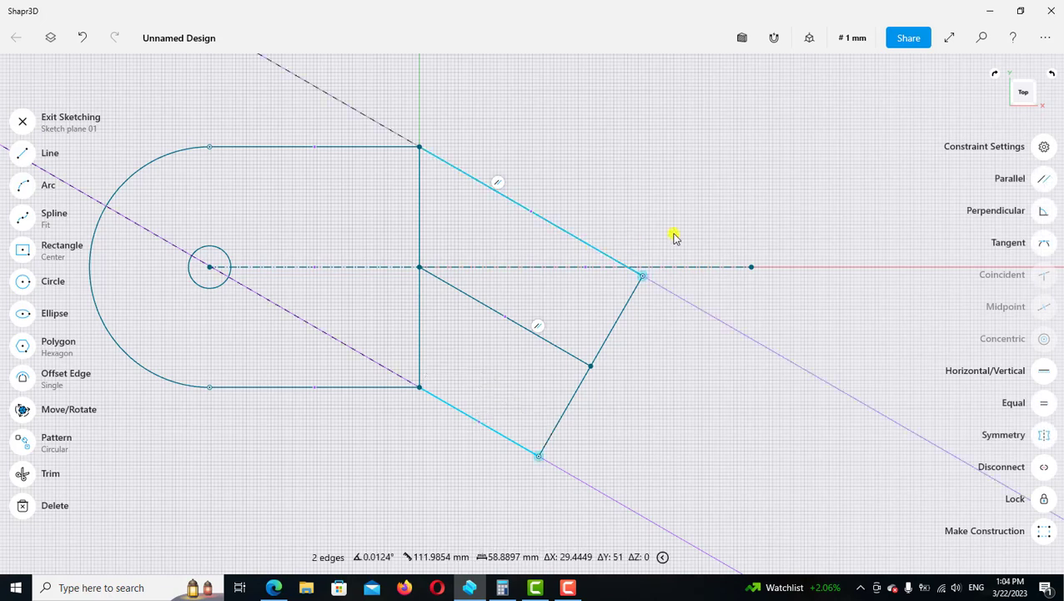
left_click(1007, 182)
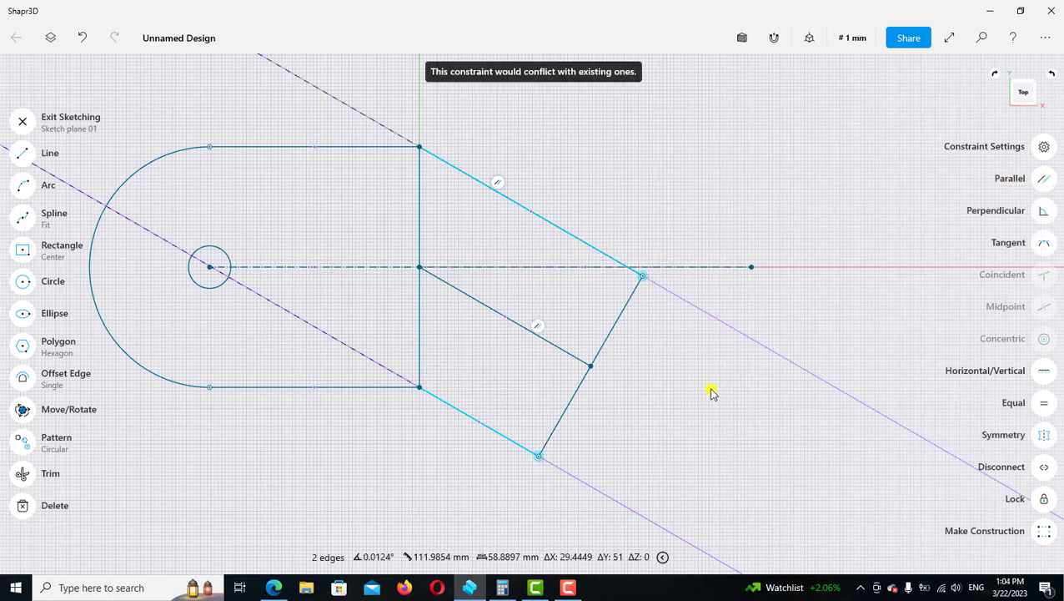
left_click(655, 410)
- Convert the 56 mm angled line to dashed construction geometry and recentre the sketch
scroll(639, 404, "down", 2)
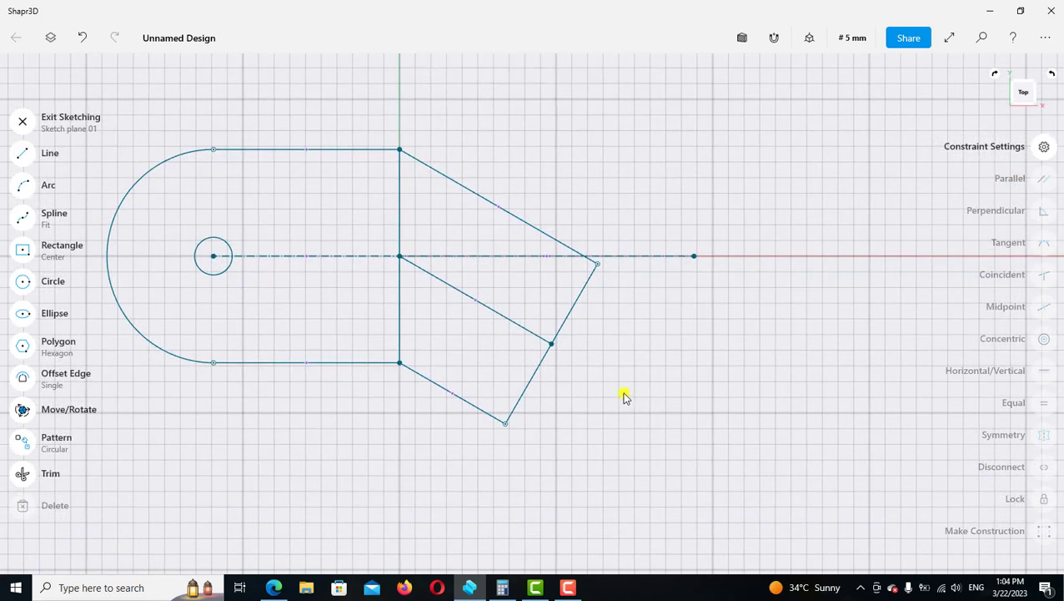
left_click(524, 334)
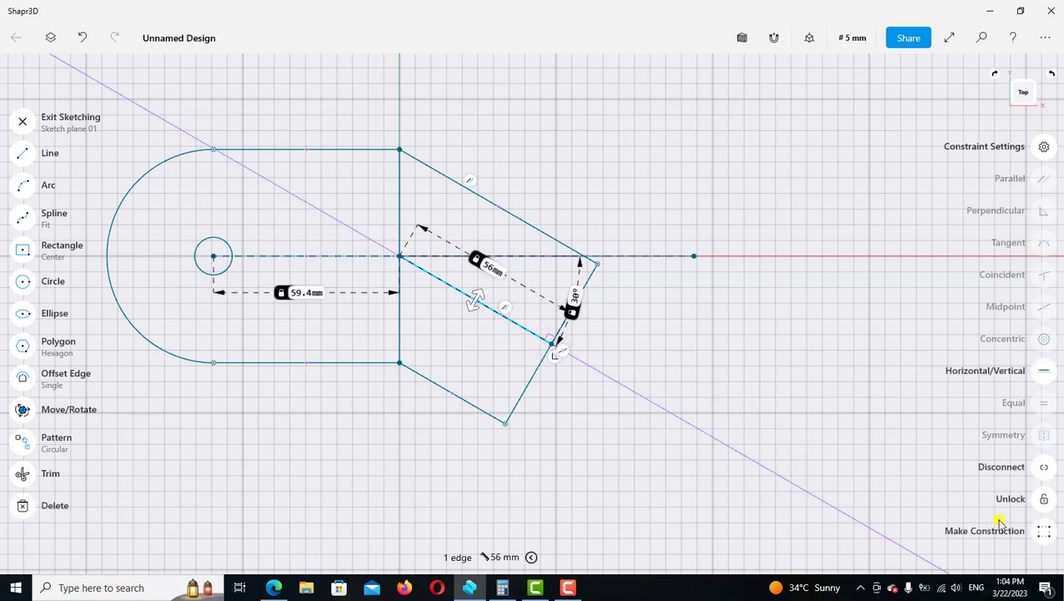
left_click(1043, 531)
left_click(776, 414)
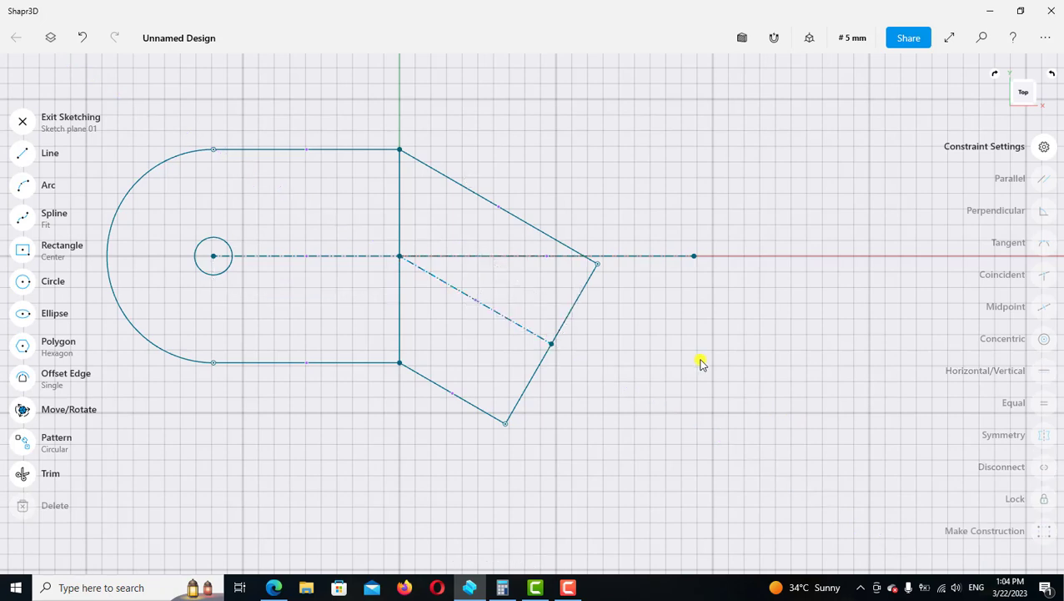
middle_click_drag(700, 360, 724, 380)
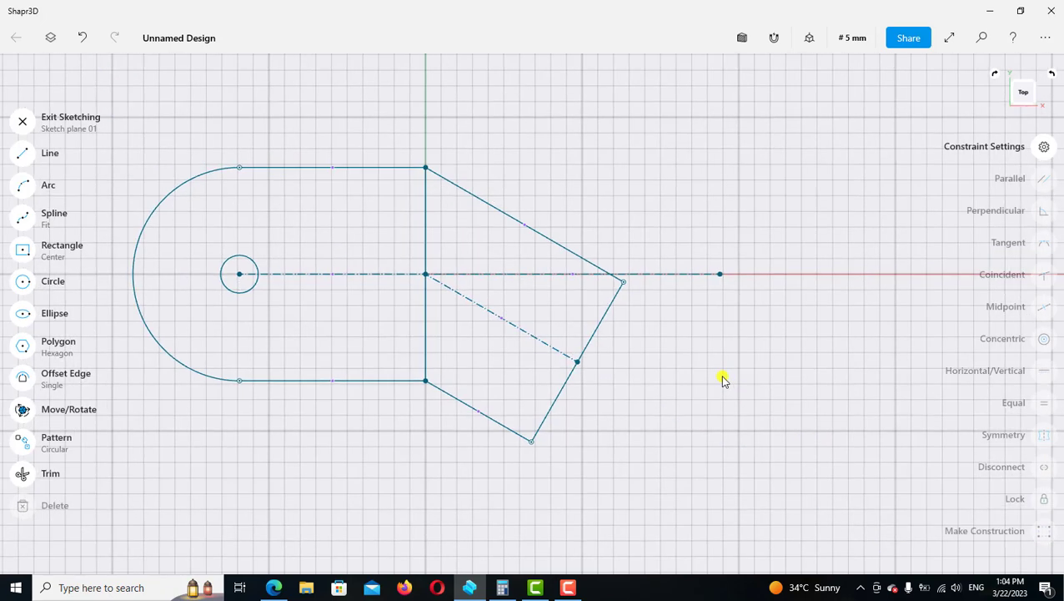
- Draw a ø28 mm circle at the angled line's start and a ø12 mm circle on the line
left_click(46, 282)
left_click(428, 279)
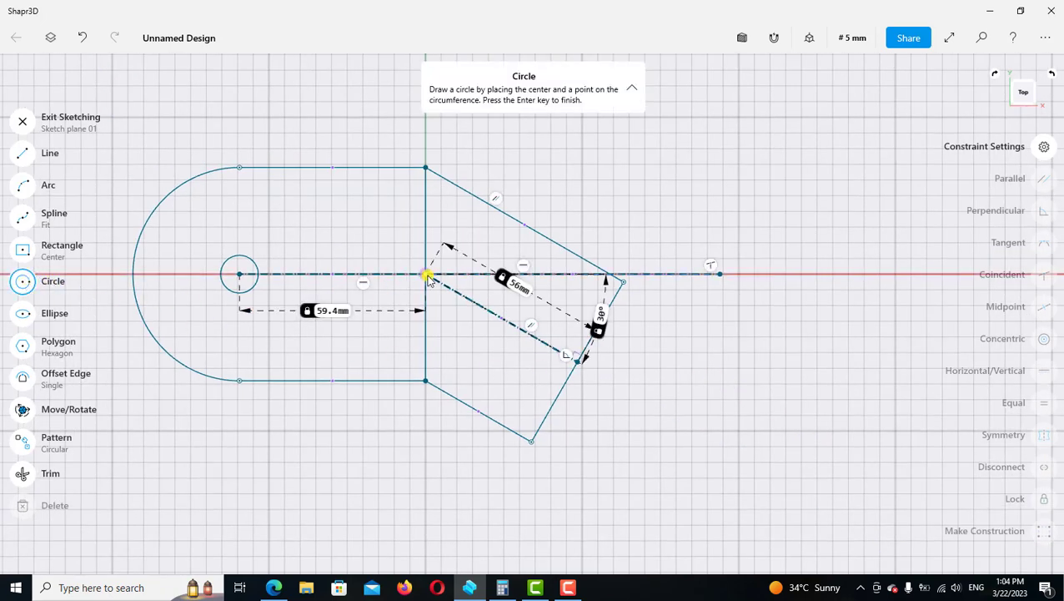
left_click(426, 275)
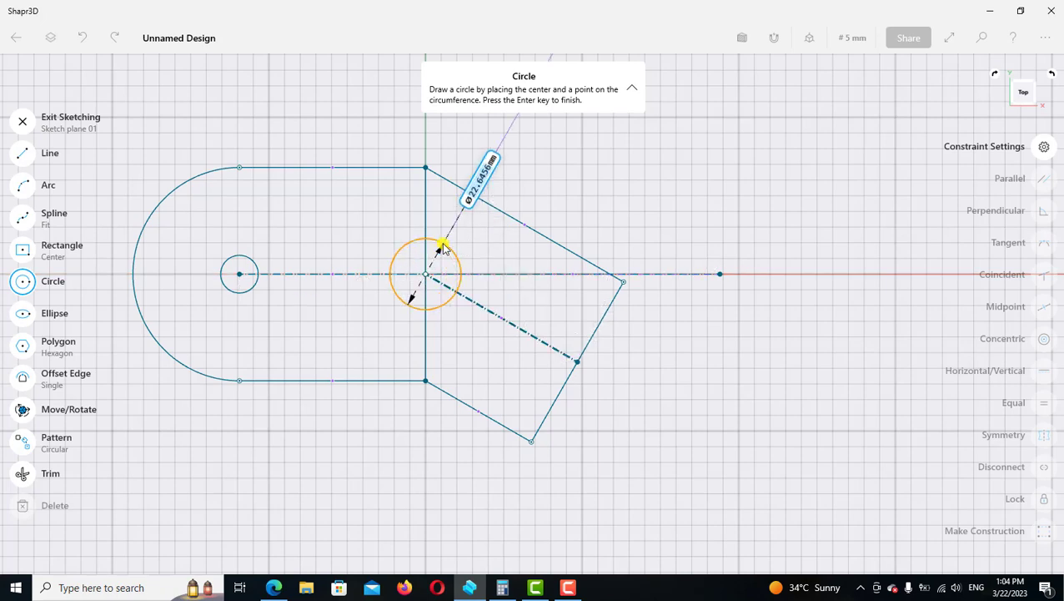
type("2")
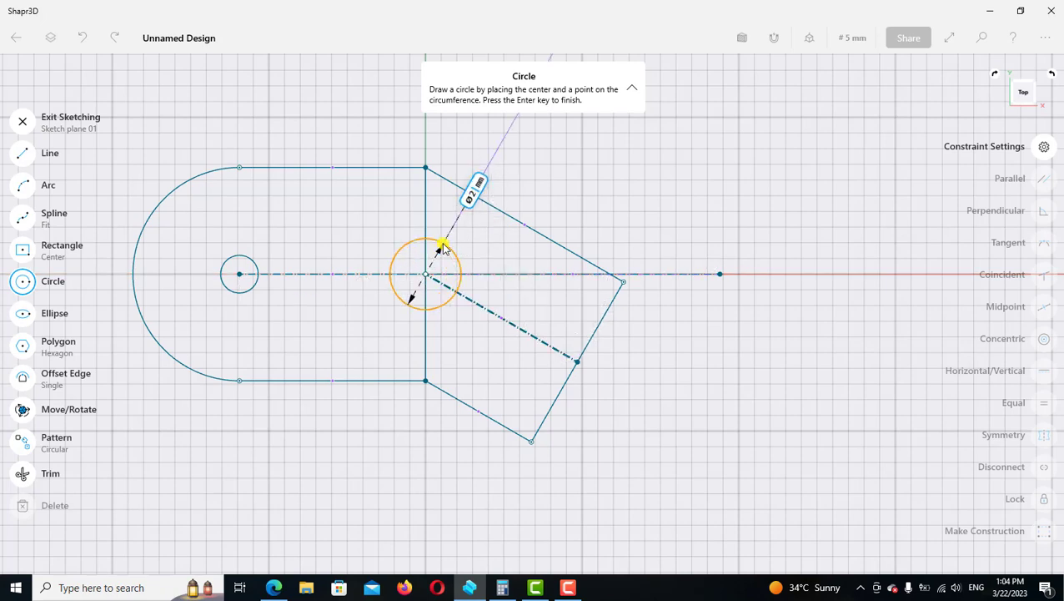
type("8")
key("Return")
scroll(463, 282, "right", 1)
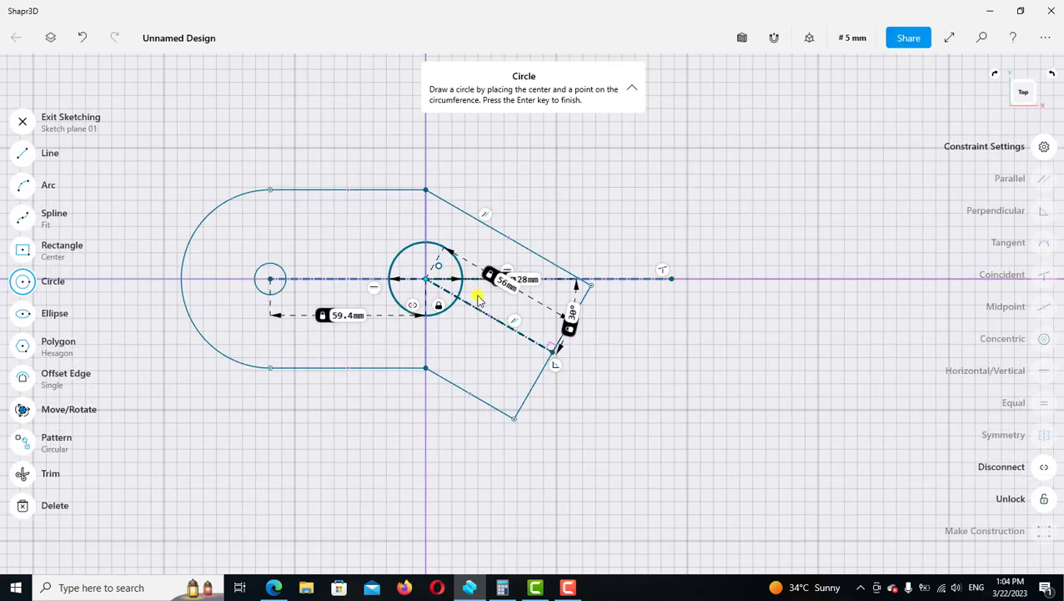
scroll(489, 307, "right", 1)
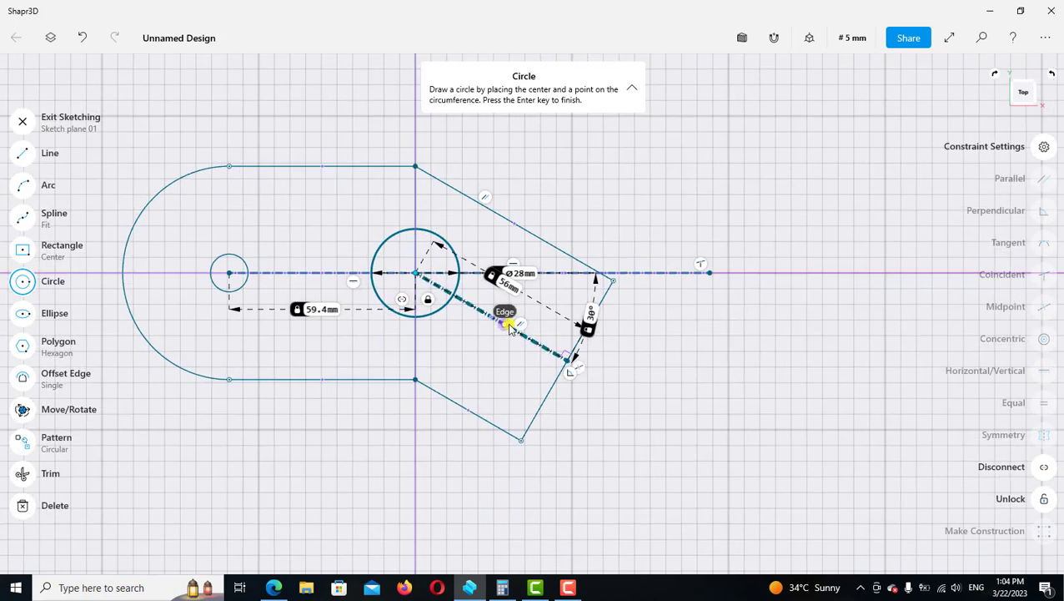
left_click(507, 325)
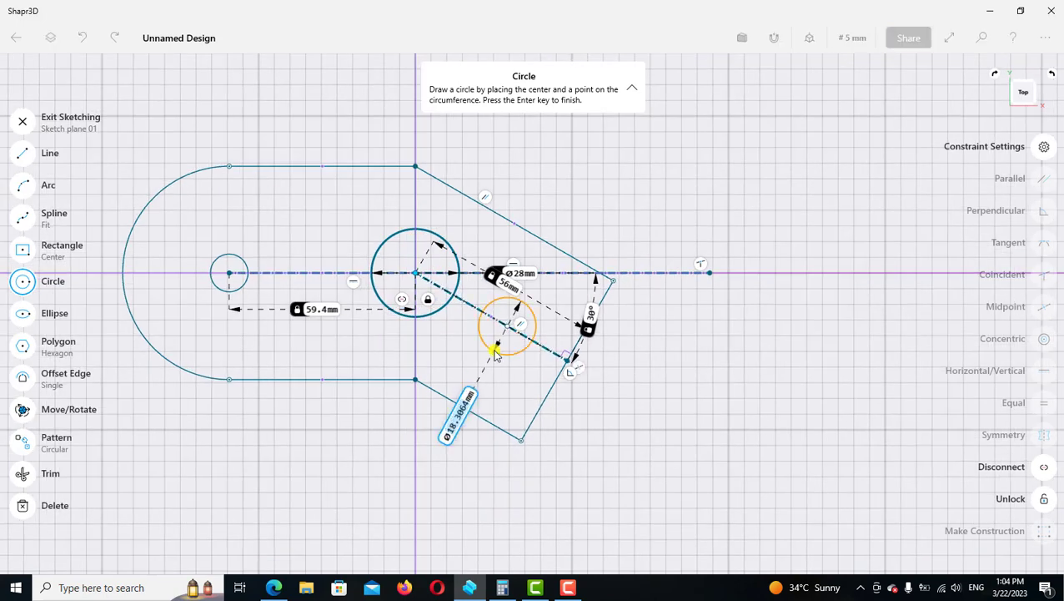
type("12")
key("Return")
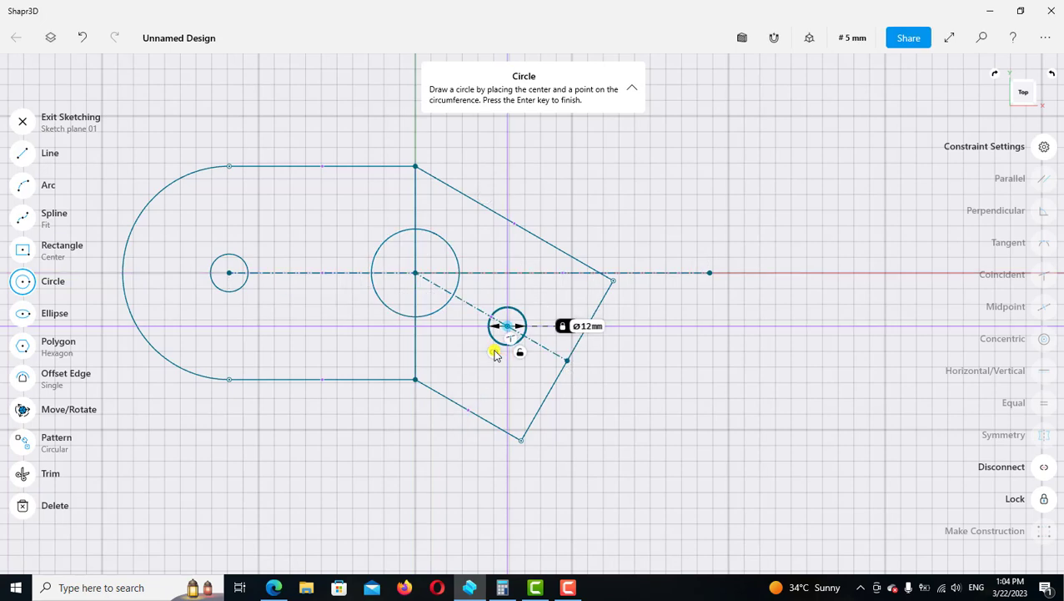
- Dimension the distance between the two circle centres to 36 mm
left_click(24, 283)
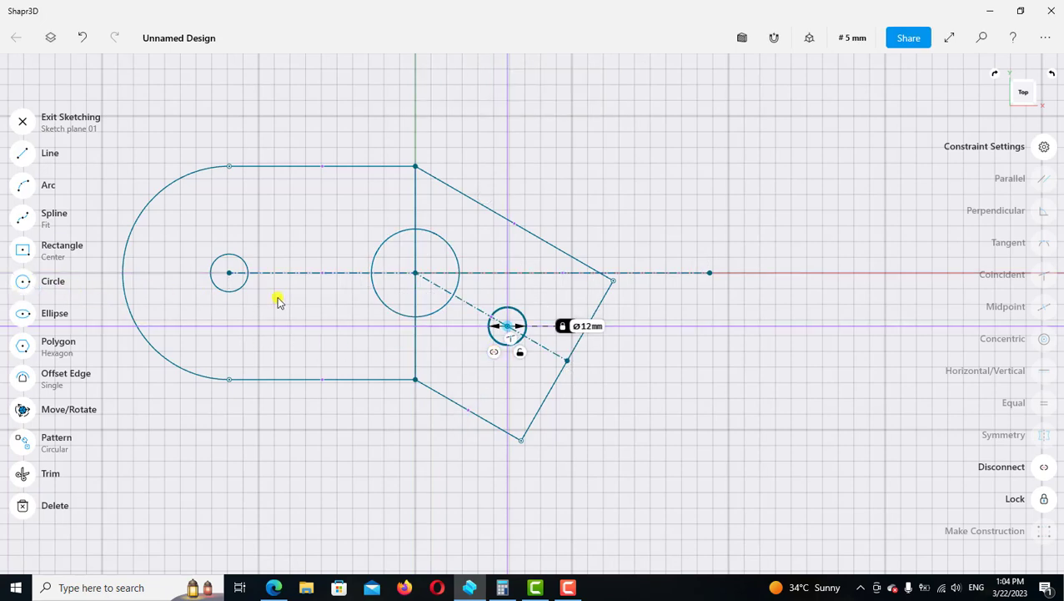
left_click(415, 272)
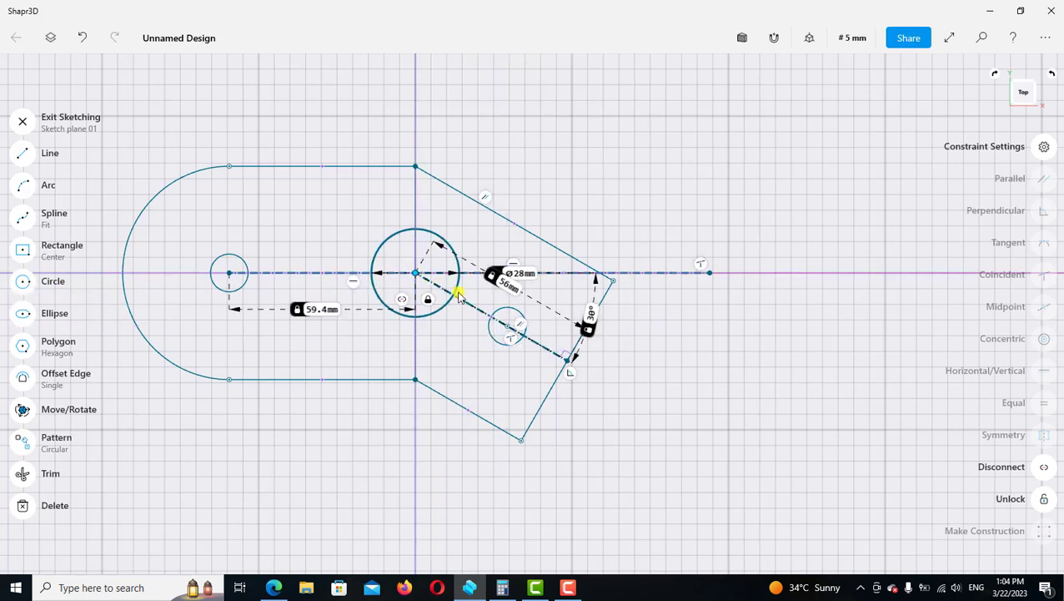
left_click(505, 327)
left_click(507, 329)
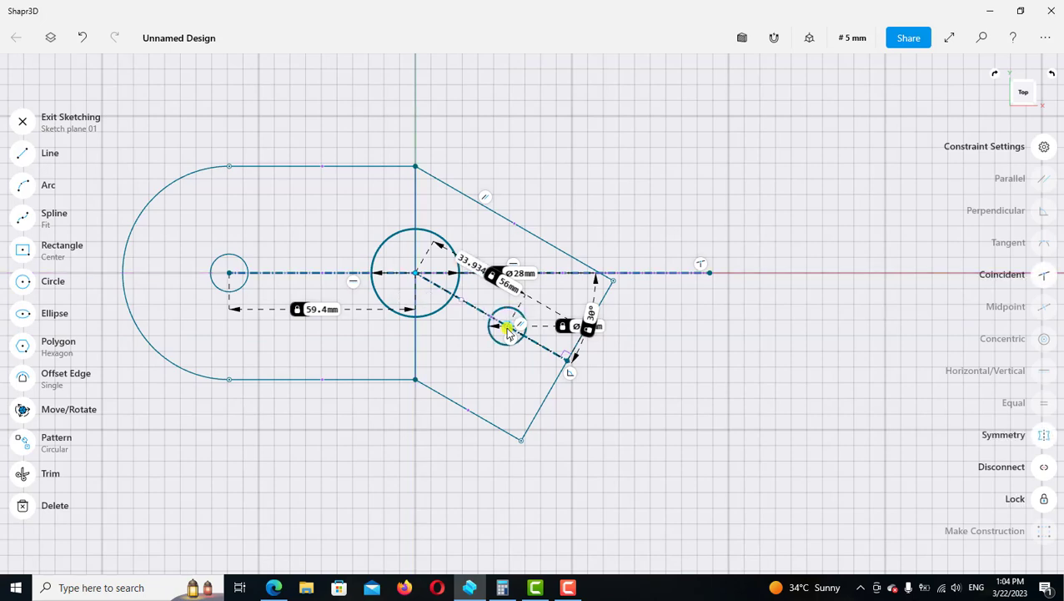
left_click_drag(474, 272, 538, 185)
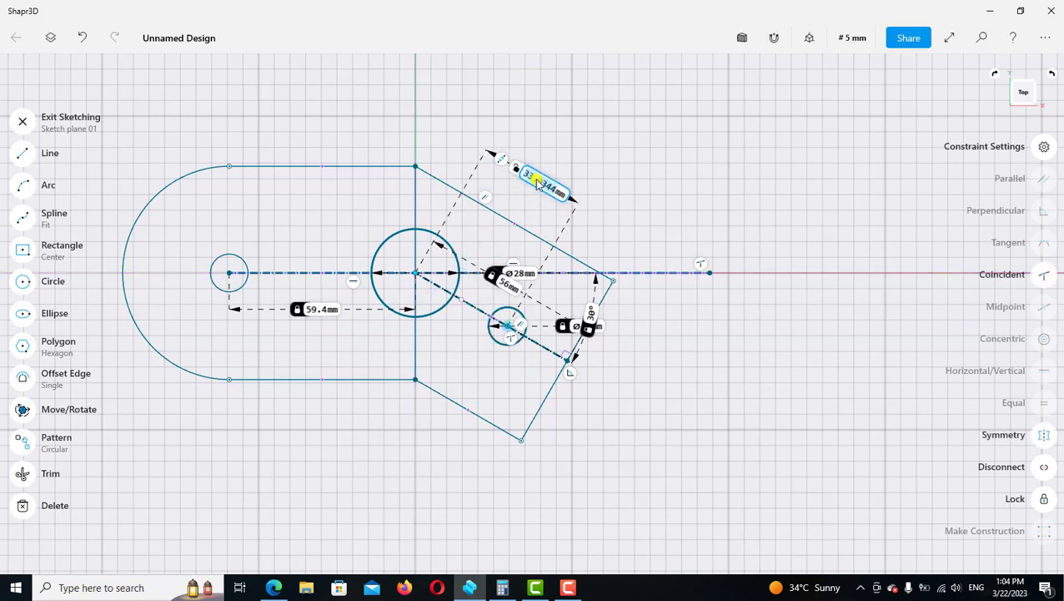
left_click(561, 248)
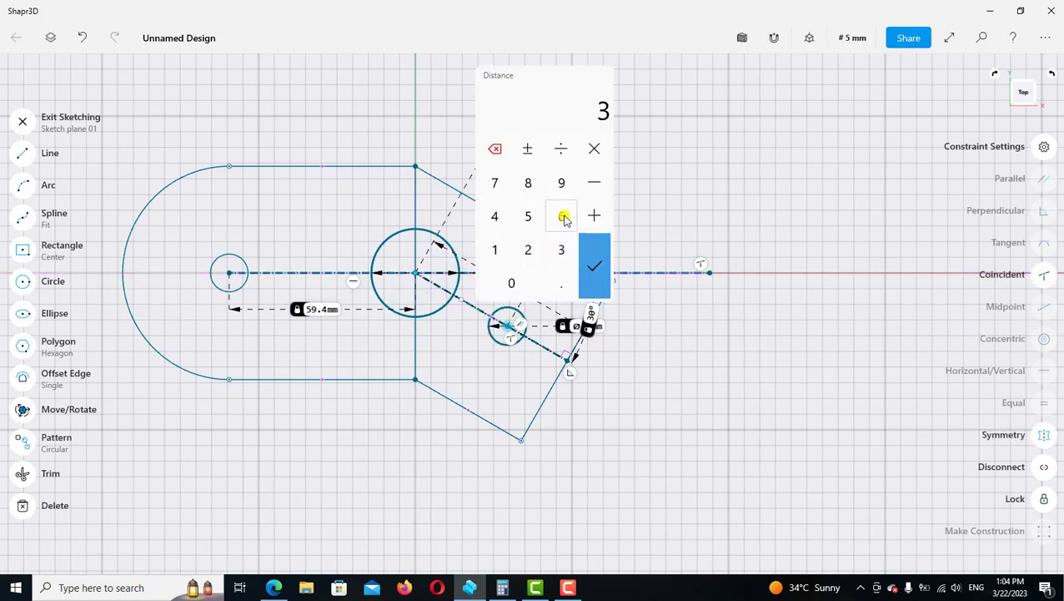
left_click(561, 217)
left_click(592, 269)
left_click(642, 206)
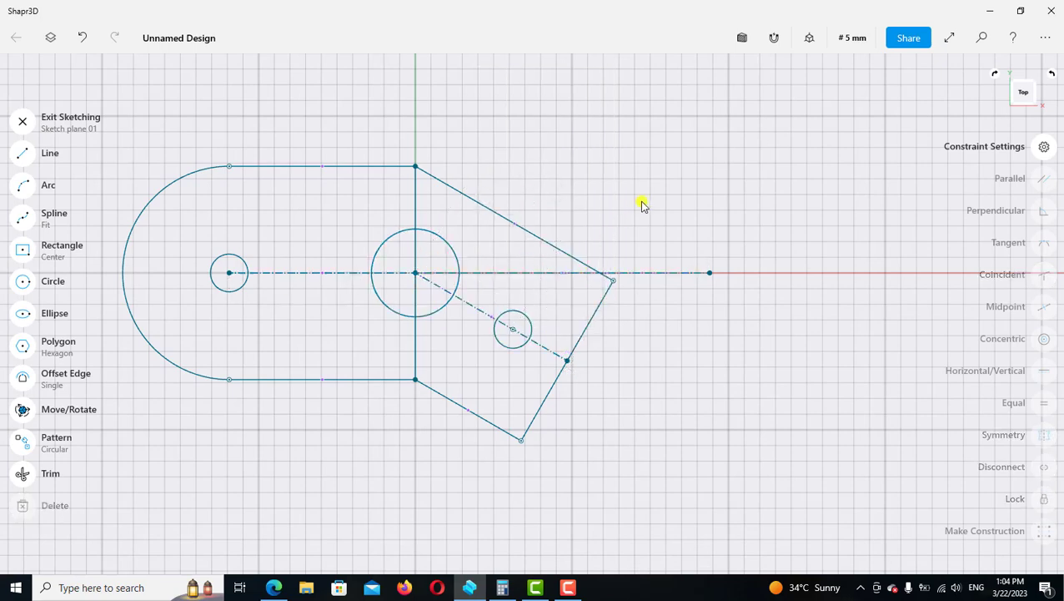
scroll(655, 210, "down", 2)
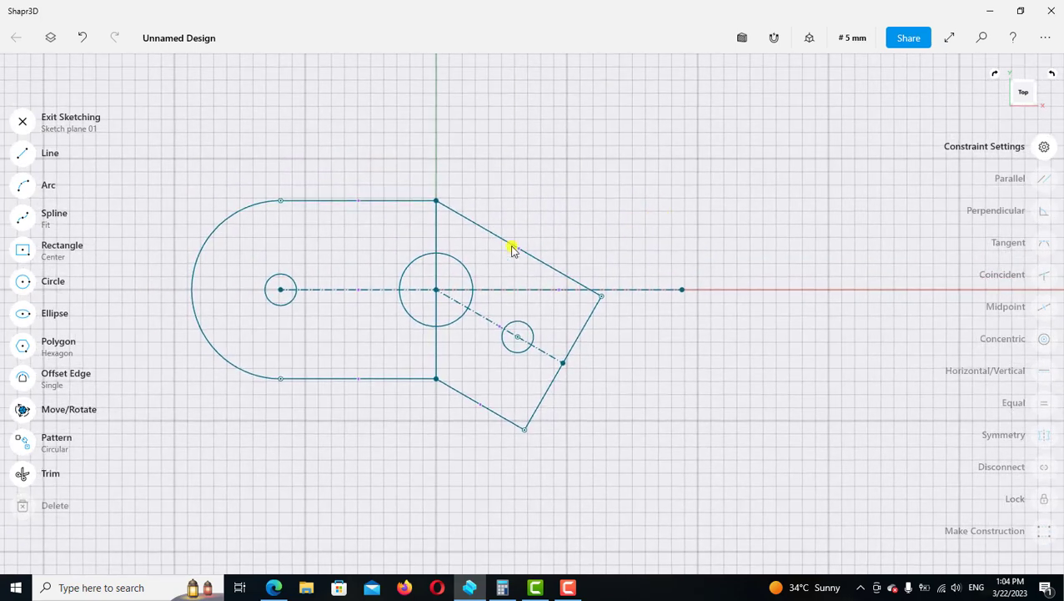
- Trim the three vertical segments through and below the central circle and exit the sketch
left_click(23, 473)
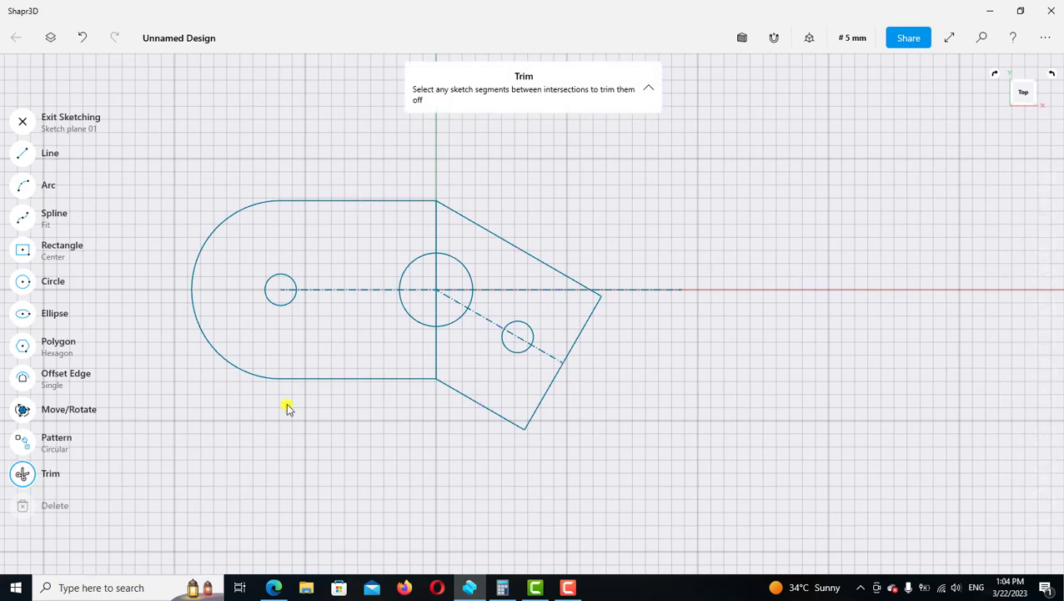
left_click(437, 357)
left_click(438, 286)
left_click(435, 259)
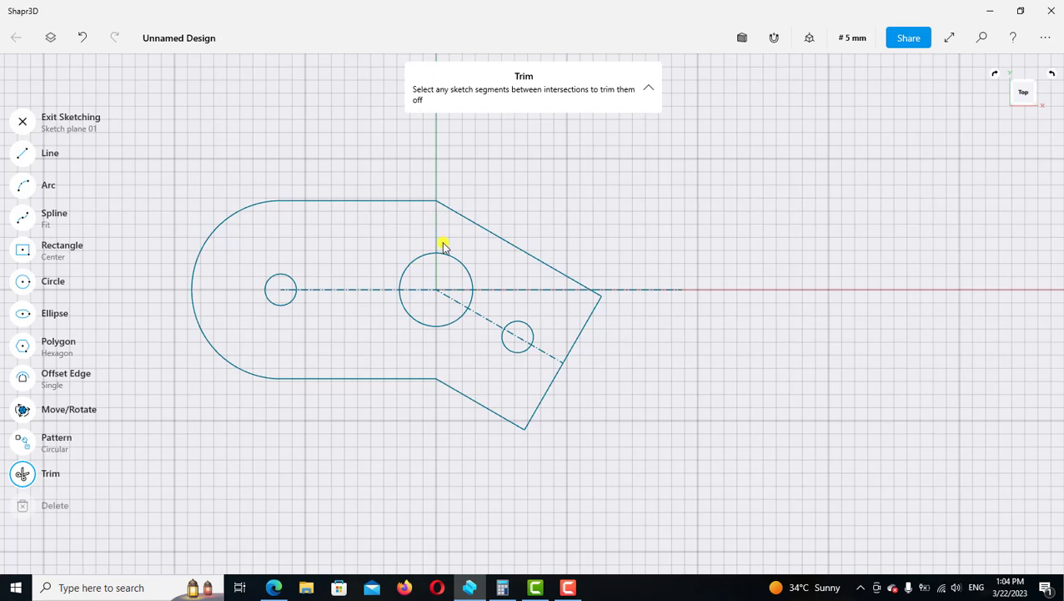
scroll(443, 245, "down", 2)
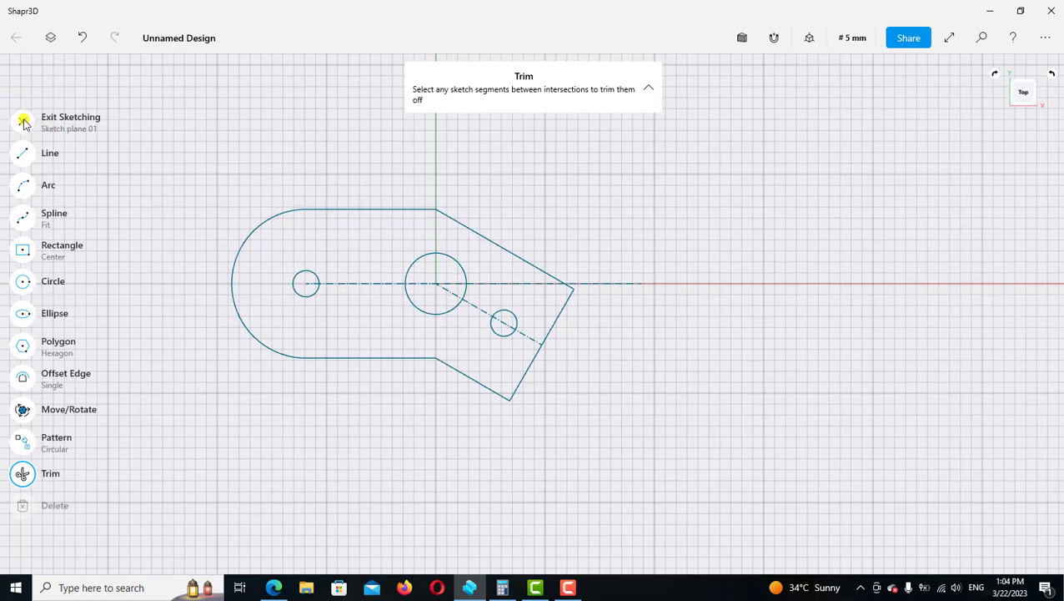
left_click(56, 133)
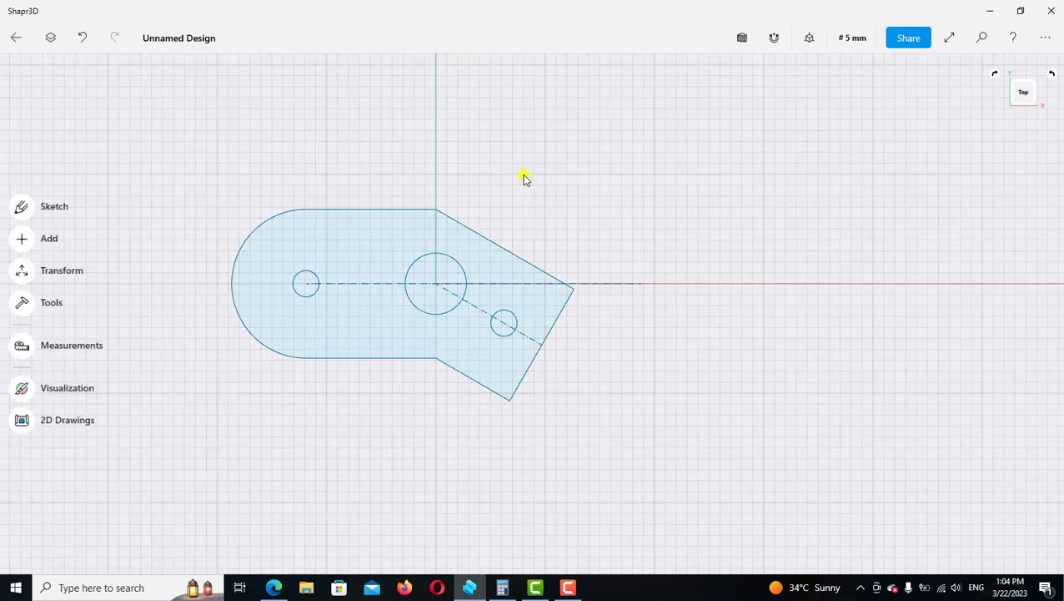
- Extrude the bracket profile 12 mm into a solid plate from the default 3D view
left_click(809, 38)
left_click(755, 101)
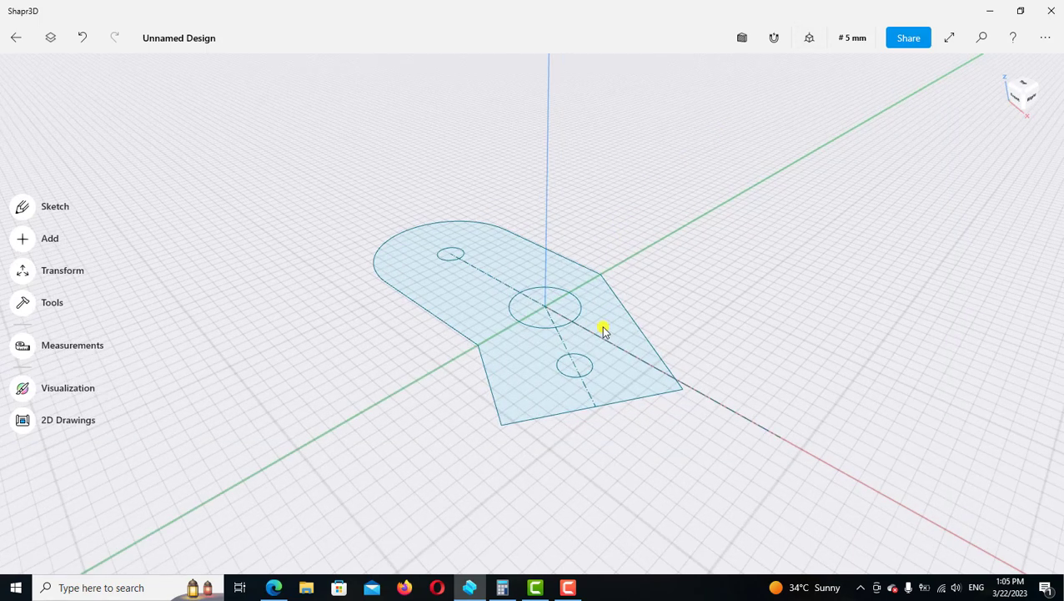
left_click(606, 331)
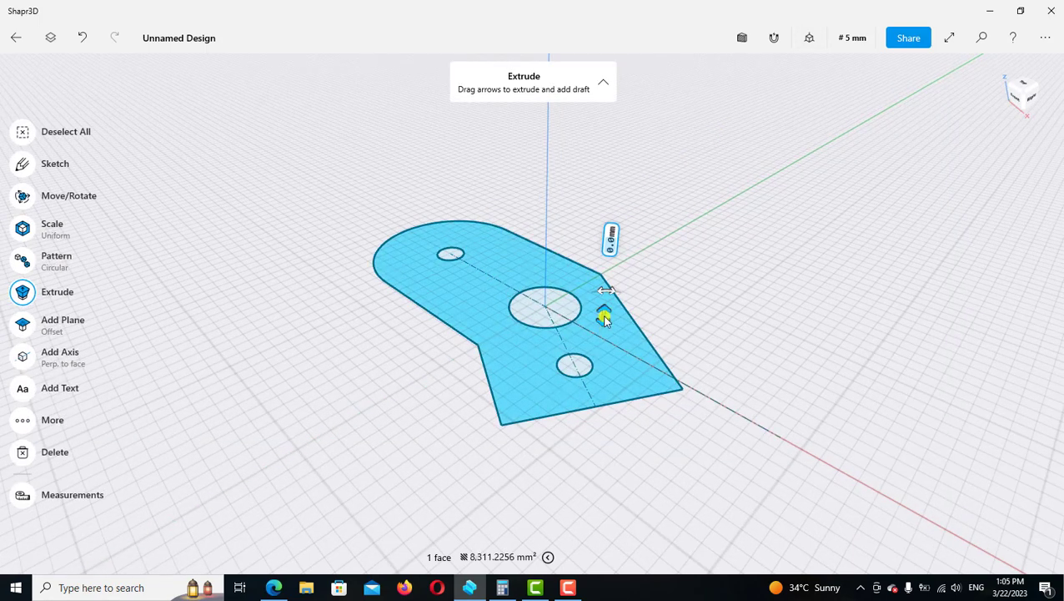
left_click_drag(604, 310, 607, 304)
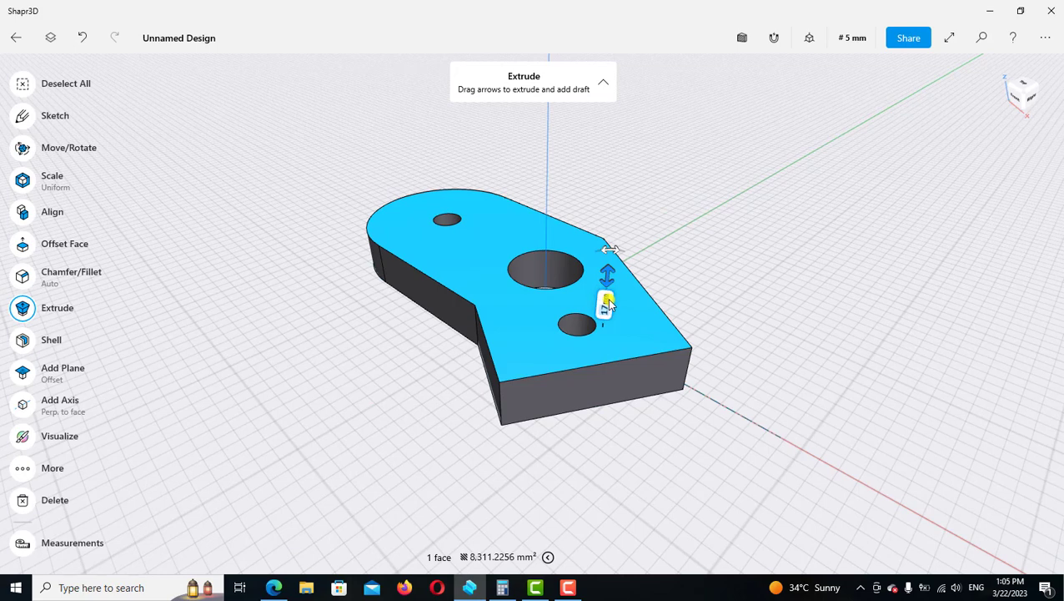
left_click(607, 303)
left_click(556, 370)
left_click(589, 370)
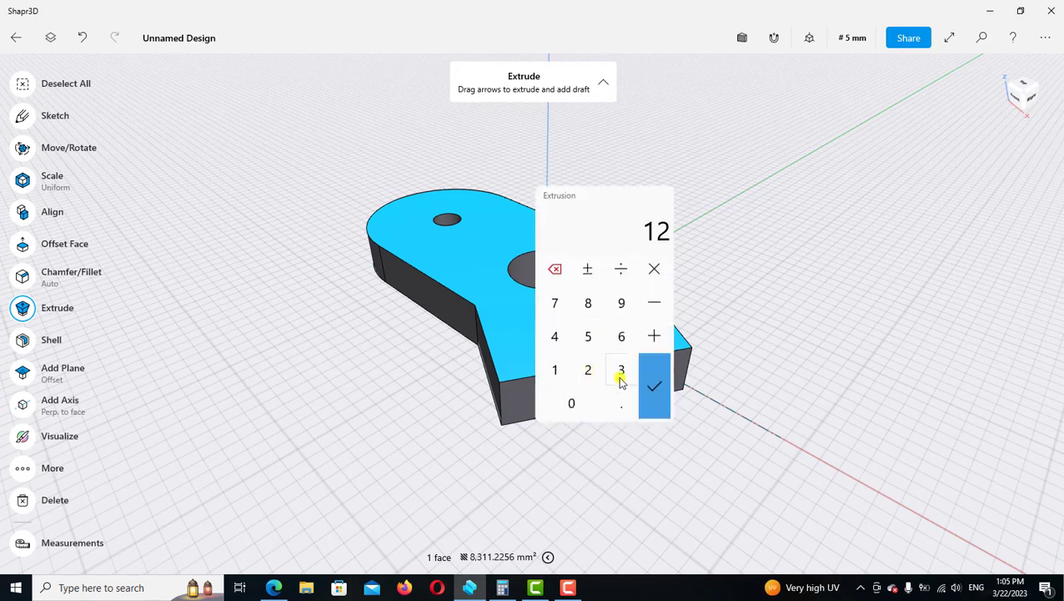
left_click(654, 387)
left_click(724, 311)
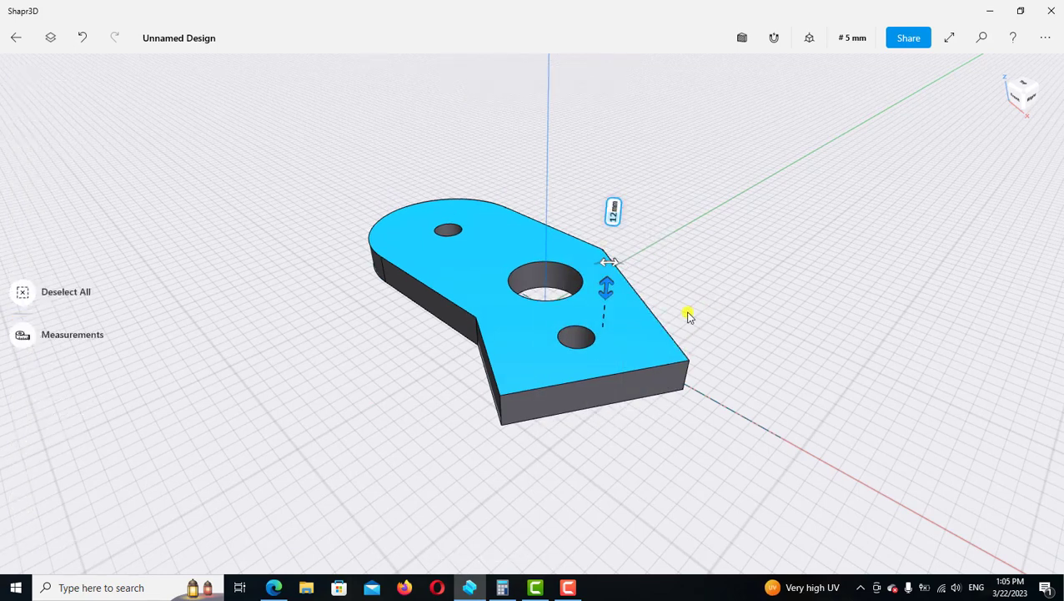
left_click(275, 589)
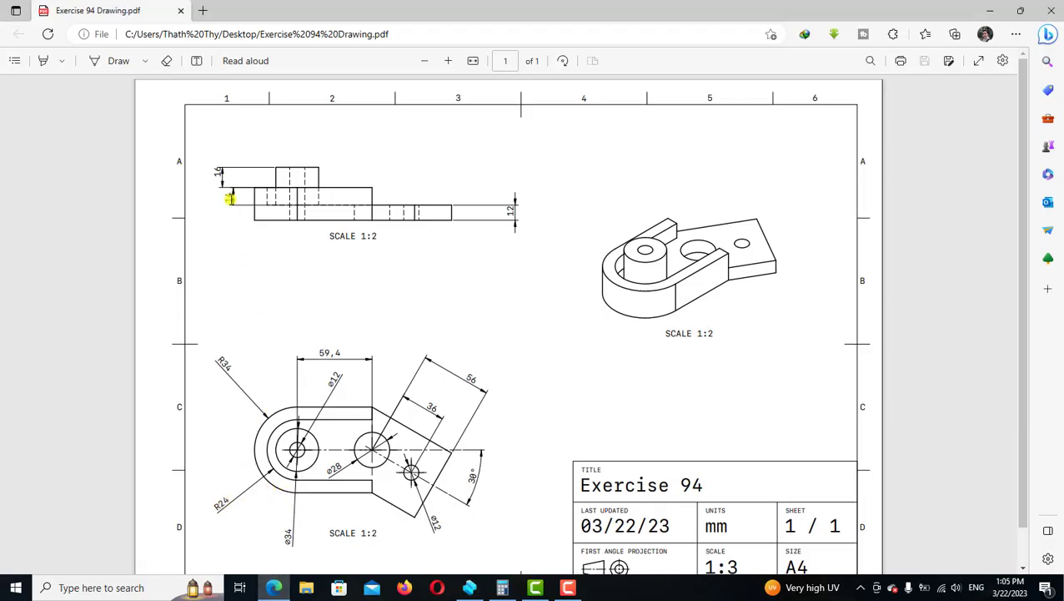
- On the plate's top face, draw a ø48 mm circle centred on the small hole
left_click(470, 587)
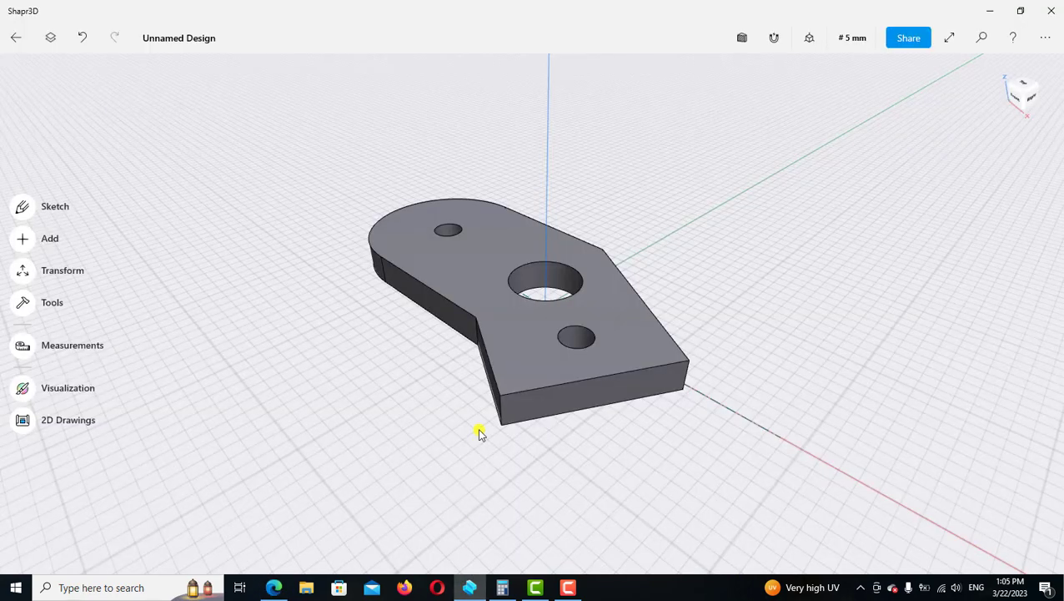
left_click(464, 261)
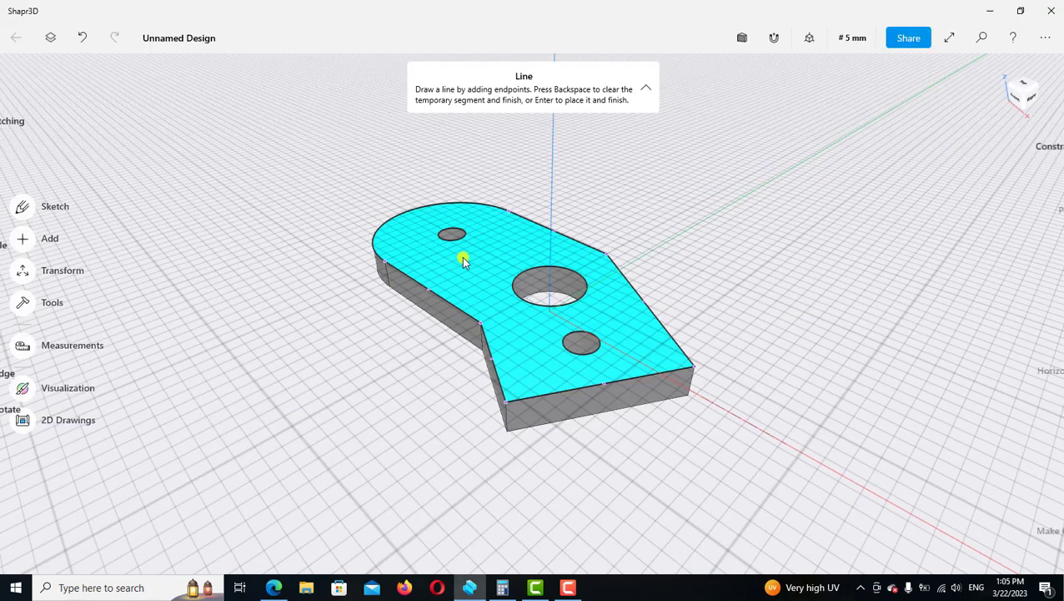
scroll(467, 271, "down", 3)
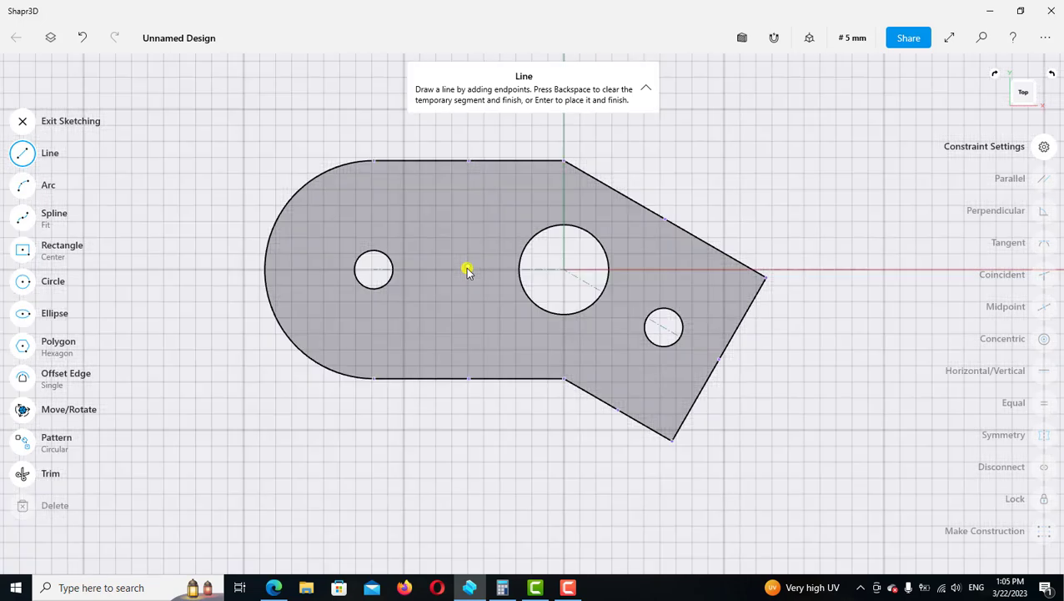
left_click(24, 286)
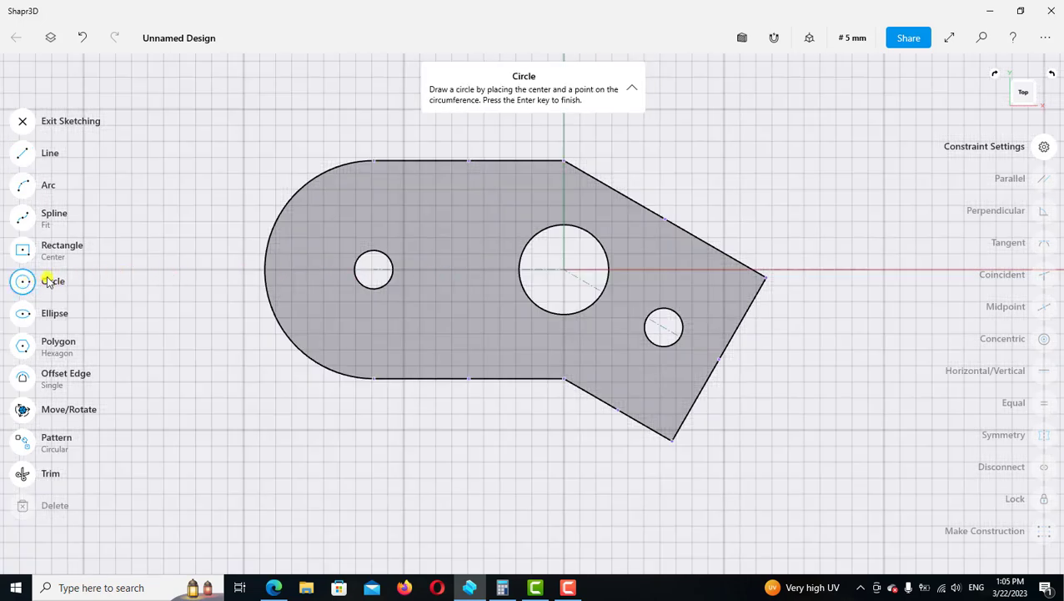
left_click(375, 271)
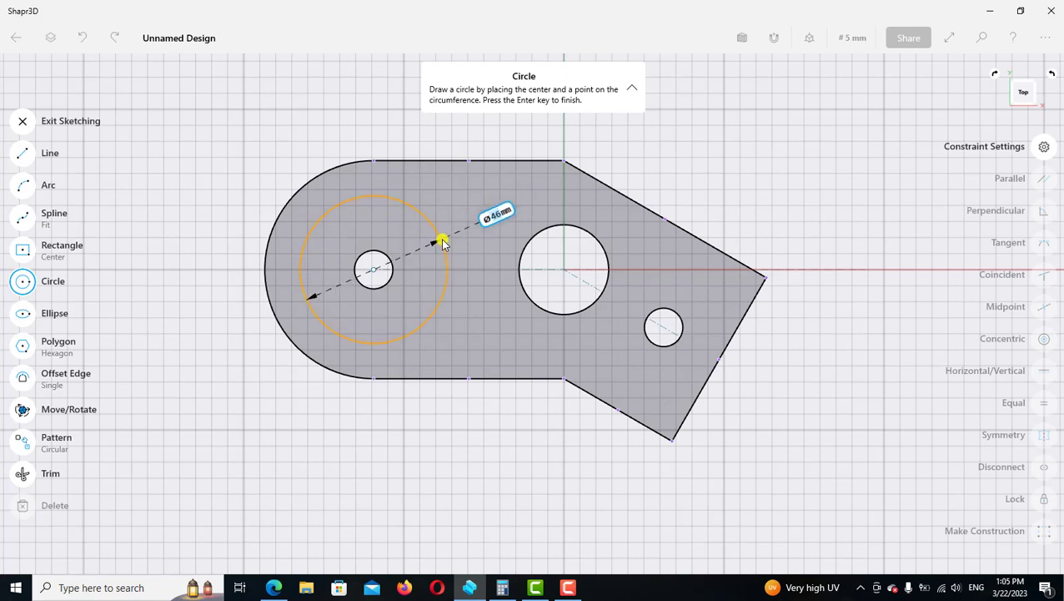
type("4")
type("8")
key("Return")
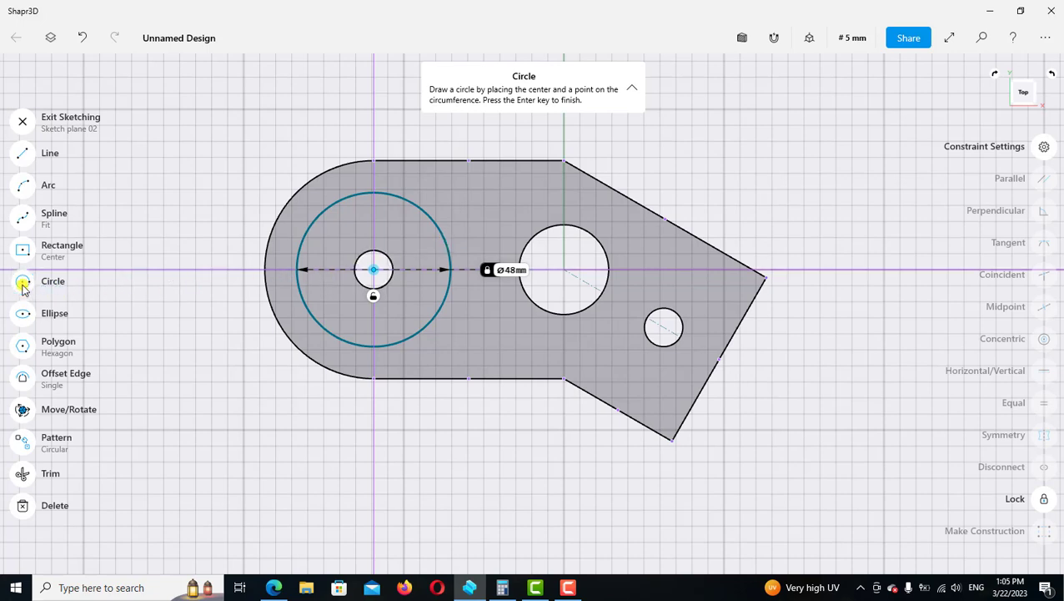
left_click(270, 239)
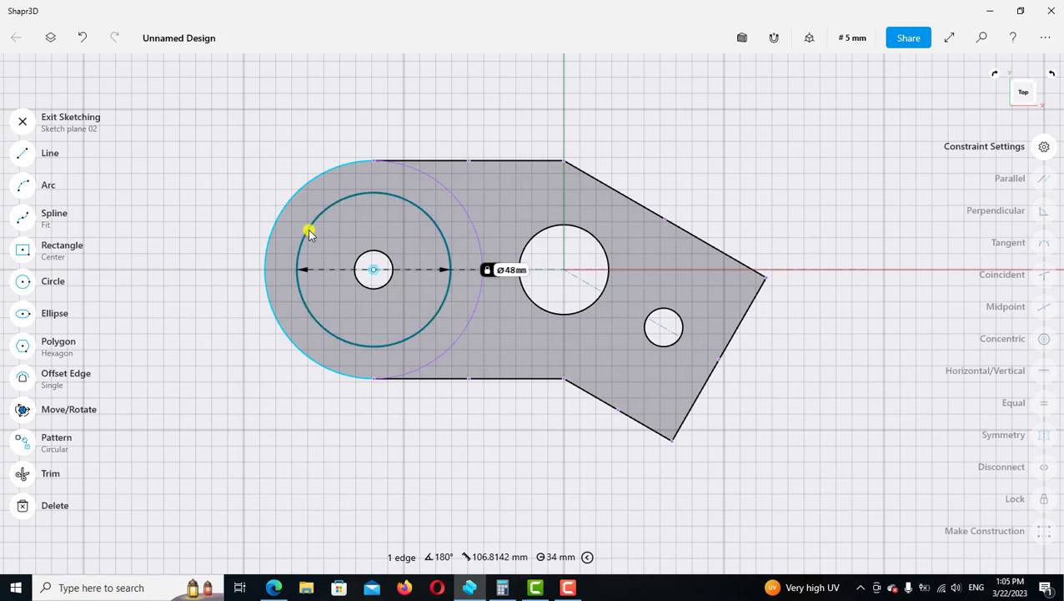
- Make the ø48 circle concentric with the rounded end and draw lines from its top and bottom
left_click(308, 233)
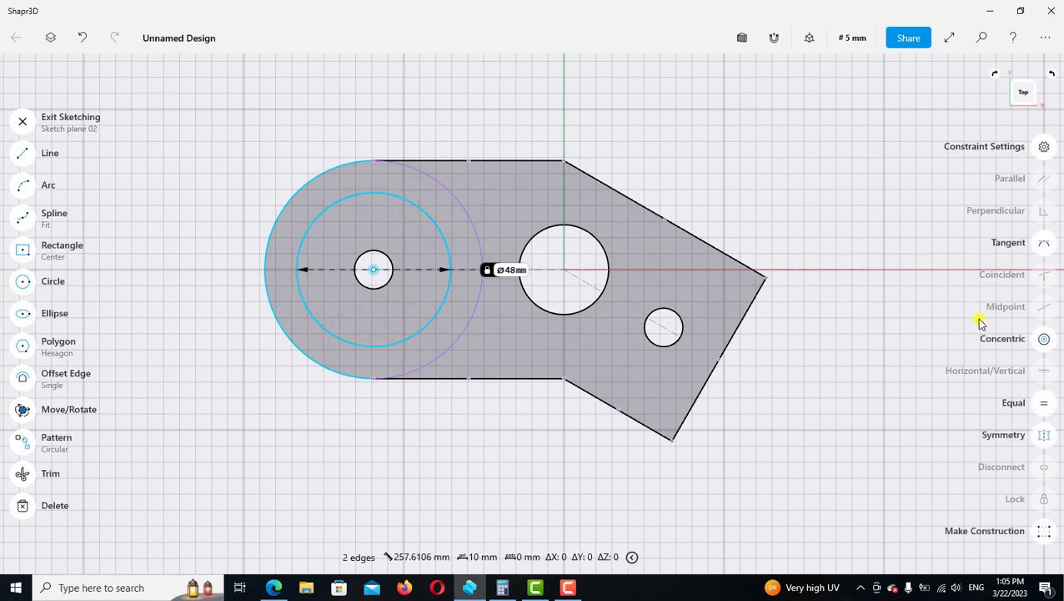
left_click(1044, 339)
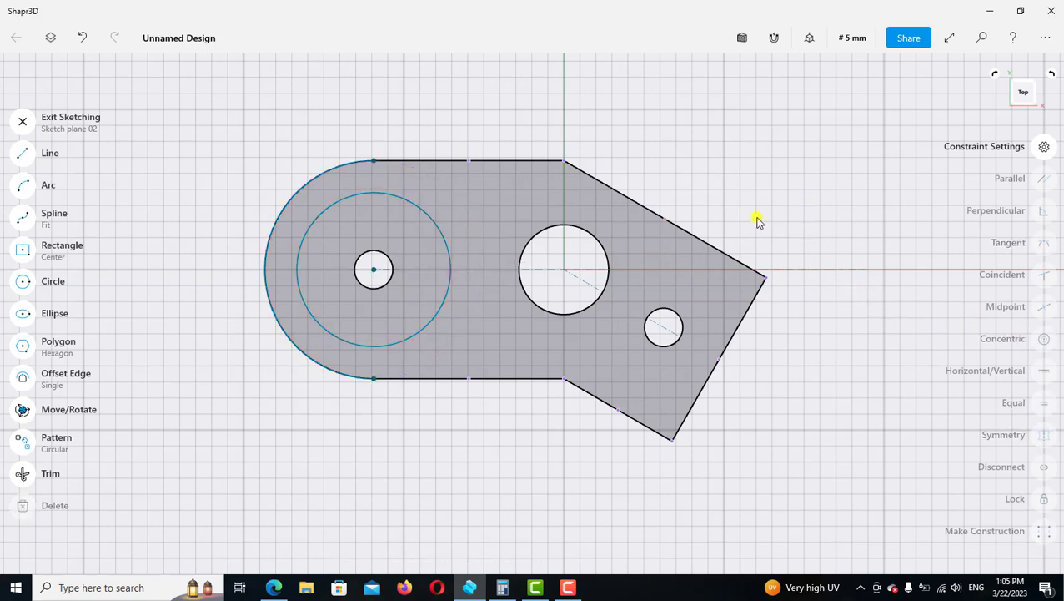
left_click(32, 156)
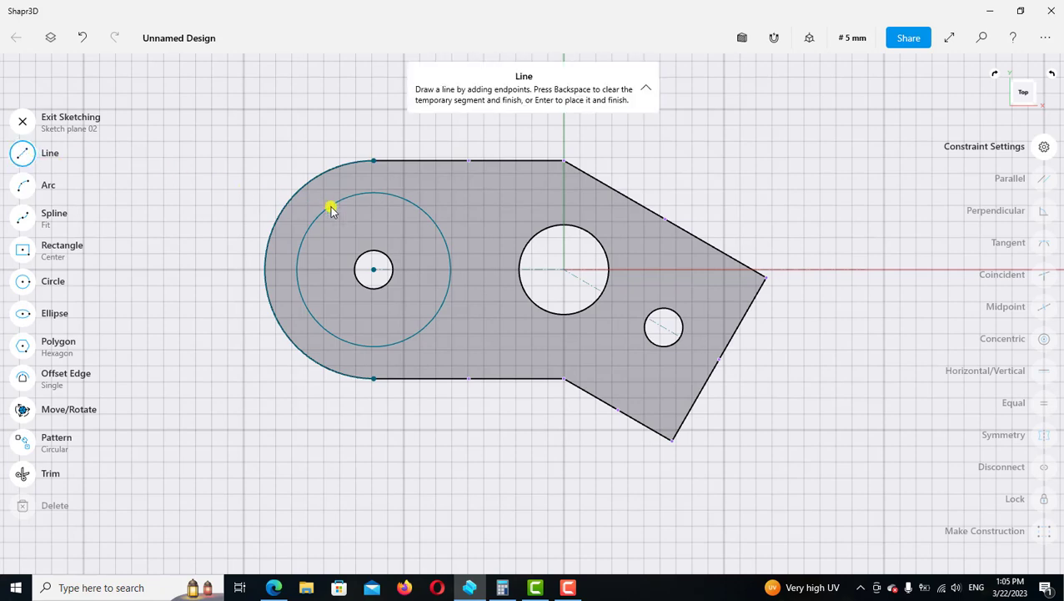
left_click(378, 195)
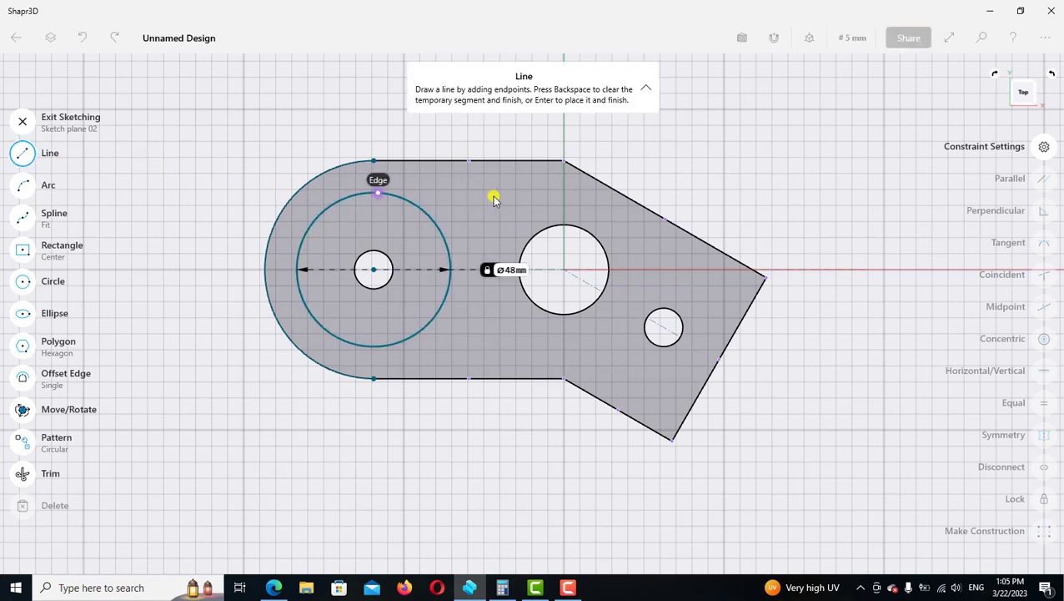
left_click(564, 197)
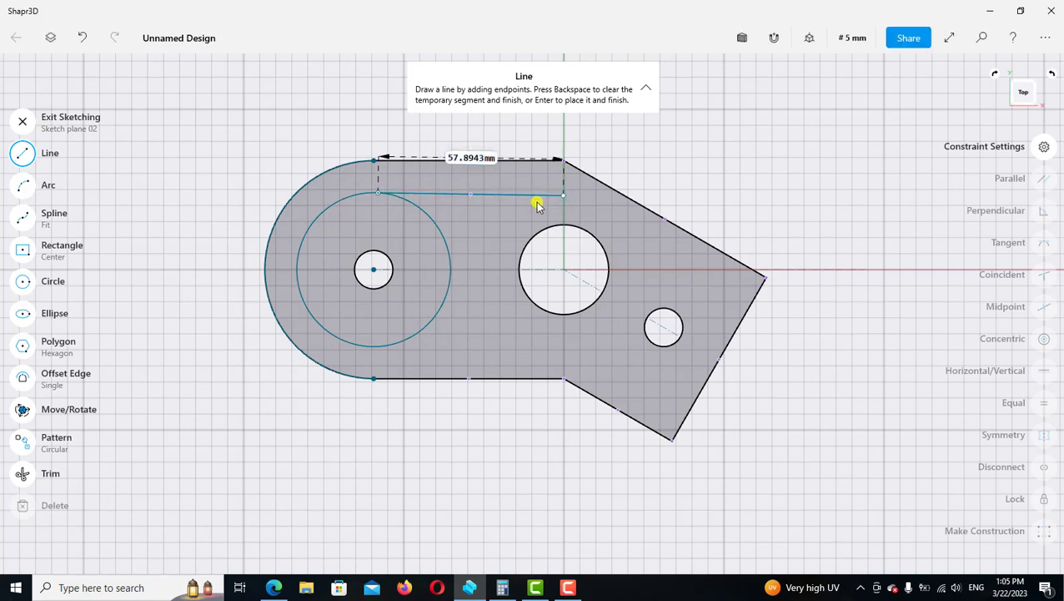
left_click(376, 346)
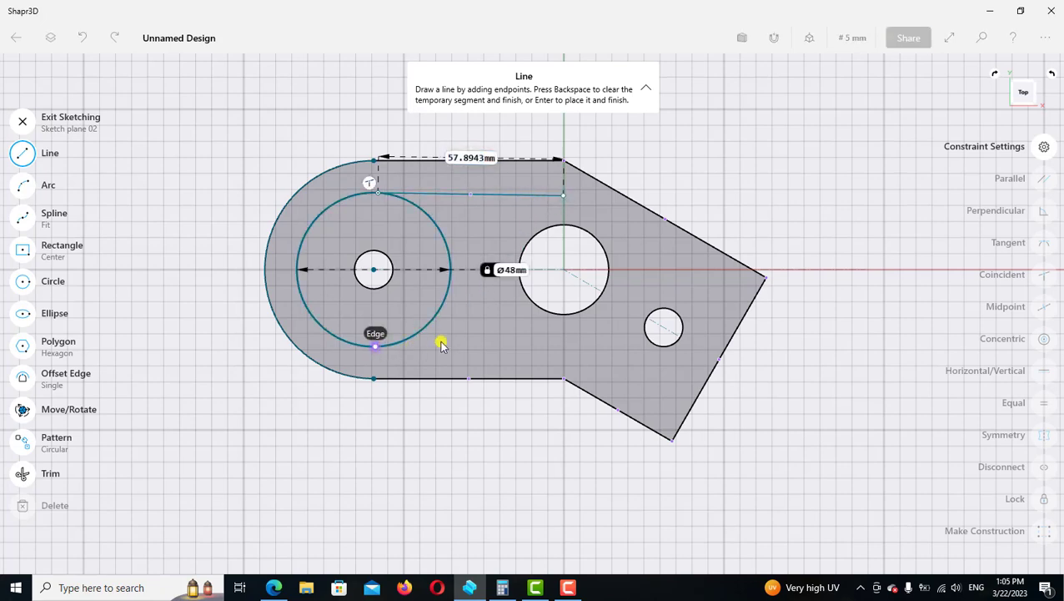
left_click(564, 346)
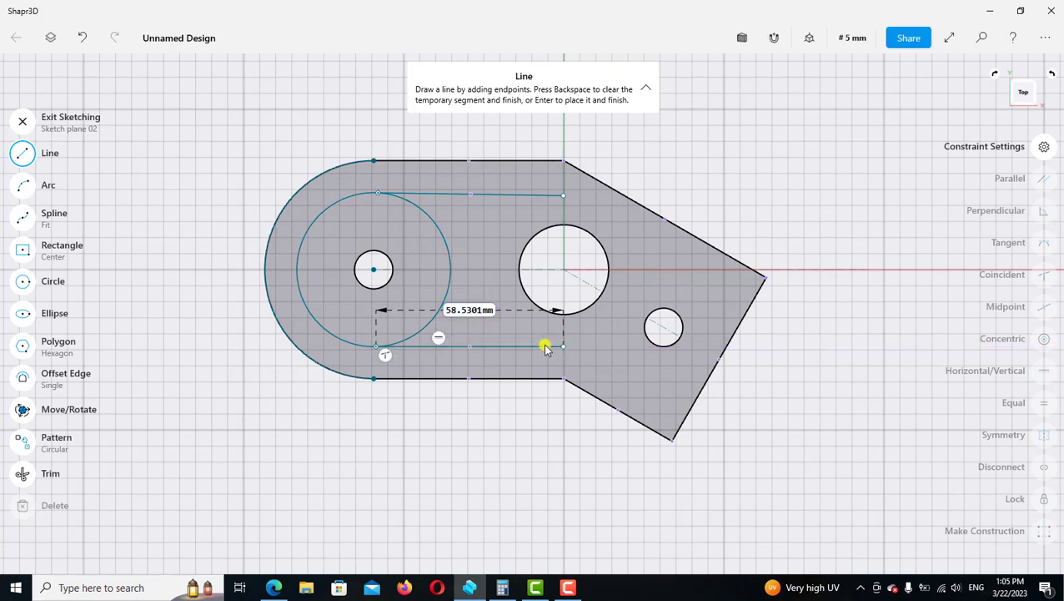
left_click(22, 154)
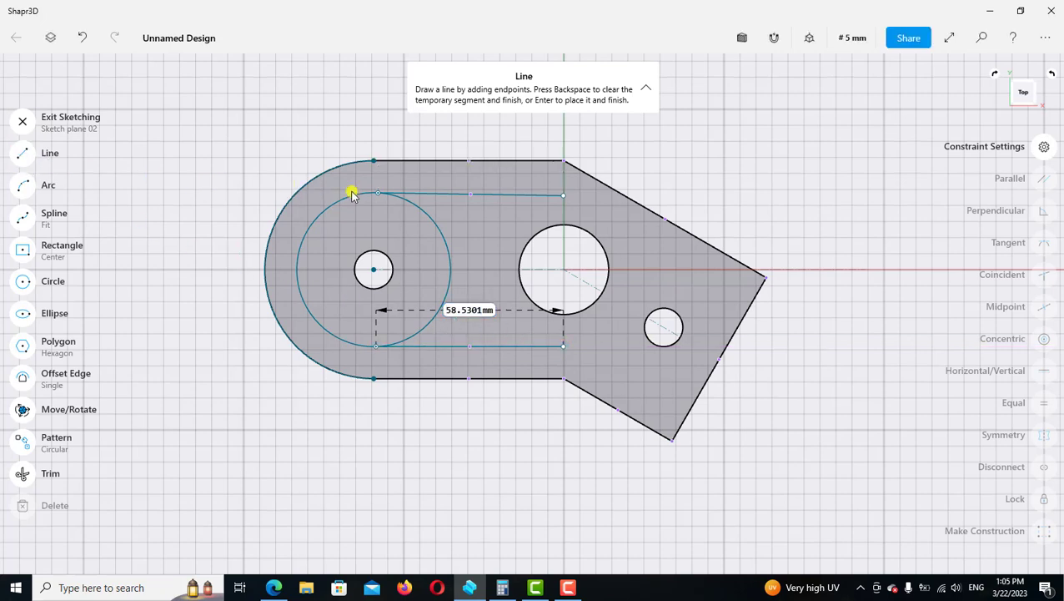
- Make the upper line horizontal and both lines tangent to the ø48 mm circle
left_click(423, 196)
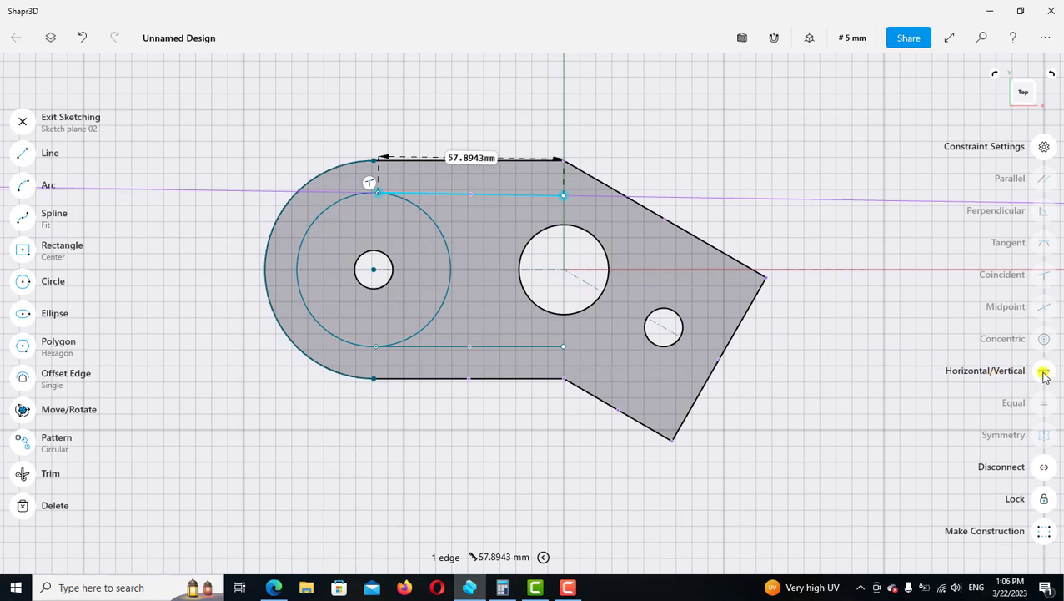
left_click(994, 370)
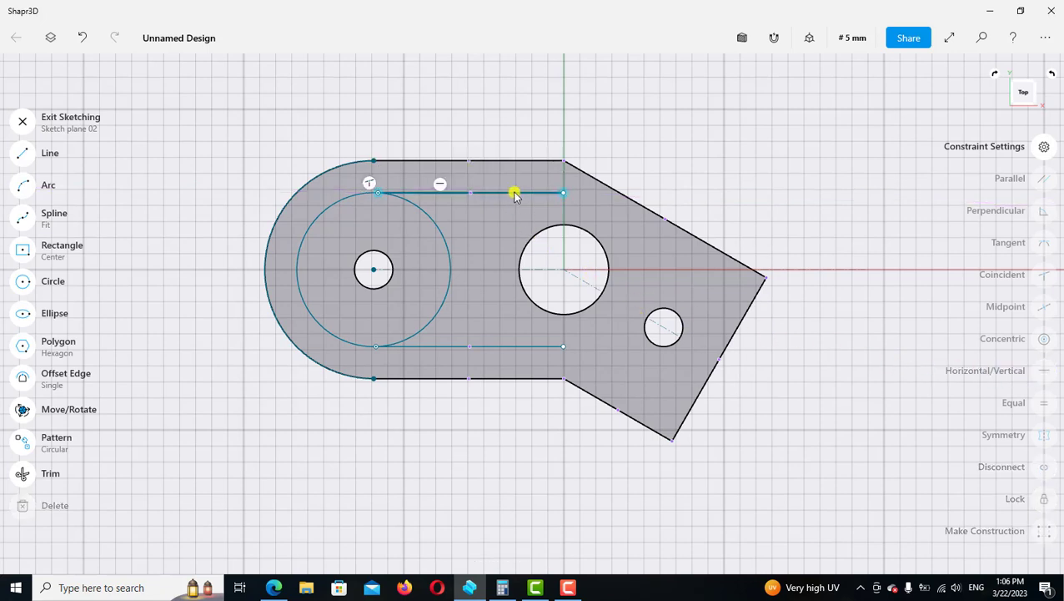
left_click(444, 239)
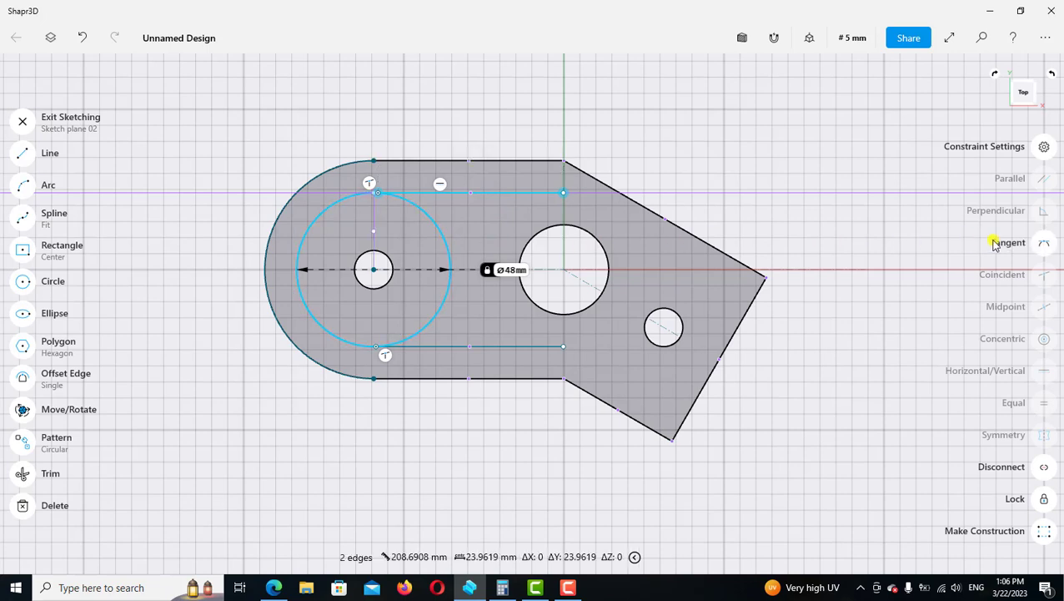
left_click(1042, 243)
left_click(513, 346)
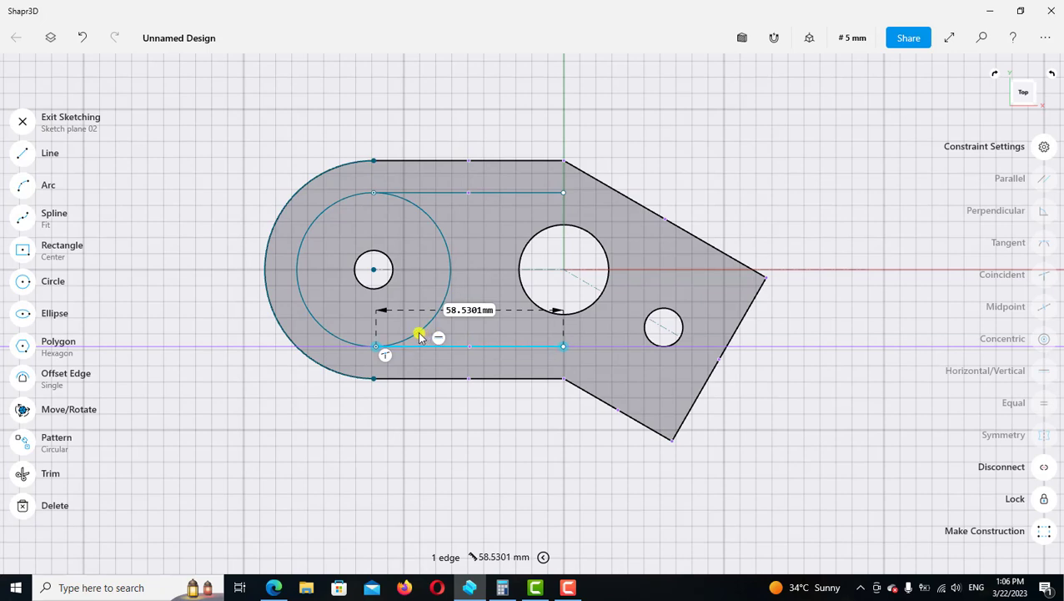
left_click(421, 336)
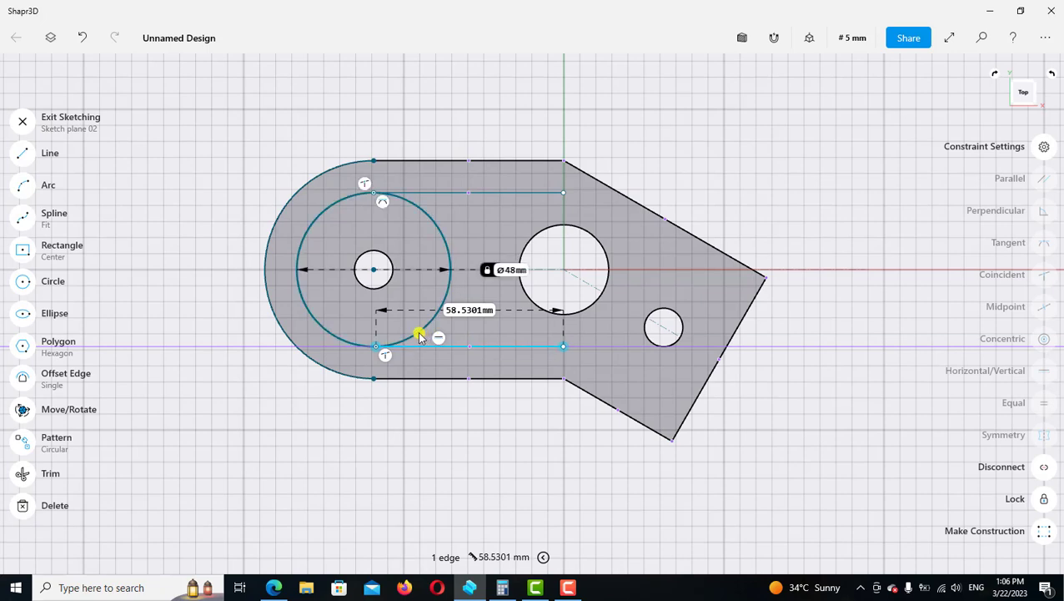
left_click(1042, 242)
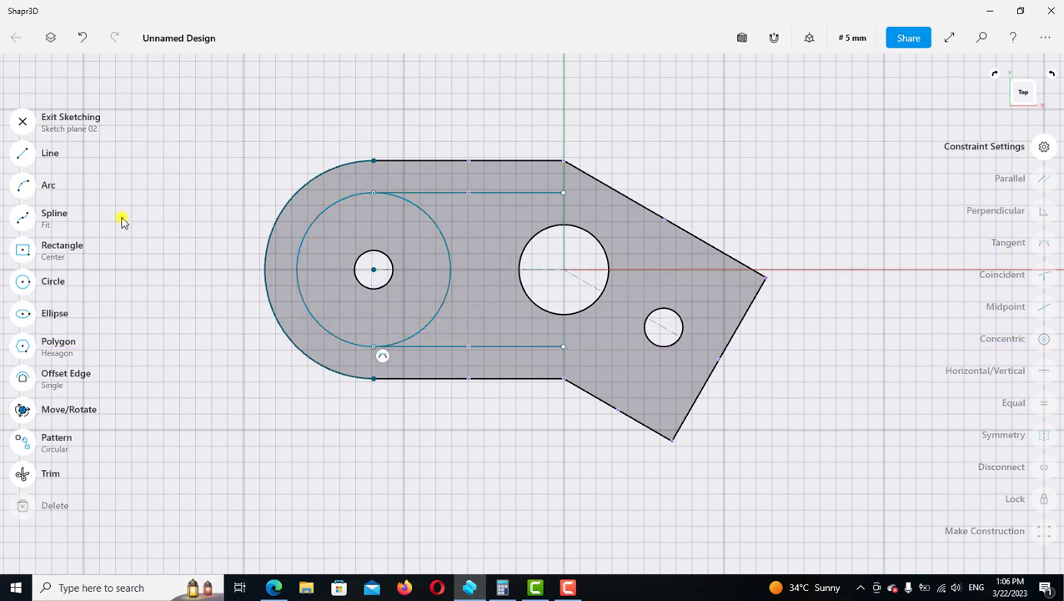
left_click(23, 153)
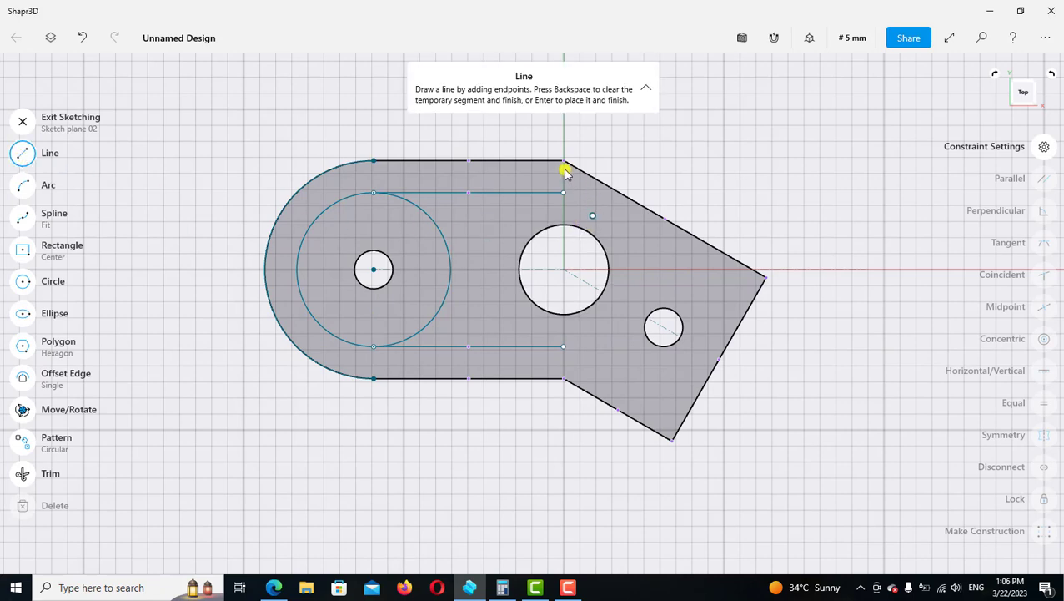
- Draw the 68 mm divider line from the plate's upper to lower corner and constrain it vertical
left_click(564, 161)
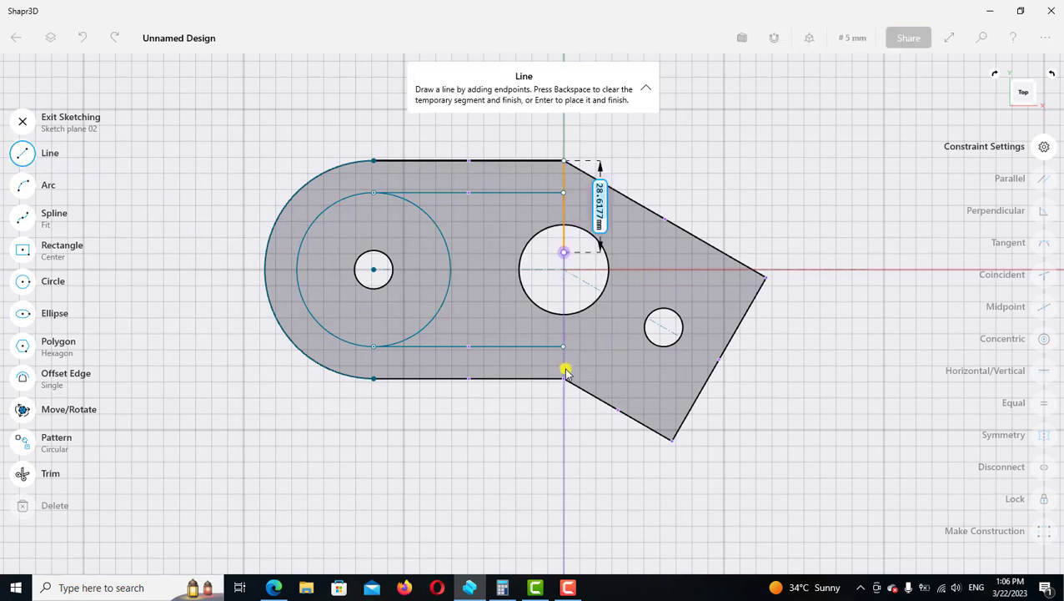
left_click(564, 380)
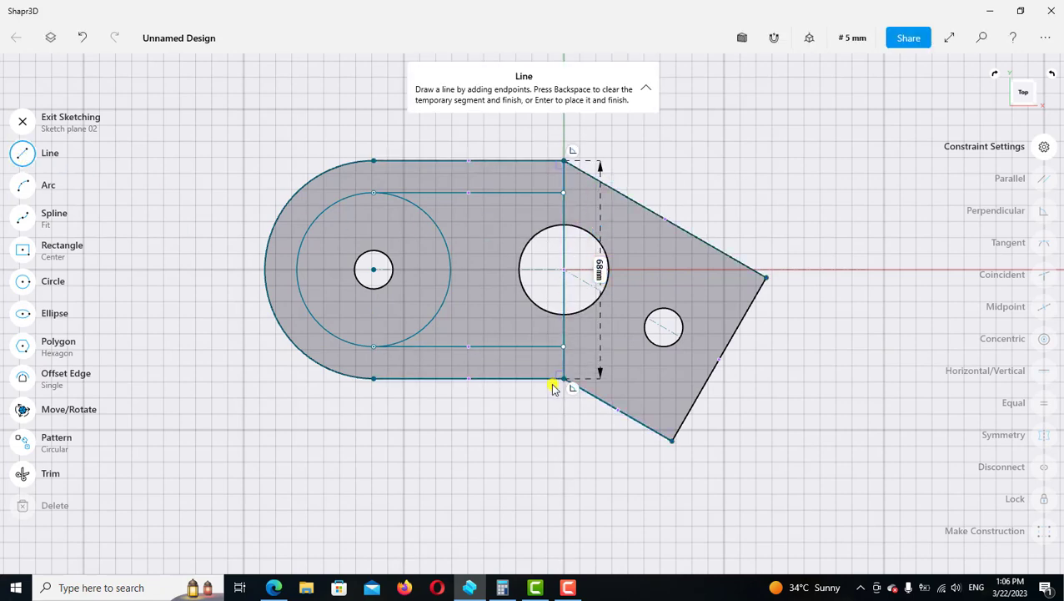
left_click(23, 152)
left_click(564, 214)
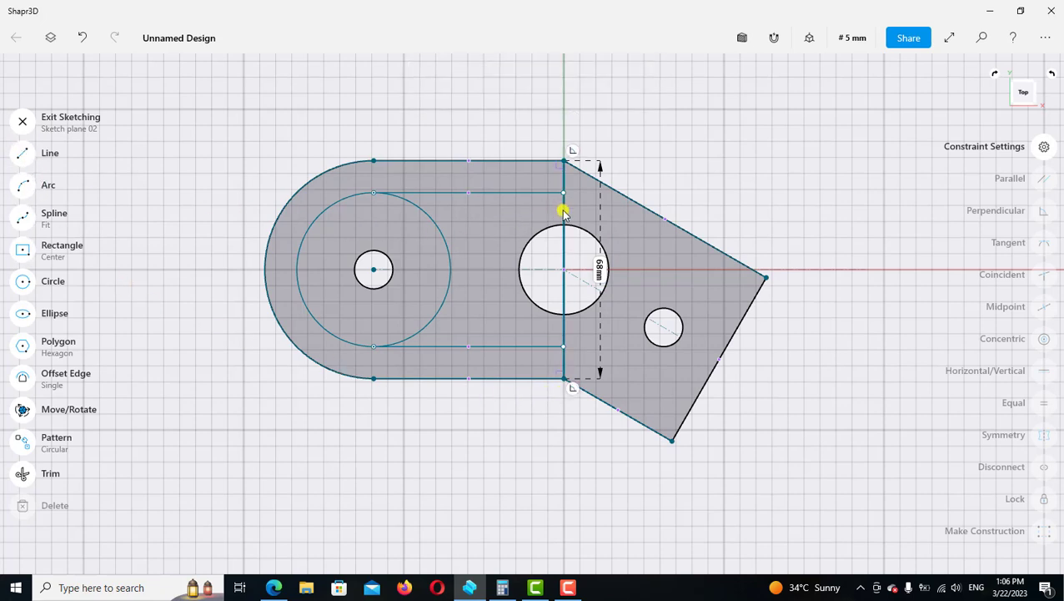
left_click(564, 214)
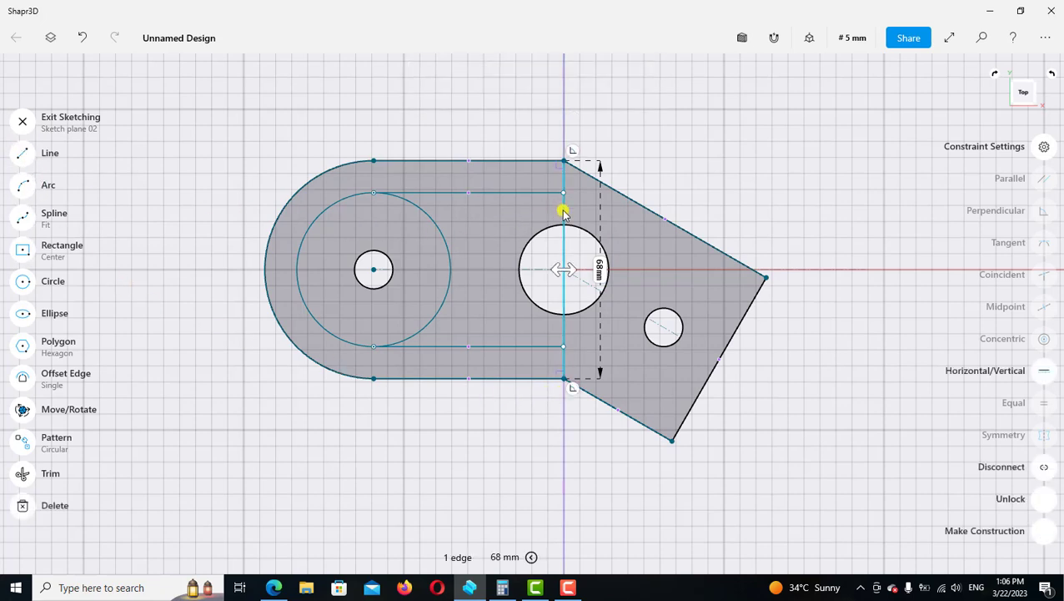
left_click(1041, 372)
- Make the right ends of the upper and lower slot lines coincident with the divider
scroll(577, 196, "up", 1)
scroll(566, 196, "up", 1)
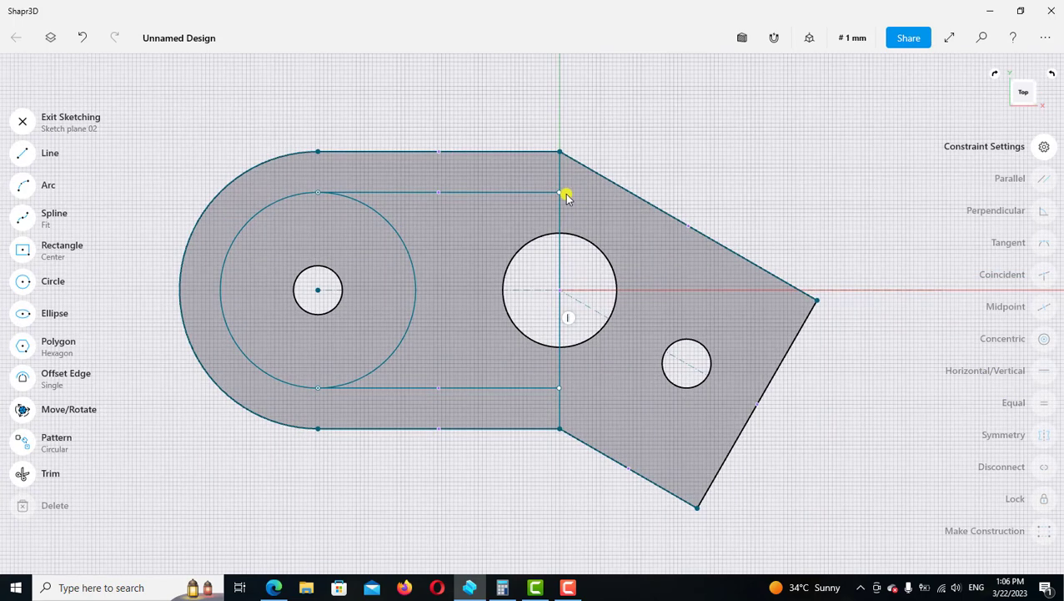
scroll(566, 196, "up", 1)
left_click(557, 198)
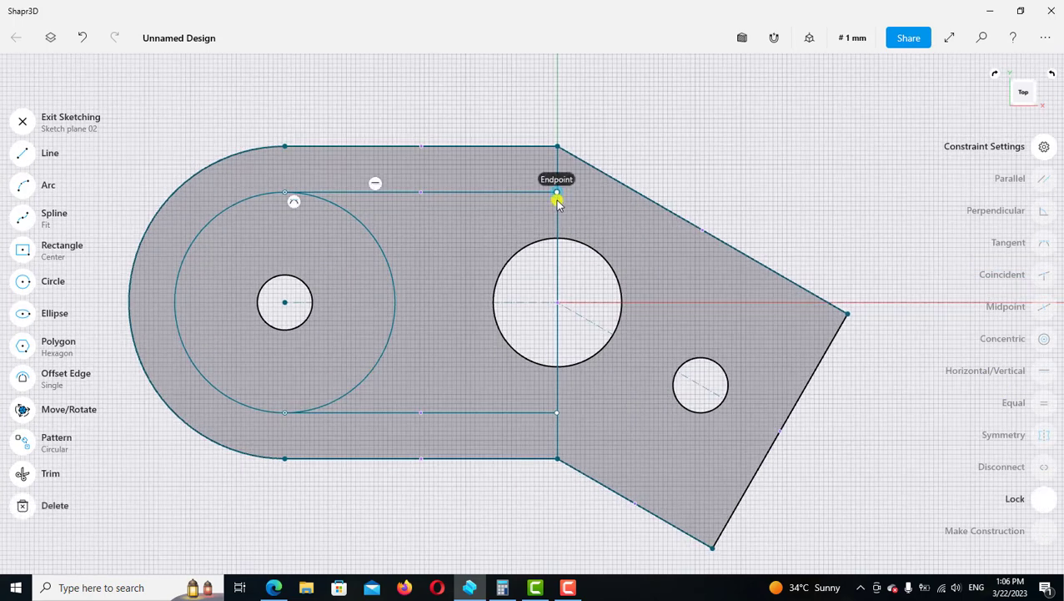
left_click(557, 218)
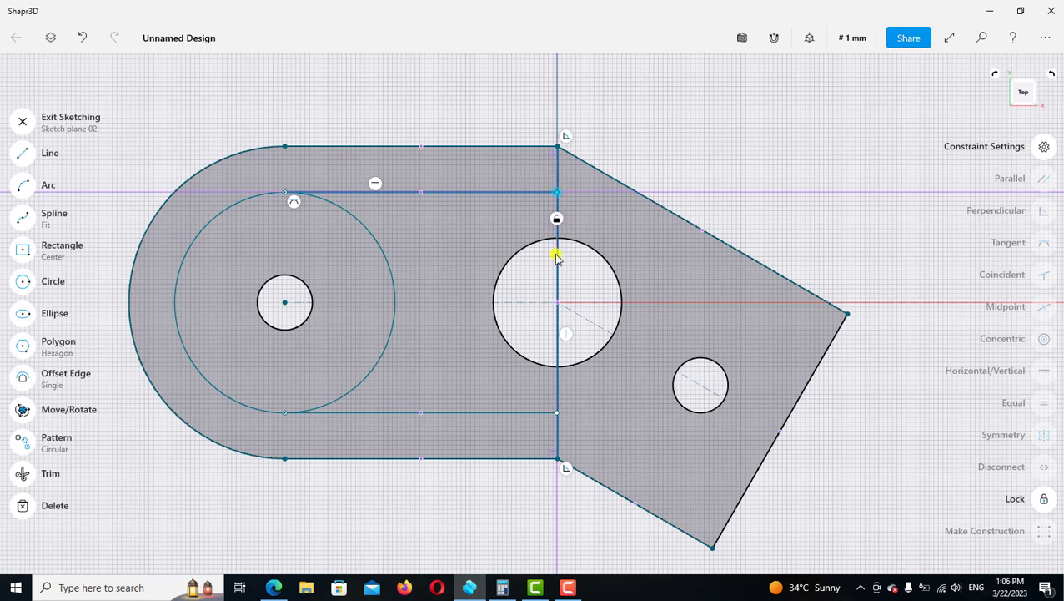
left_click(558, 259)
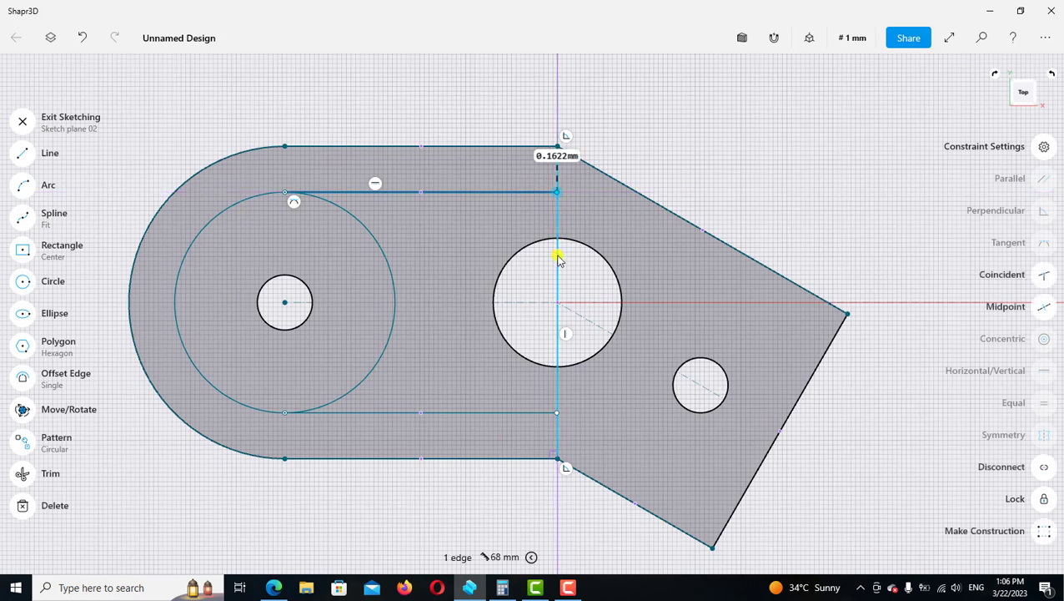
left_click(1042, 275)
scroll(594, 281, "down", 1)
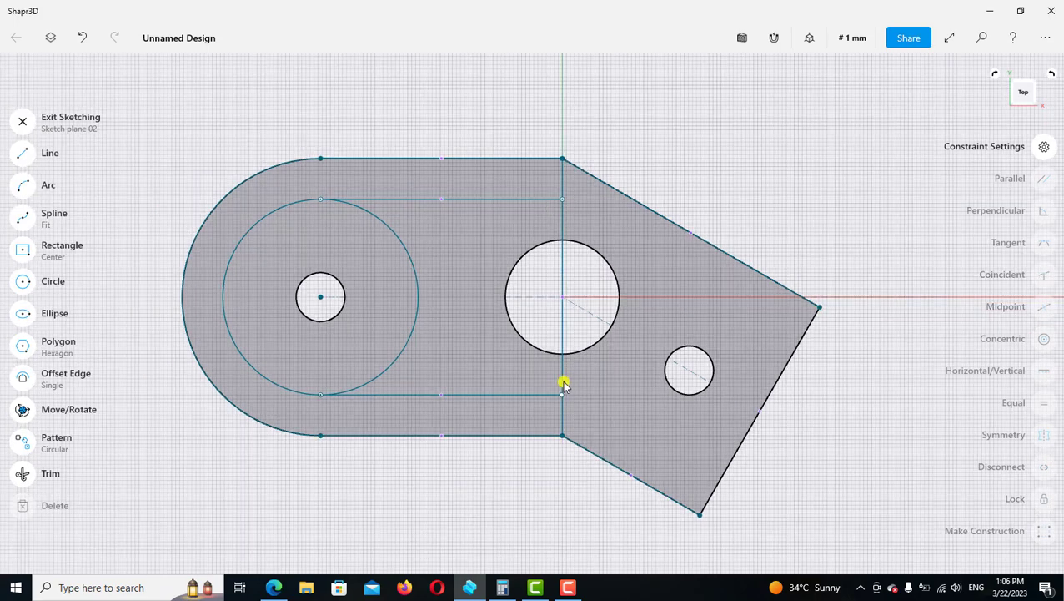
left_click(563, 386)
scroll(564, 390, "up", 2)
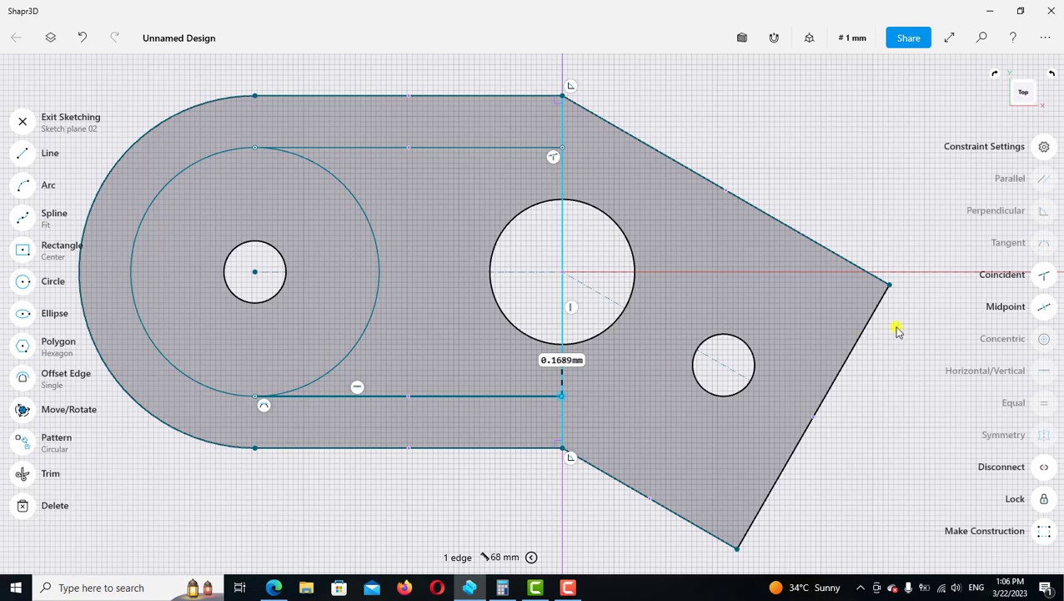
left_click(1038, 280)
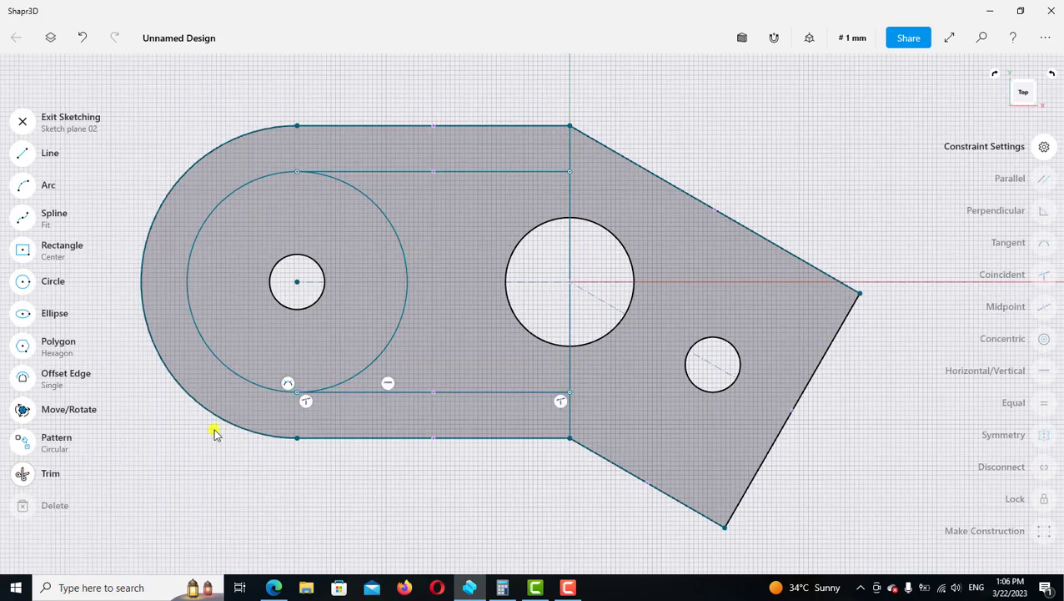
- Trim the divider inside, above and below the large hole, plus the ø48 circle's right arc
left_click(570, 325)
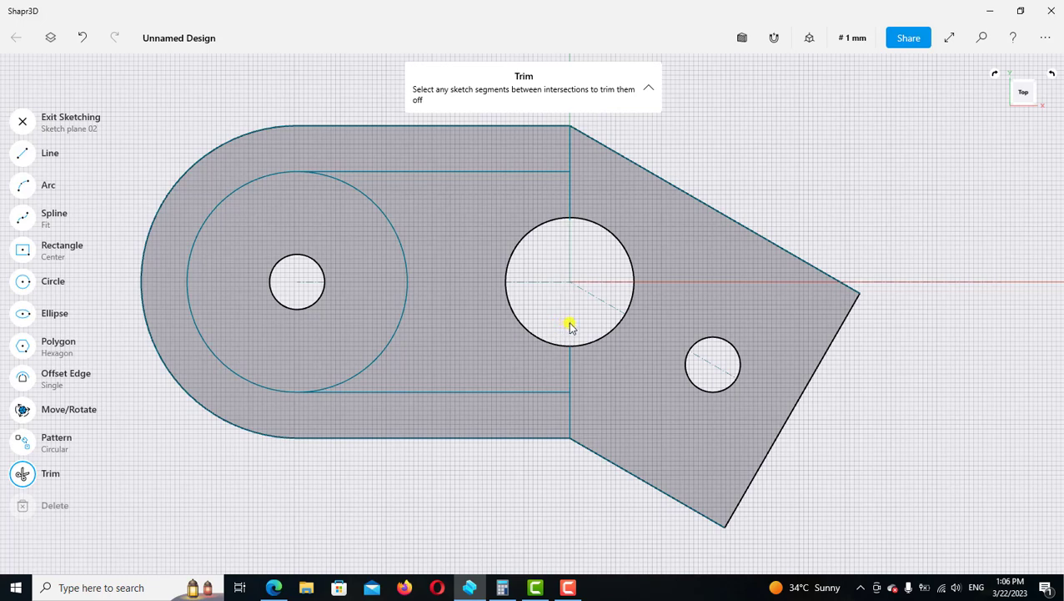
left_click(570, 207)
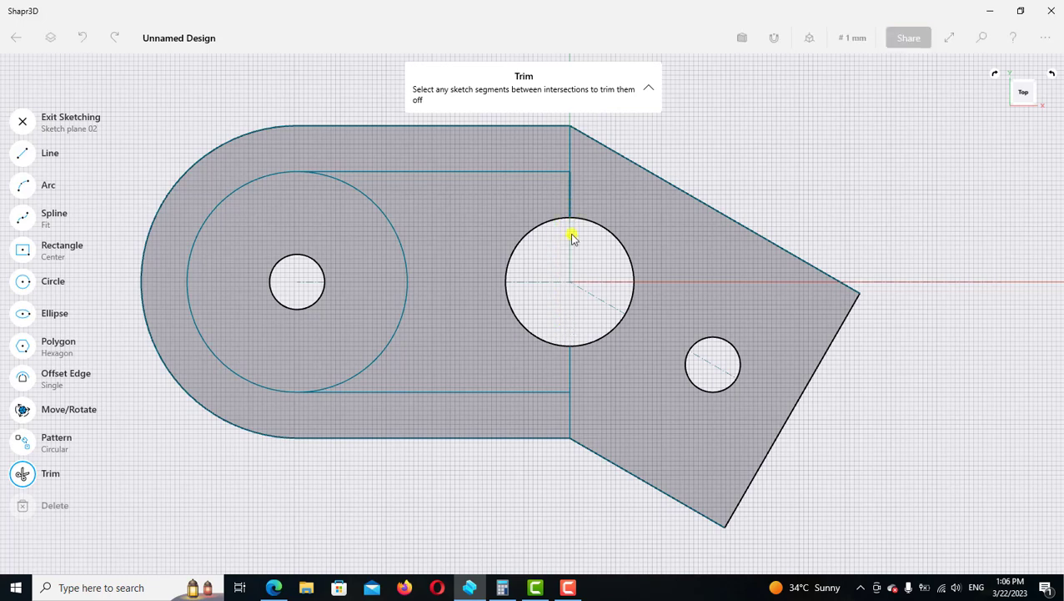
left_click(568, 377)
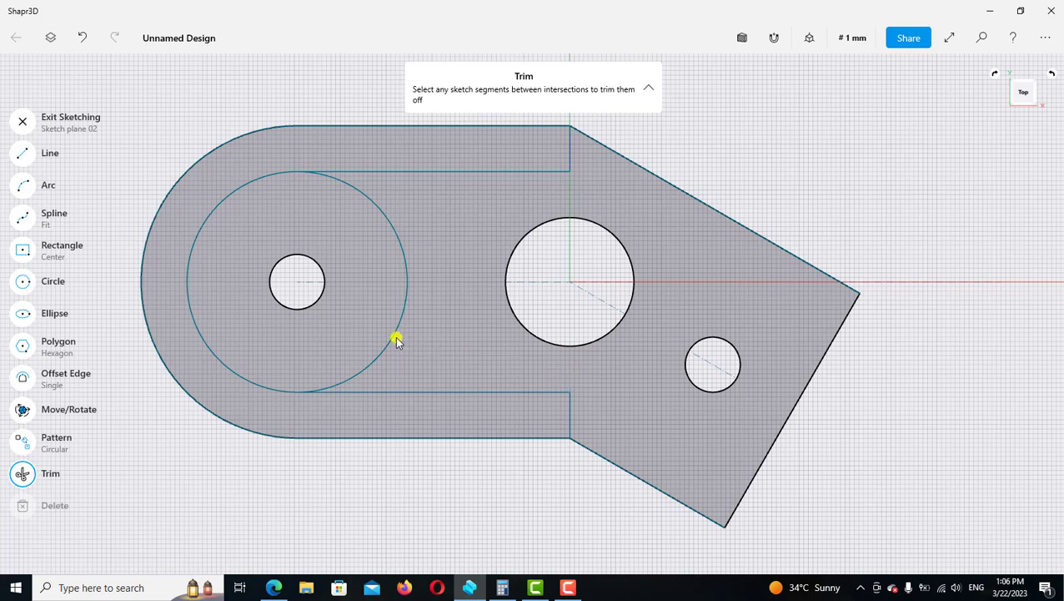
scroll(401, 340, "down", 2)
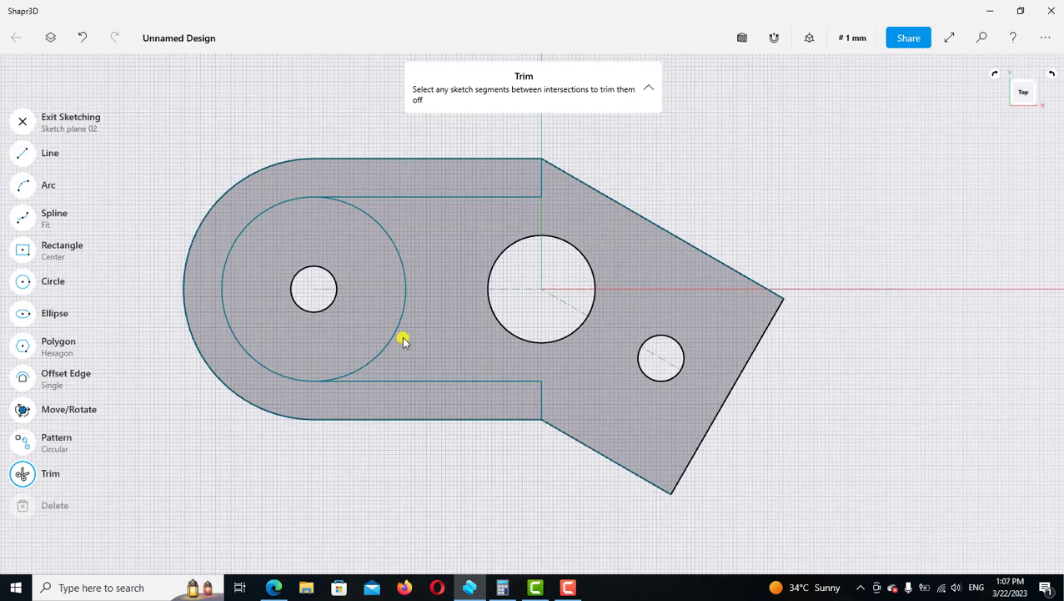
left_click(399, 340)
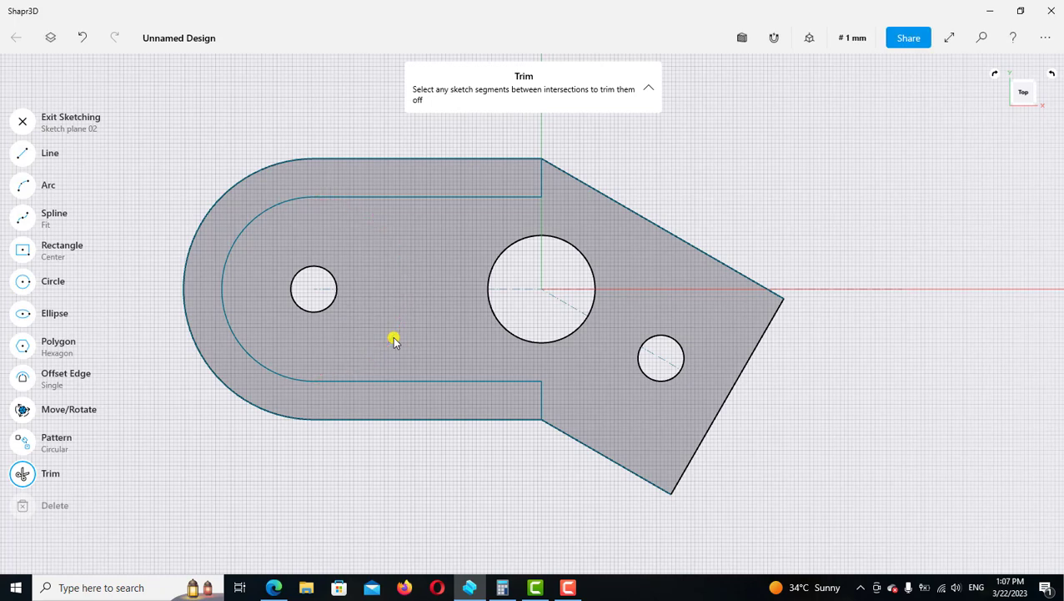
scroll(394, 340, "down", 1)
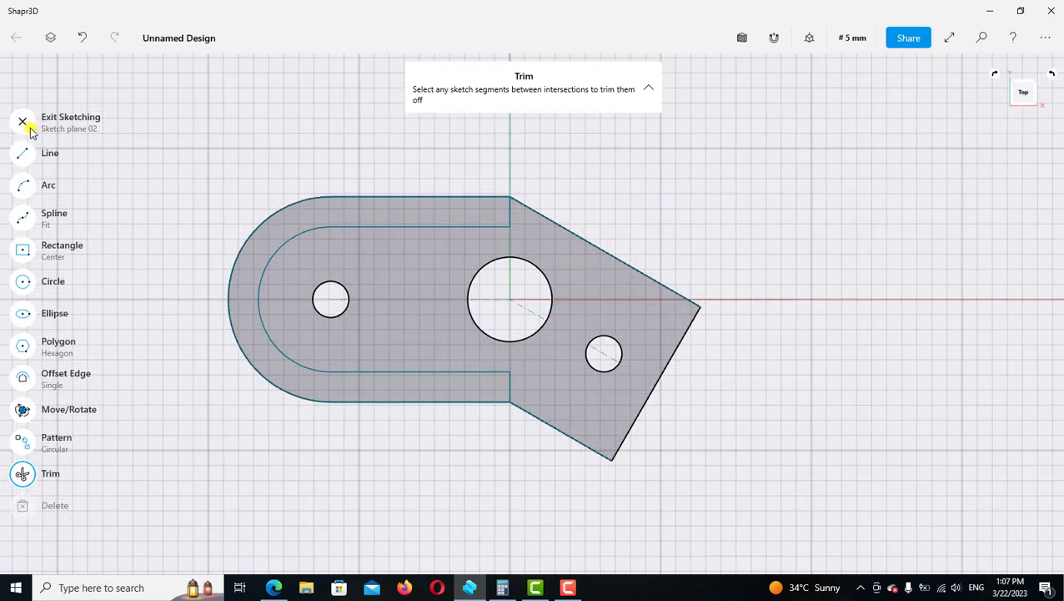
- Exit the sketch and extrude the U-shaped strip upward by a typed height into a raised wall
left_click(111, 139)
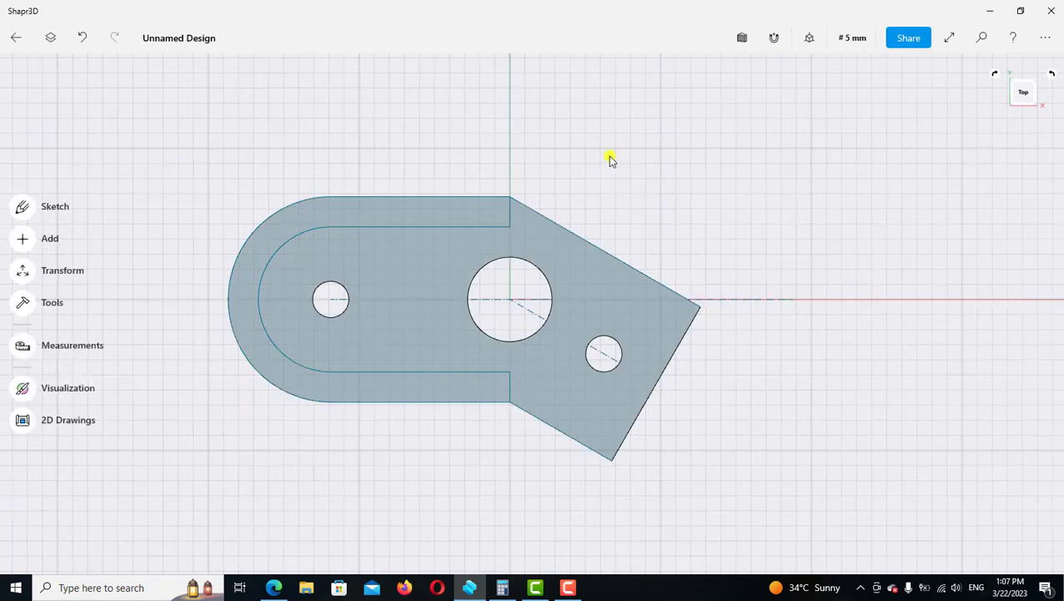
left_click(809, 38)
left_click(785, 103)
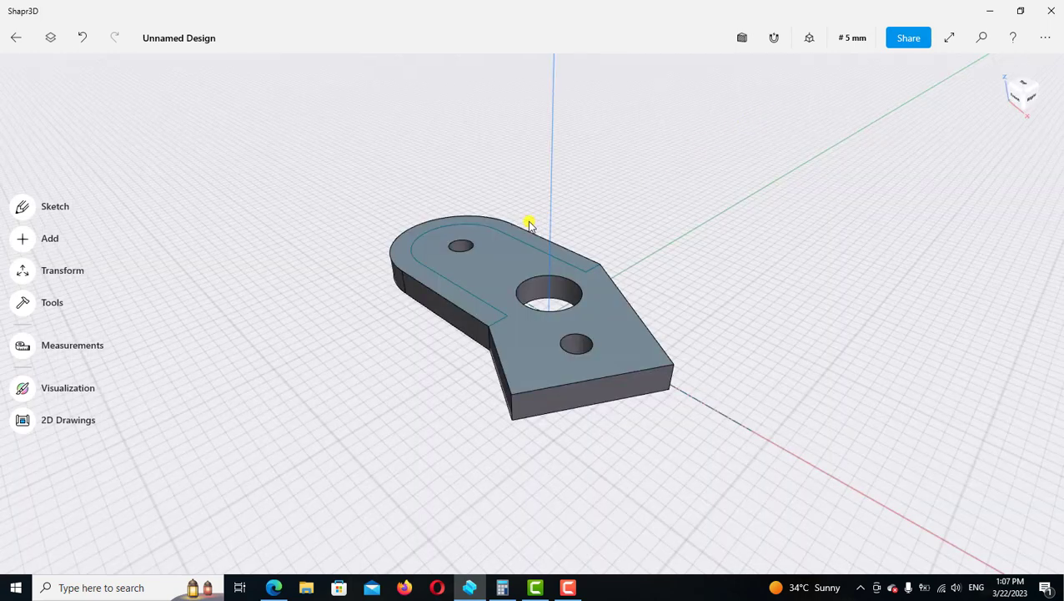
scroll(529, 225, "up", 3)
left_click(424, 356)
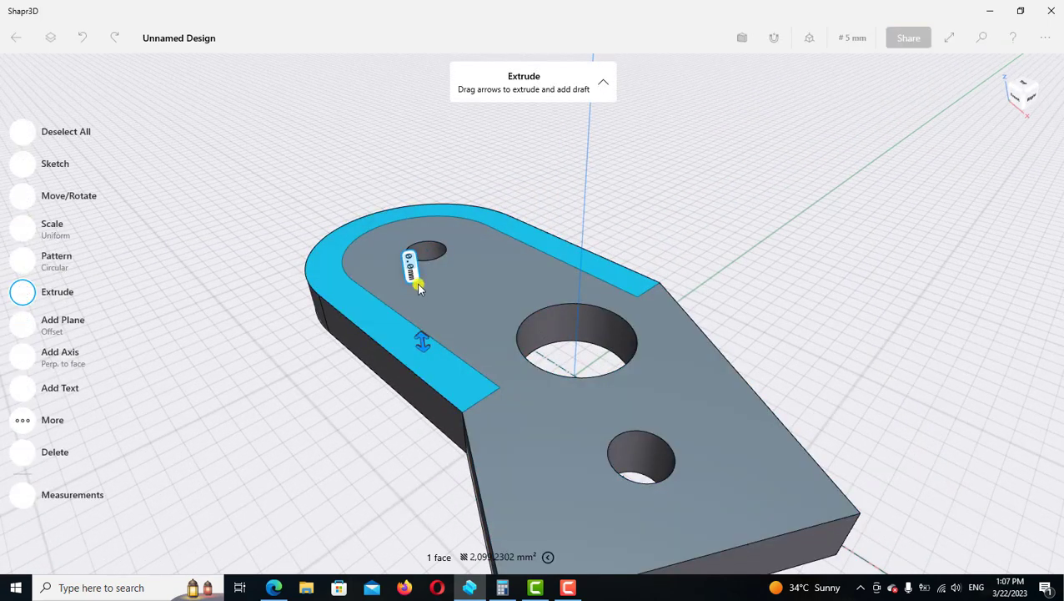
left_click_drag(419, 287, 419, 330)
left_click(417, 313)
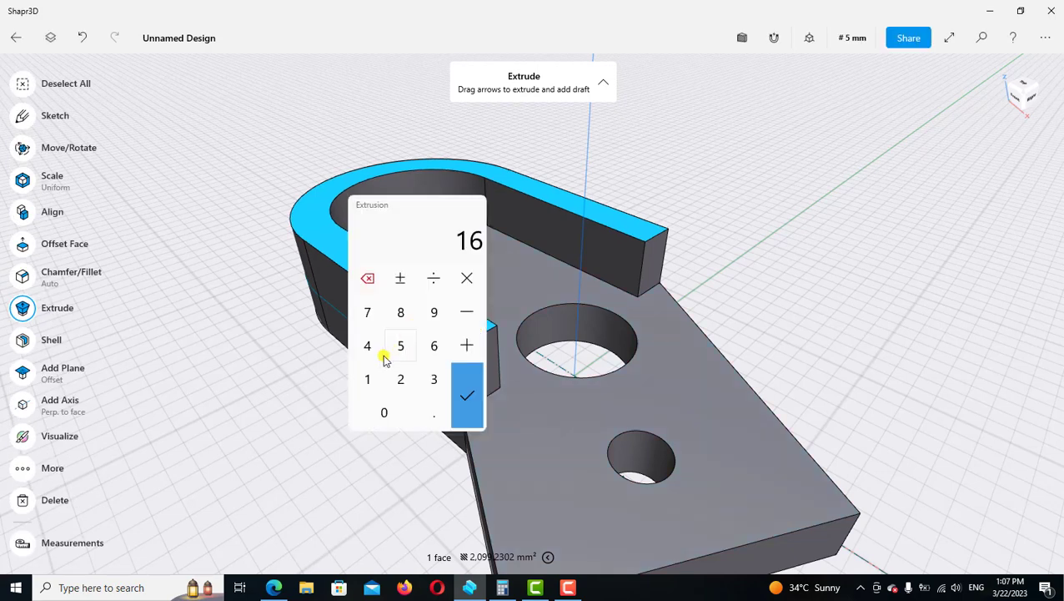
left_click(367, 377)
left_click(367, 345)
left_click(467, 394)
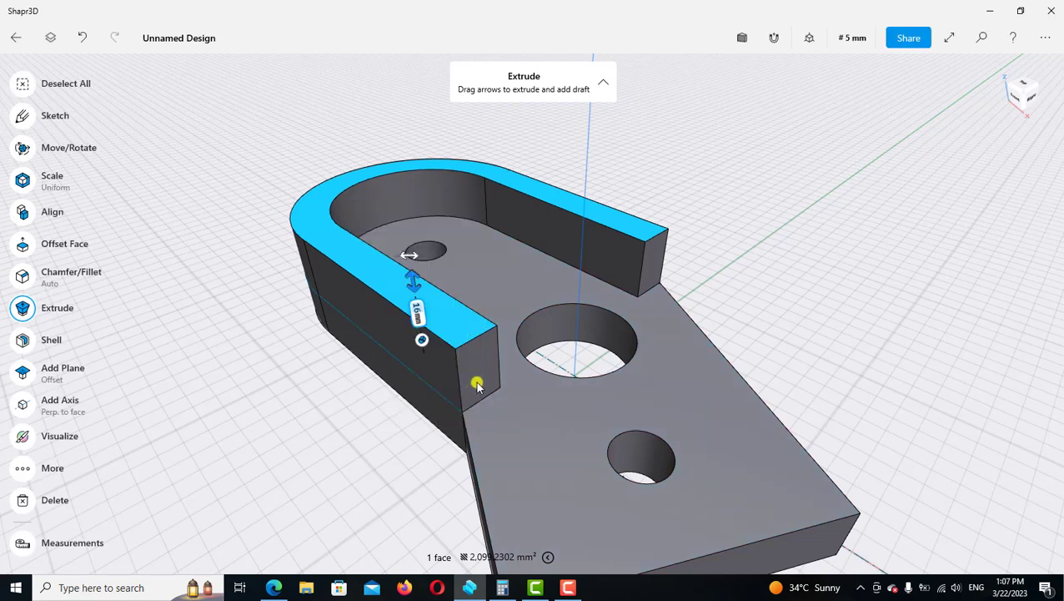
left_click(810, 289)
right_click_drag(810, 289, 795, 259)
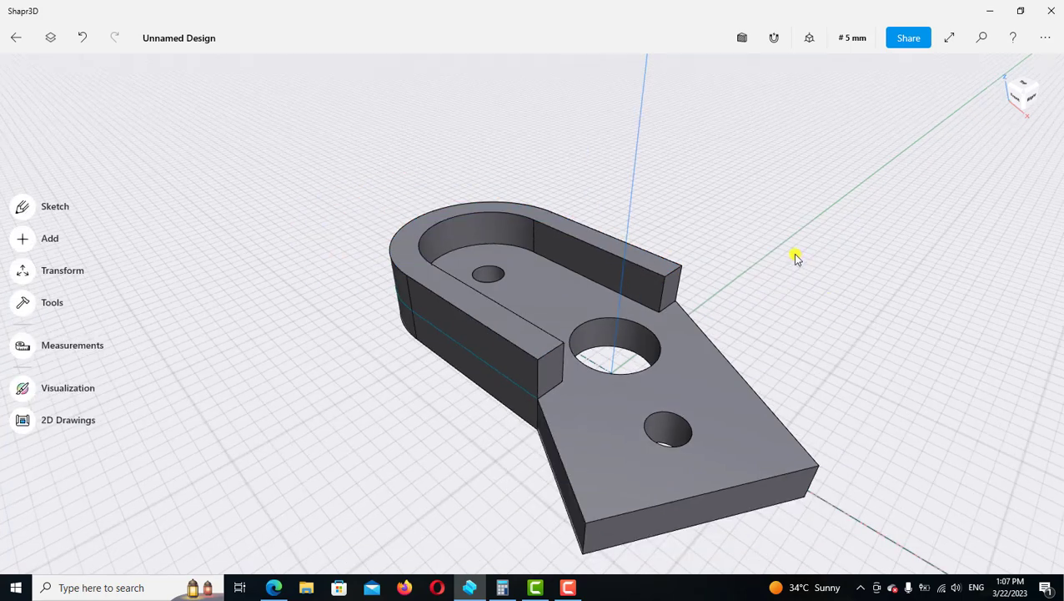
right_click_drag(482, 427, 488, 427)
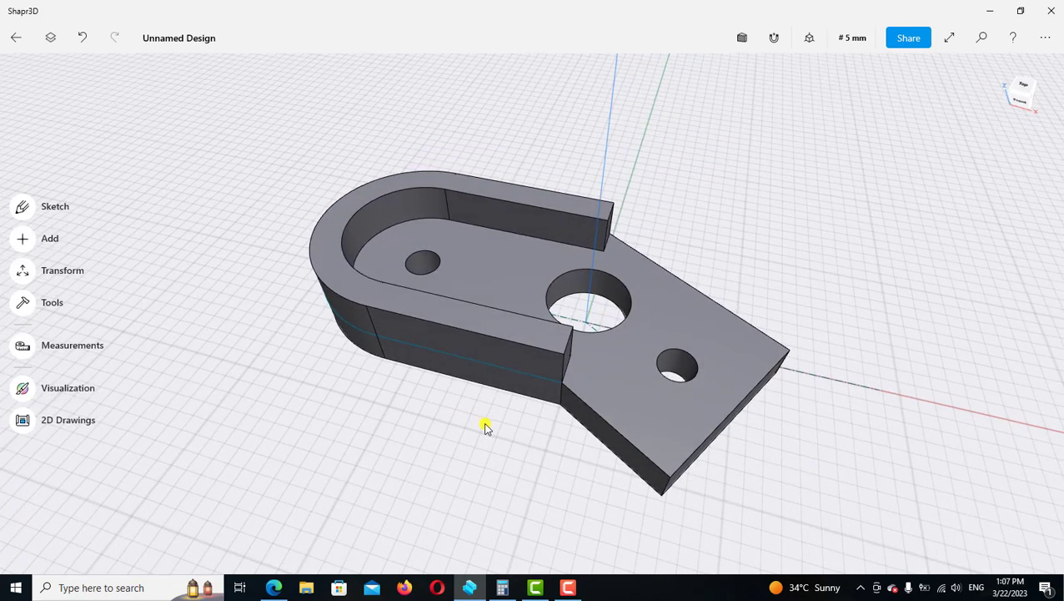
scroll(473, 427, "down", 1)
left_click(273, 588)
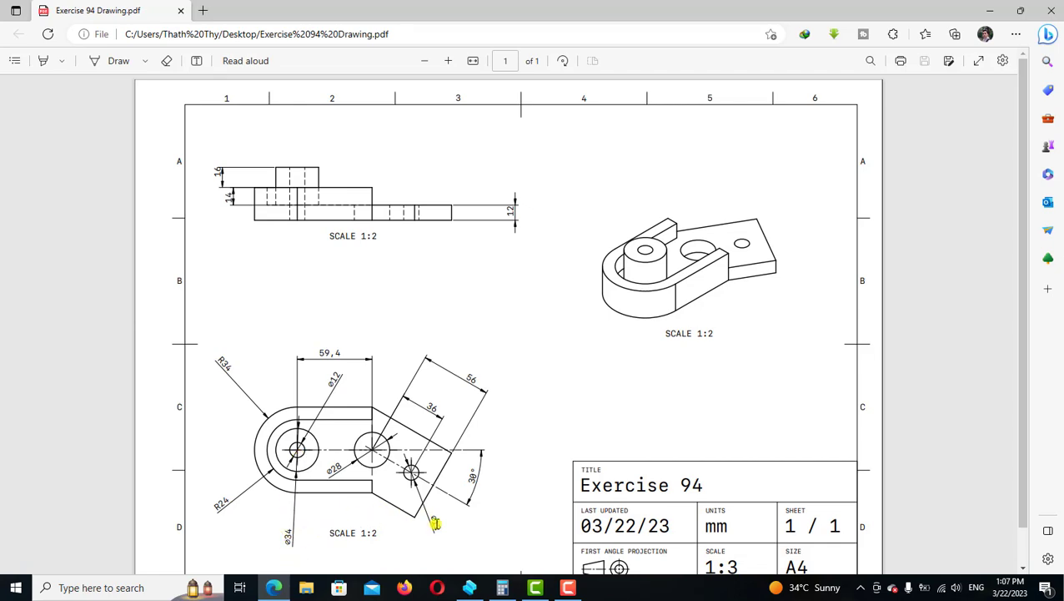
left_click(470, 587)
scroll(489, 300, "up", 1)
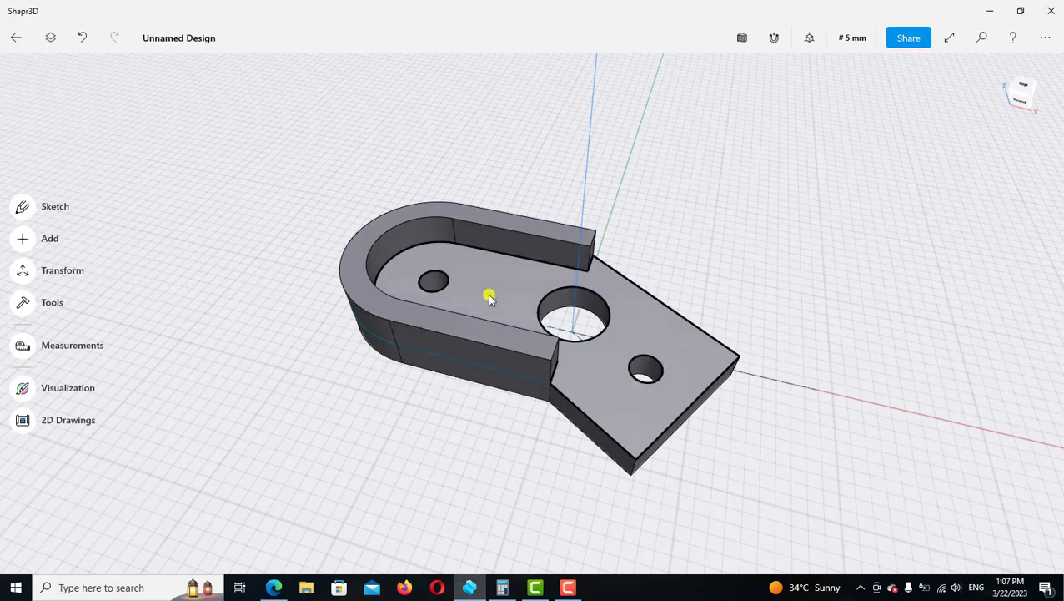
- On the top face, sketch a 34 mm circle centred on the small hole, then exit sketching
double_click(489, 299)
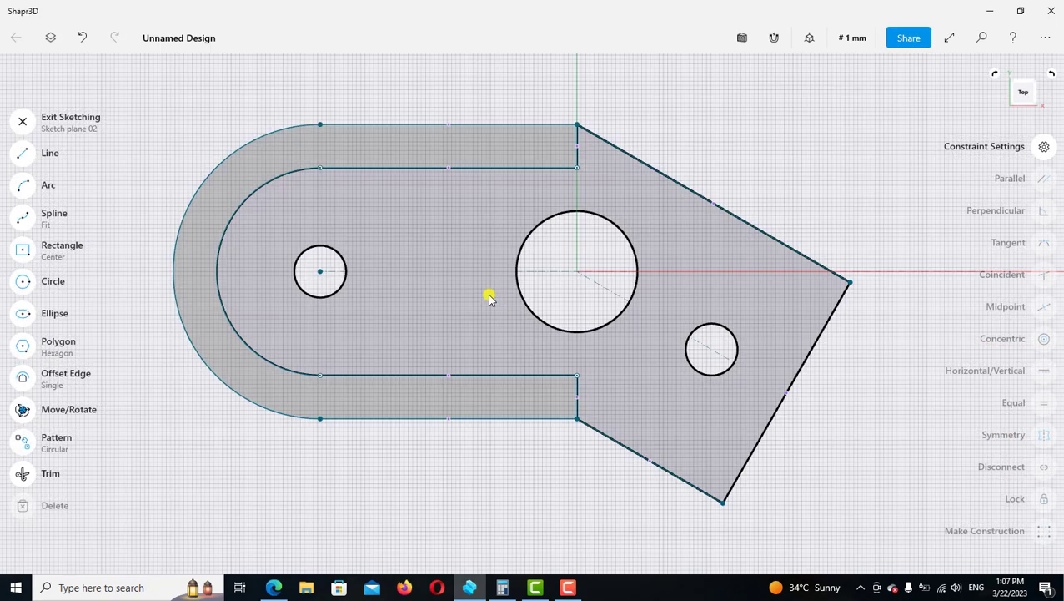
scroll(489, 299, "down", 2)
scroll(449, 266, "down", 2)
middle_click_drag(428, 250, 477, 261)
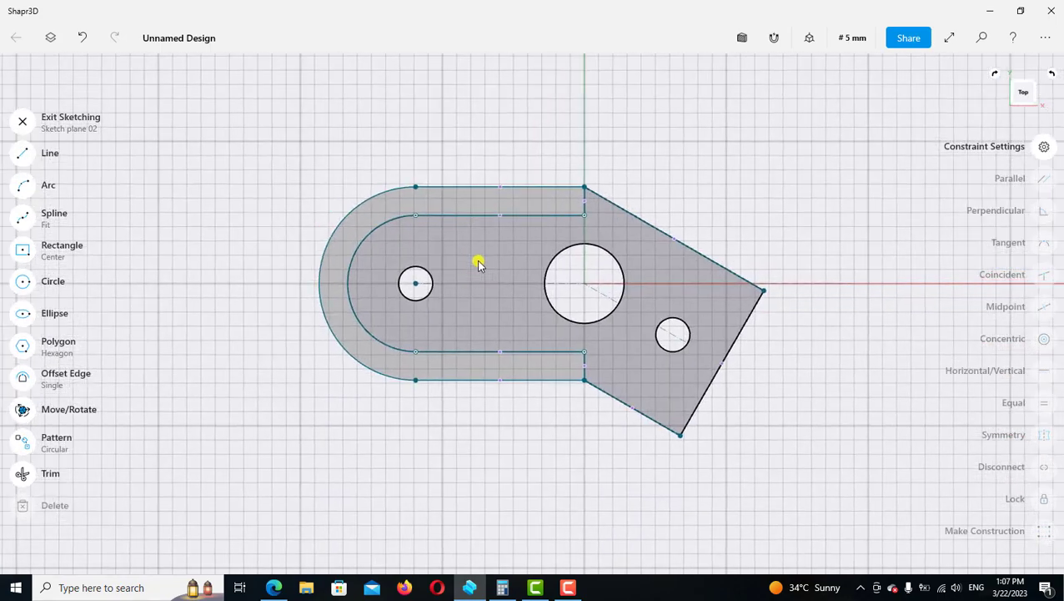
left_click(22, 282)
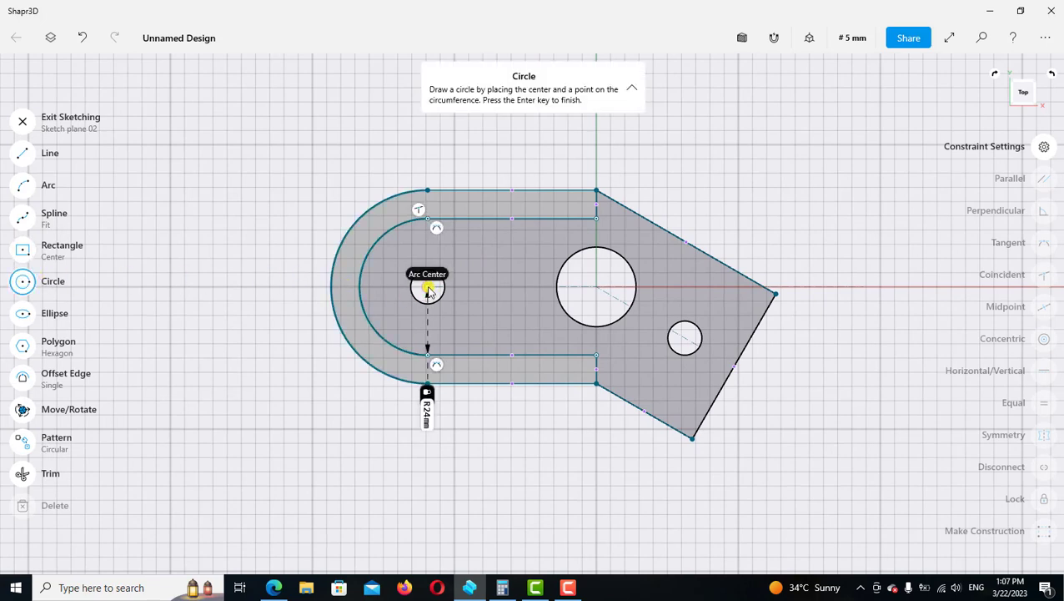
left_click(427, 288)
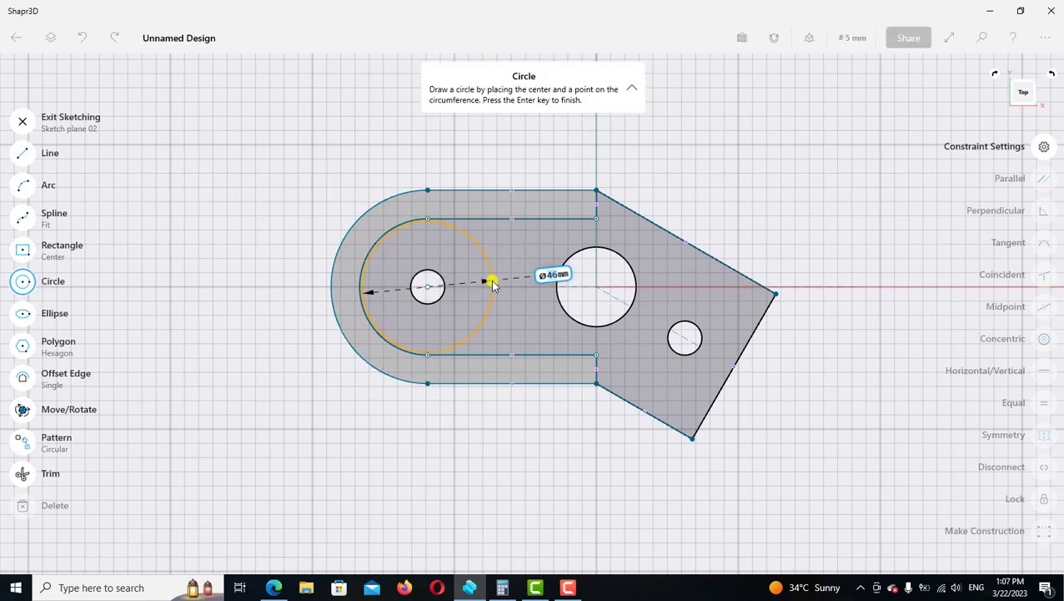
type("34")
key("Return")
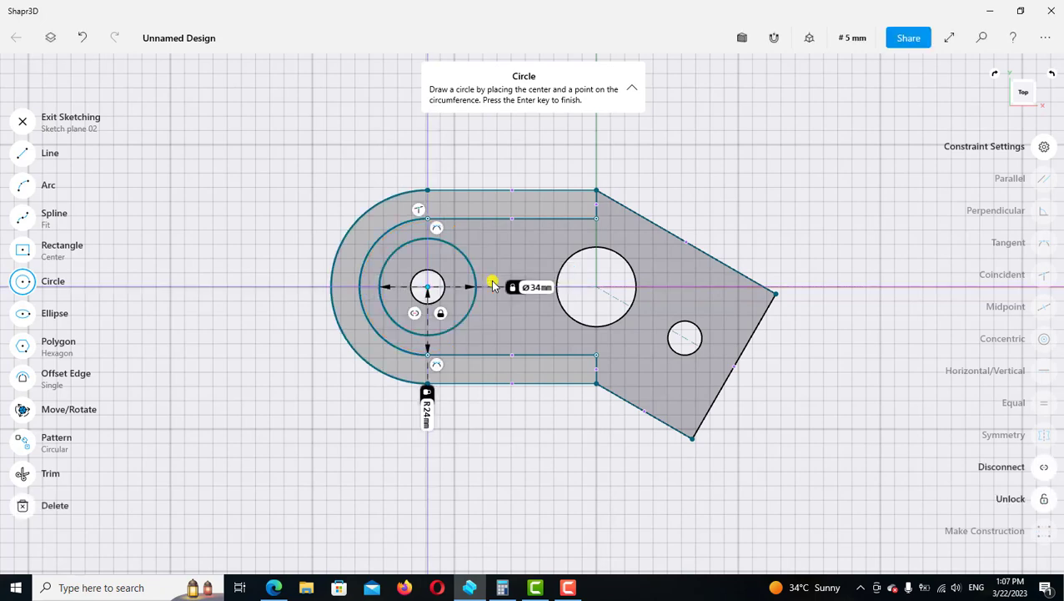
key("Escape")
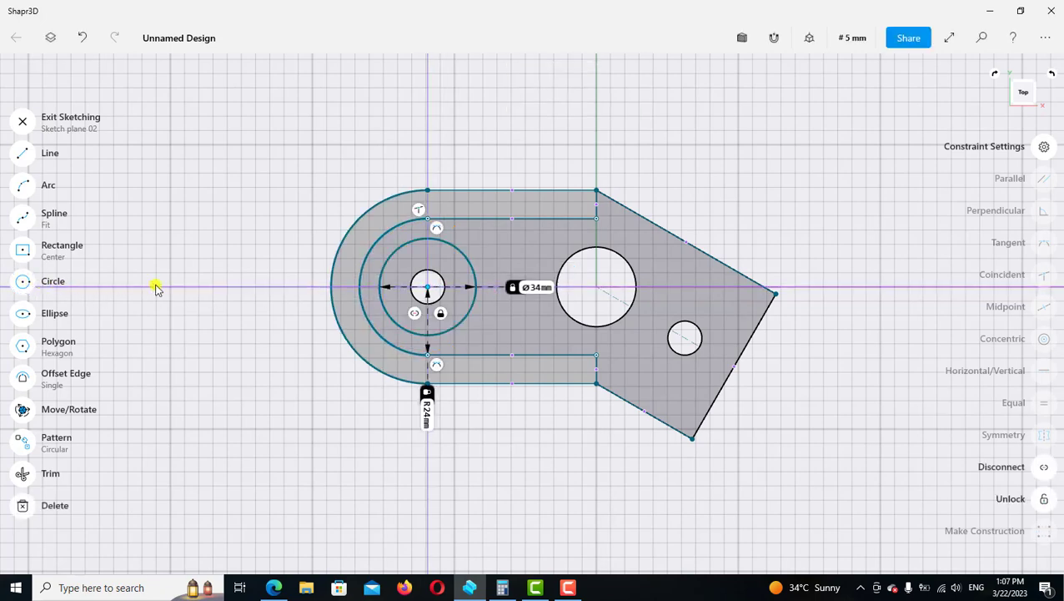
left_click(23, 121)
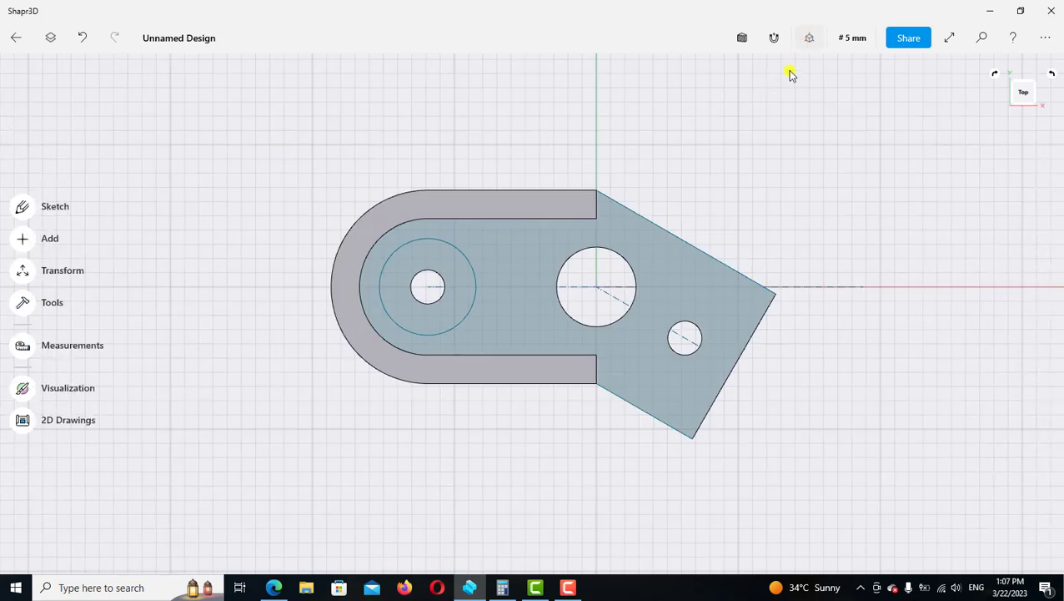
- In the default 3D view, select the ring face around the small hole and pull it upward
left_click(770, 105)
scroll(496, 226, "up", 2)
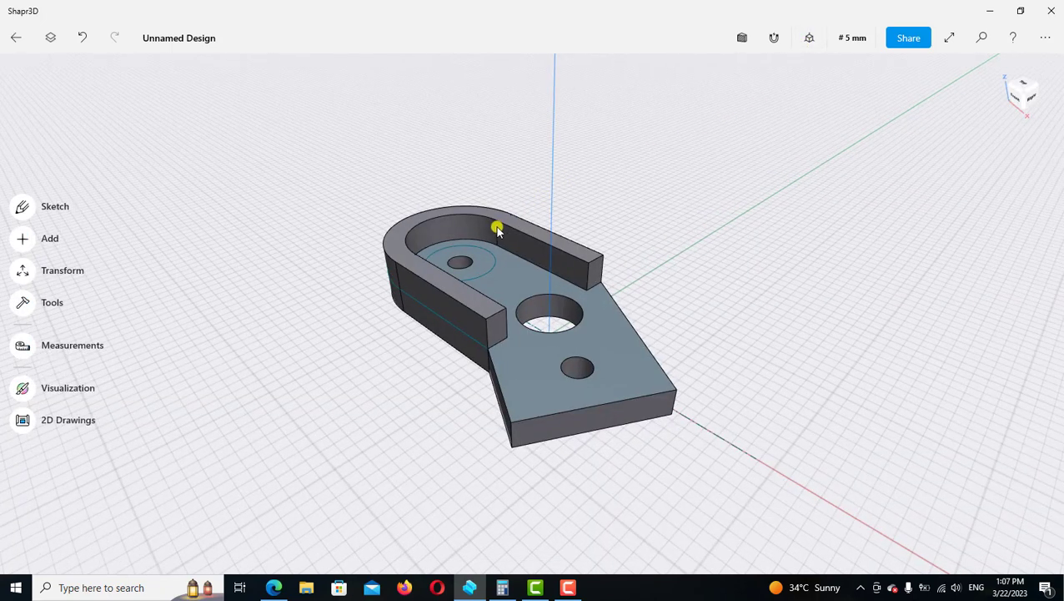
scroll(473, 273, "up", 2)
scroll(473, 282, "up", 3)
left_click(473, 284)
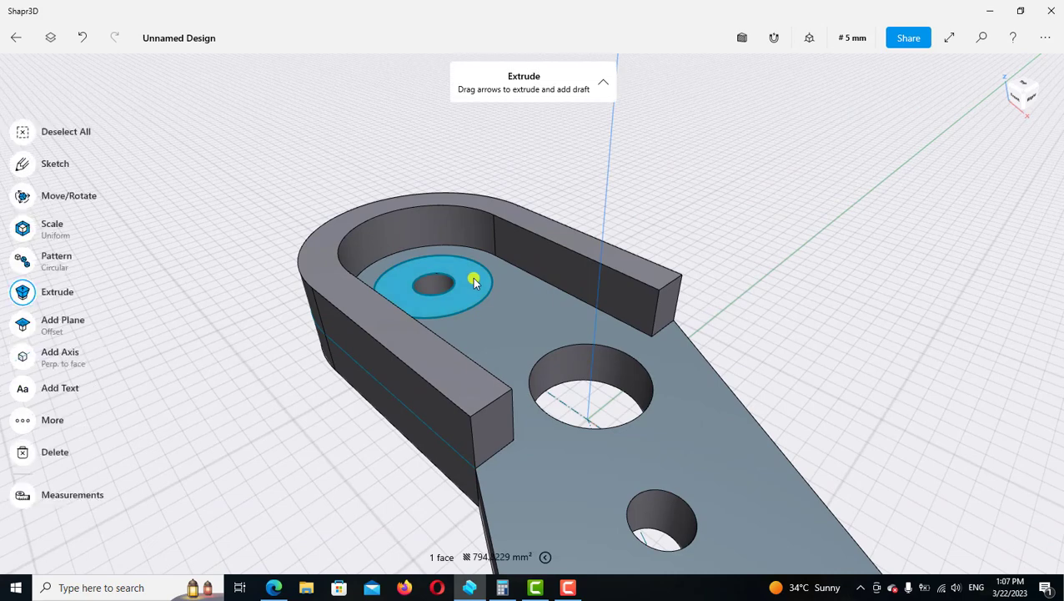
left_click_drag(473, 276, 469, 222)
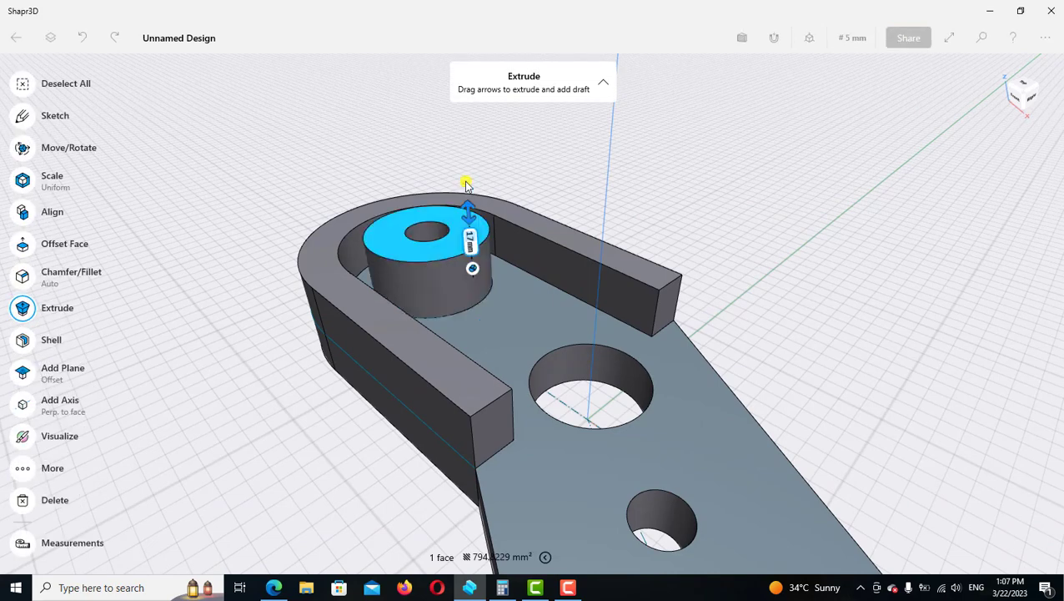
- Set the boss extrusion height to 30 mm by entering 14+16
left_click(468, 222)
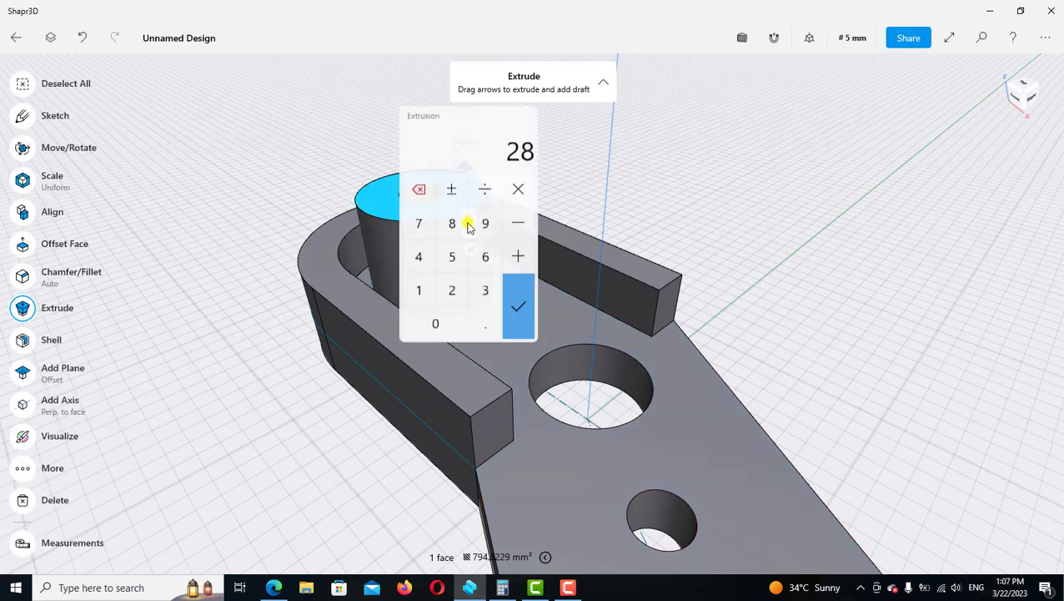
left_click(420, 286)
left_click(419, 254)
left_click(518, 254)
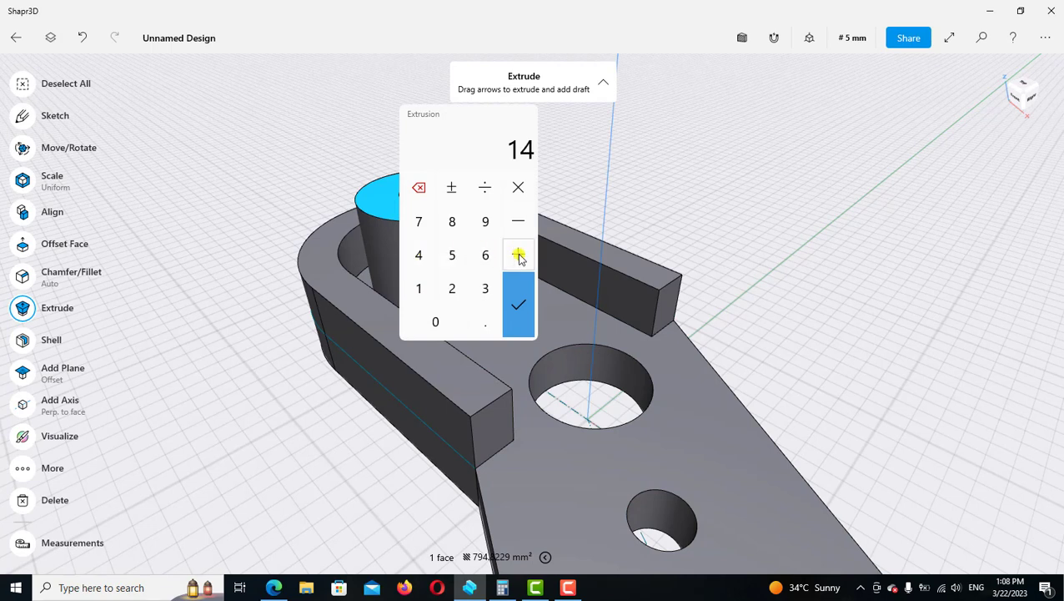
left_click(419, 288)
left_click(486, 254)
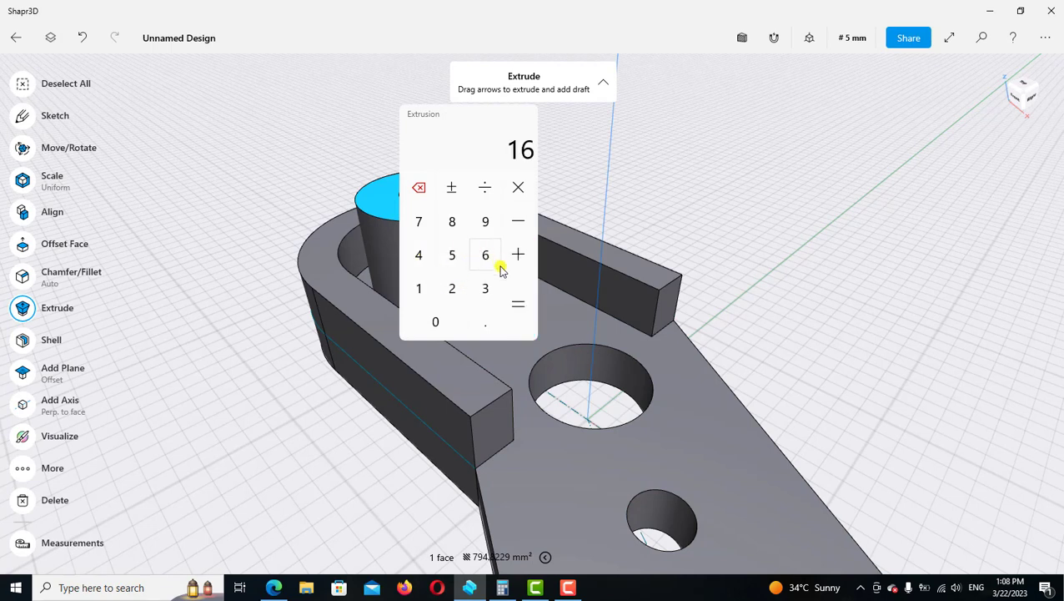
left_click(519, 307)
left_click(519, 307)
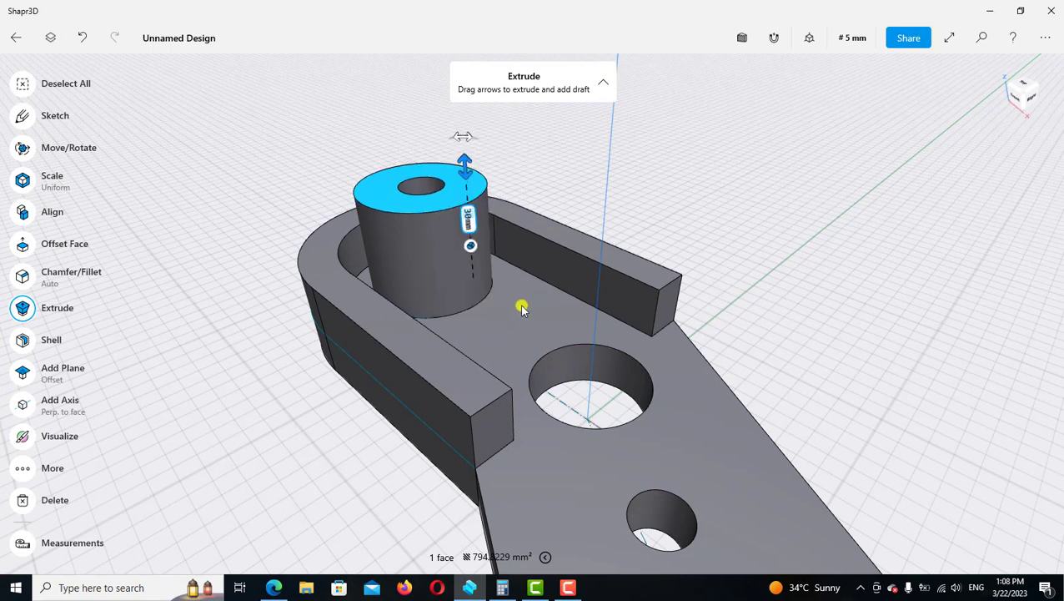
- Check the boss against the Exercise 94 drawing, then finish the extrude and recentre the part
scroll(528, 275, "down", 5)
scroll(389, 338, "right", 3)
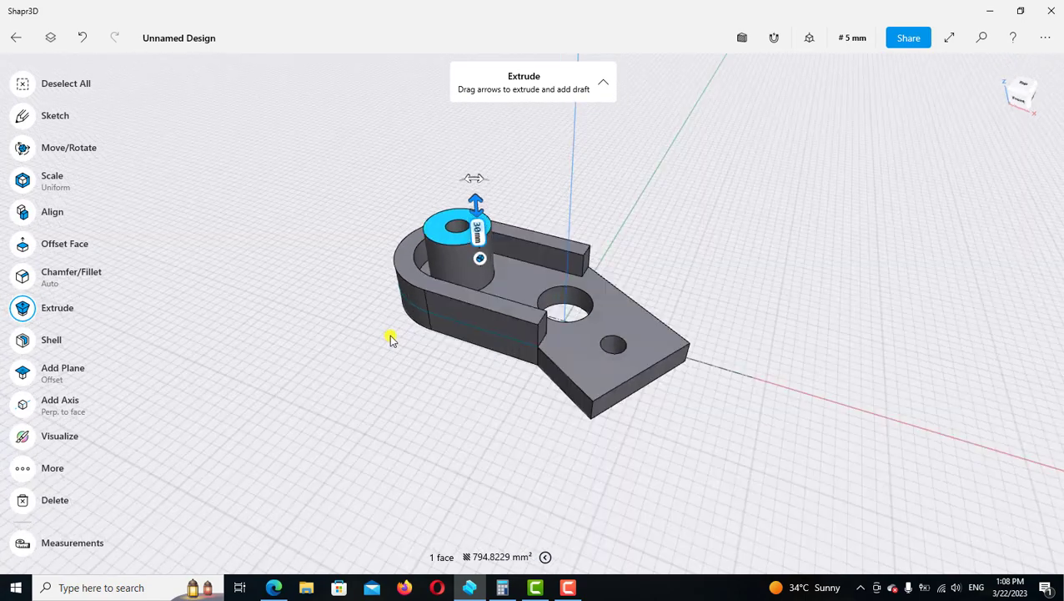
scroll(389, 340, "right", 3)
left_click(274, 587)
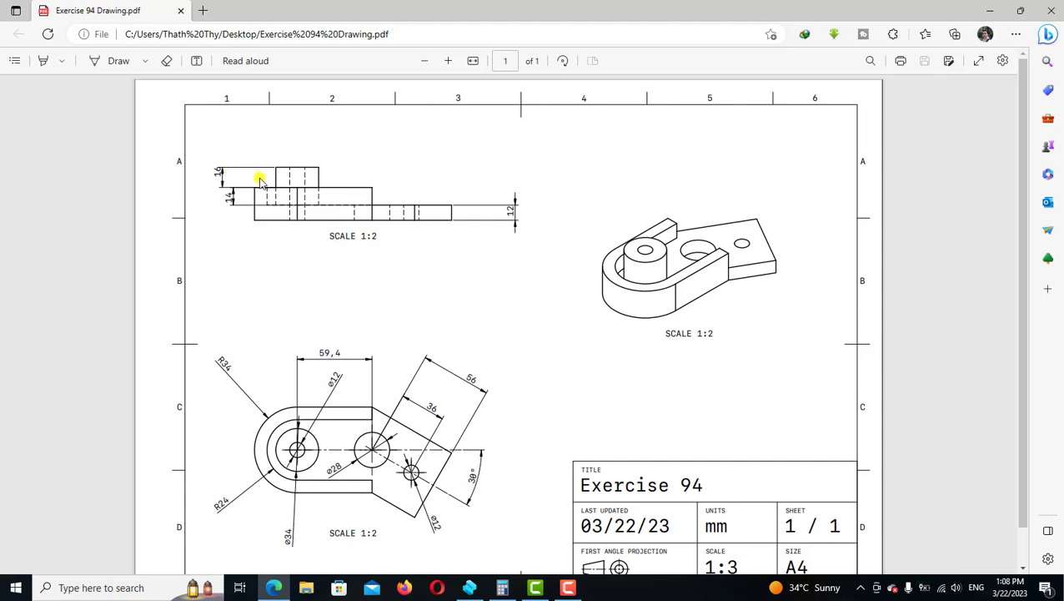
left_click(470, 587)
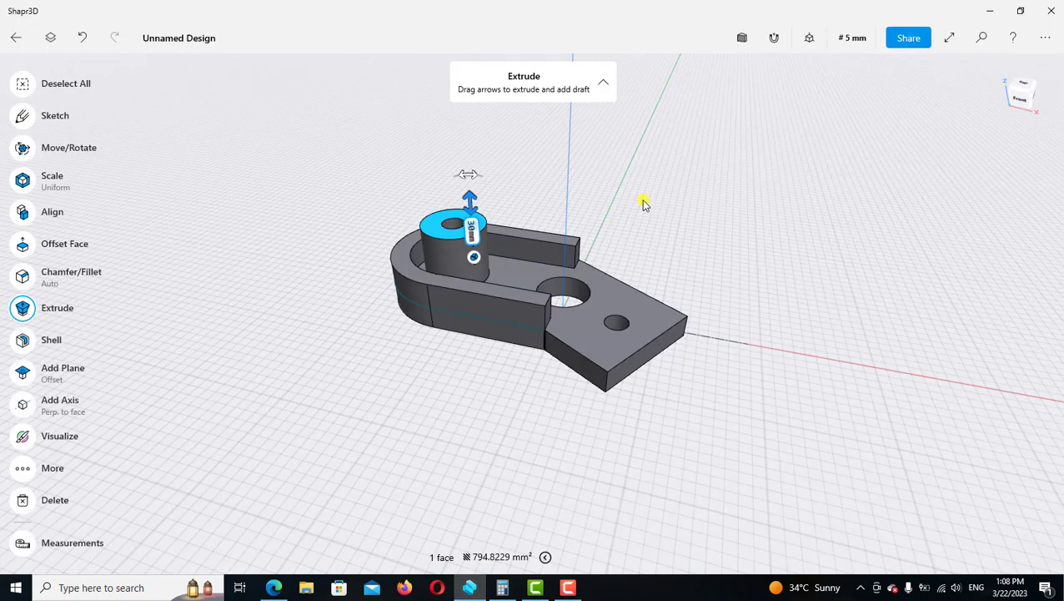
key("Escape")
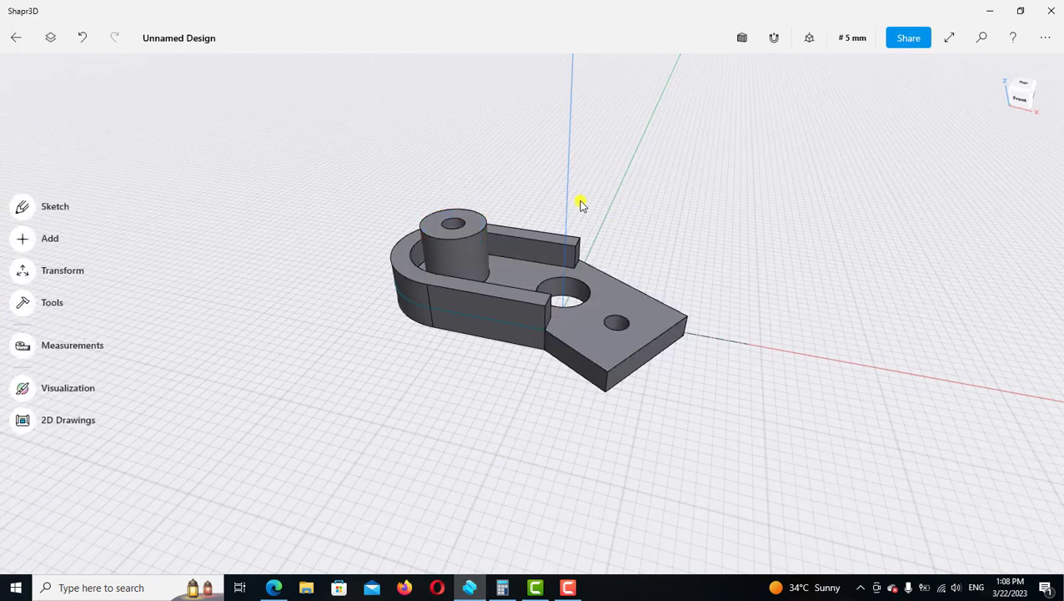
middle_click_drag(580, 205, 499, 197)
- Give Body 01 the red appearance colour (#DE3737) in Visualize
left_click(50, 39)
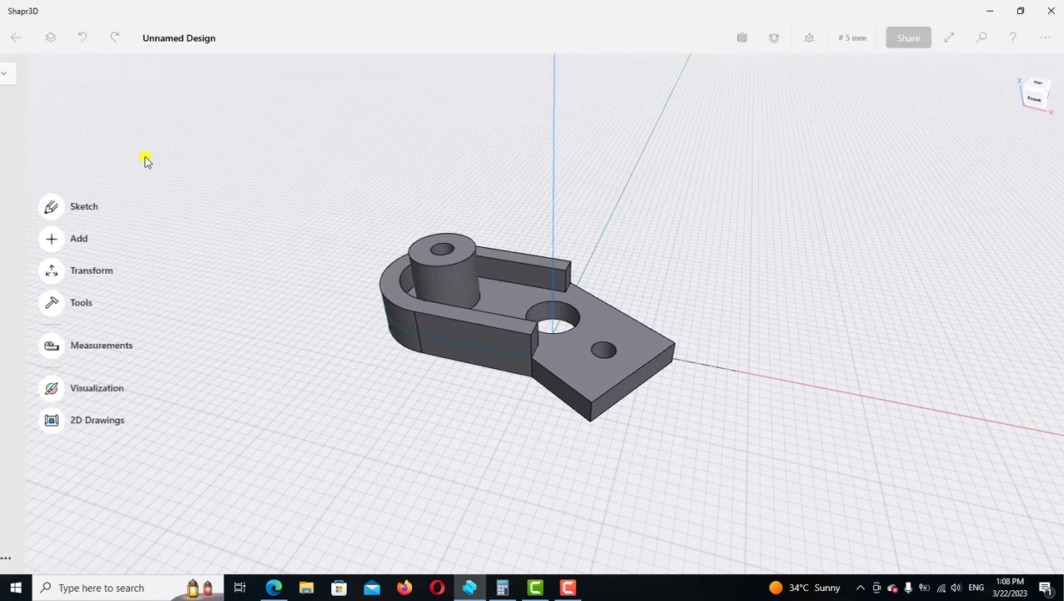
left_click(109, 149)
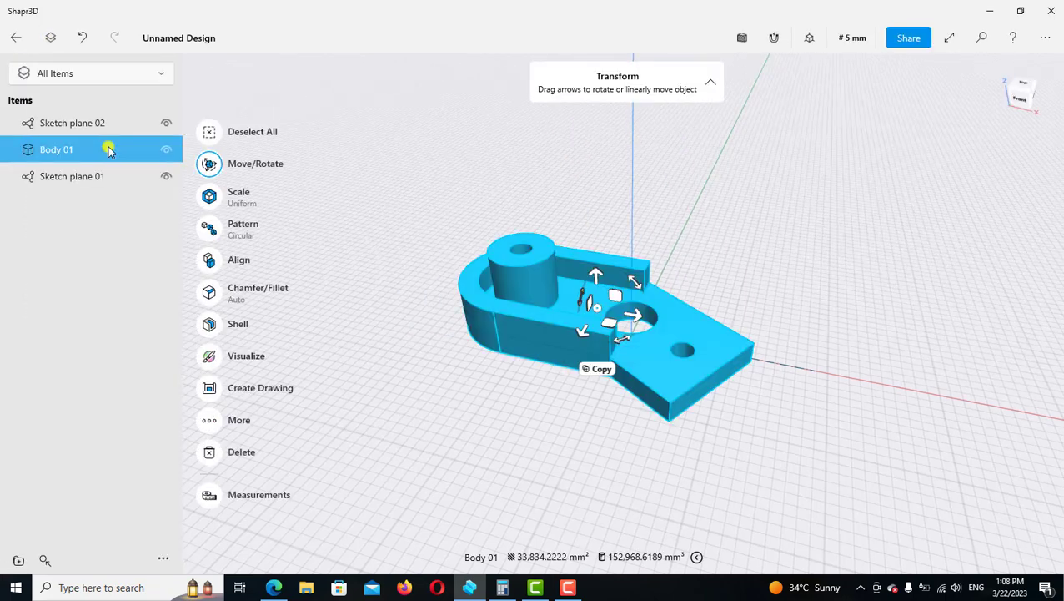
left_click(210, 357)
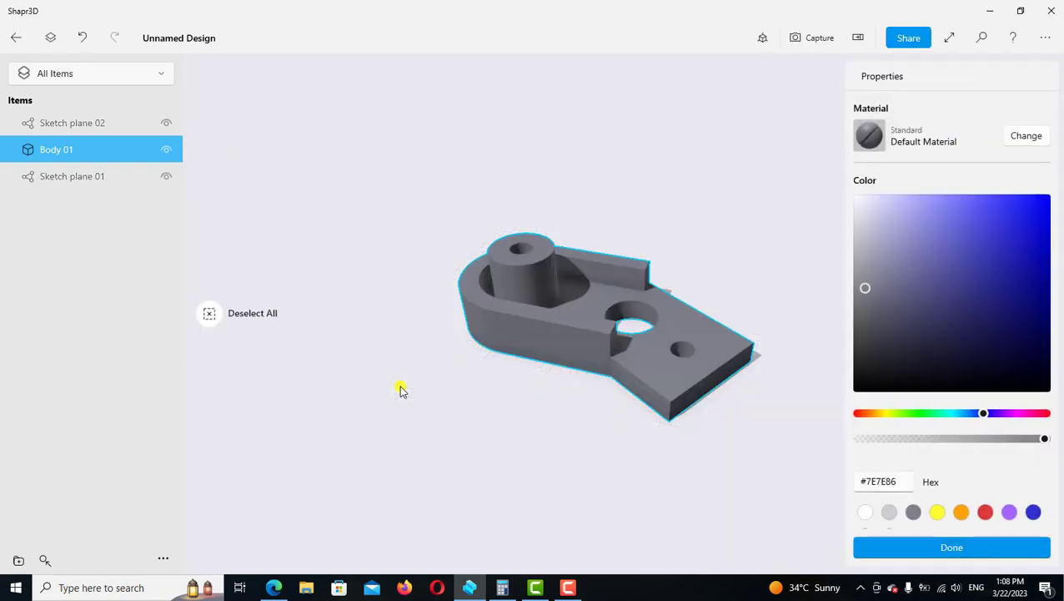
scroll(887, 454, "down", 1)
scroll(887, 455, "down", 2)
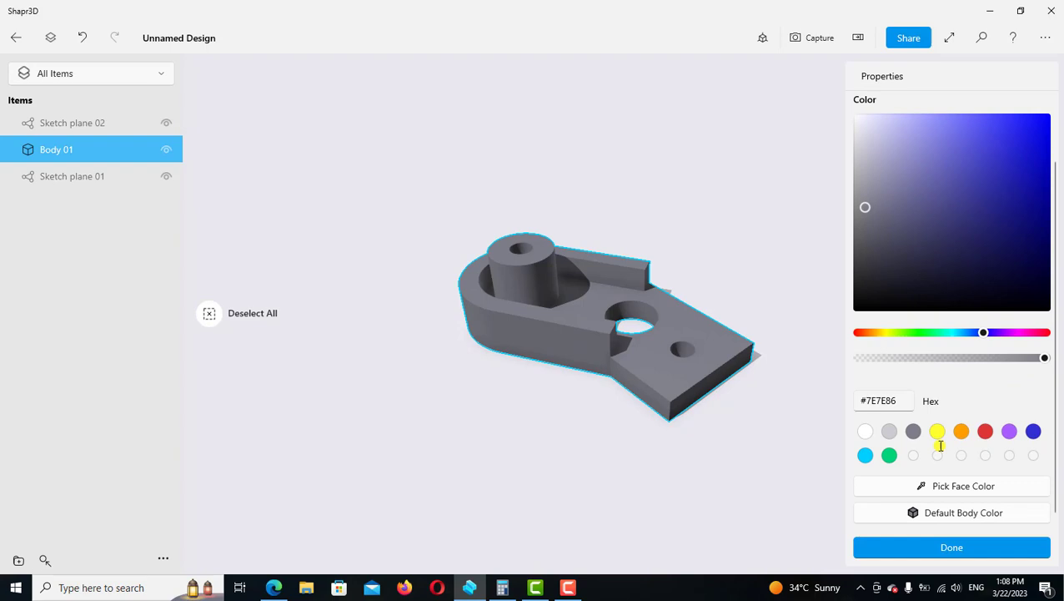
left_click(986, 432)
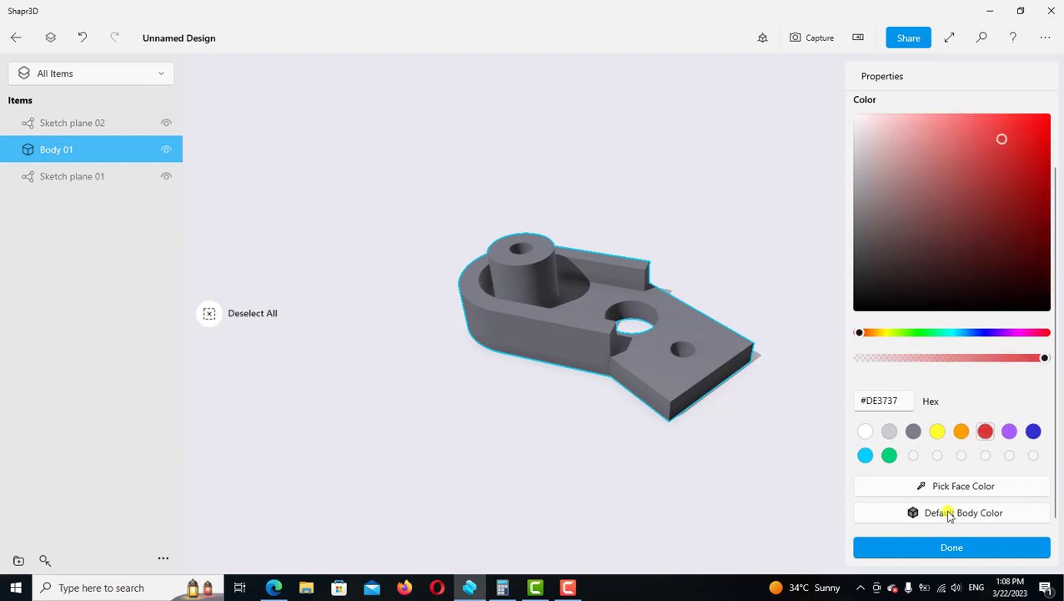
left_click(549, 501)
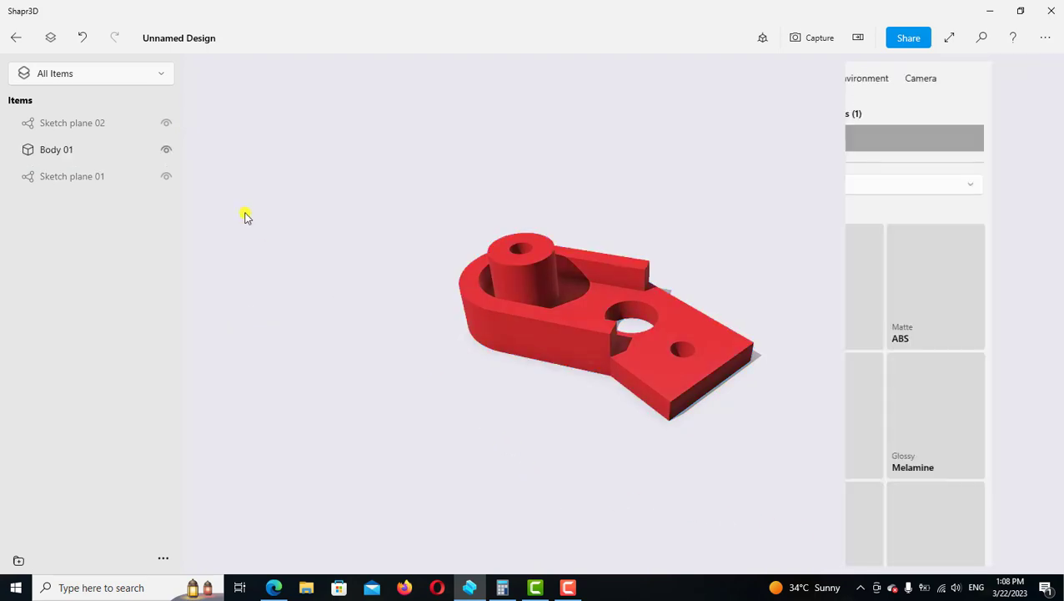
left_click(19, 40)
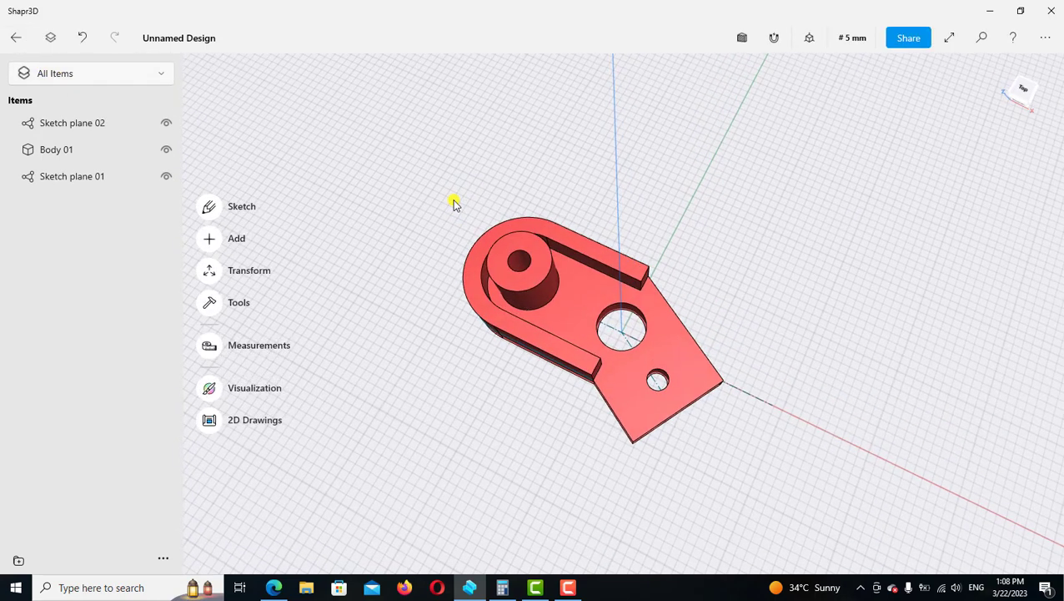
- Select the boss hole, large hole and small hole faces and colour them cyan (#00CEFF)
scroll(542, 269, "up", 2)
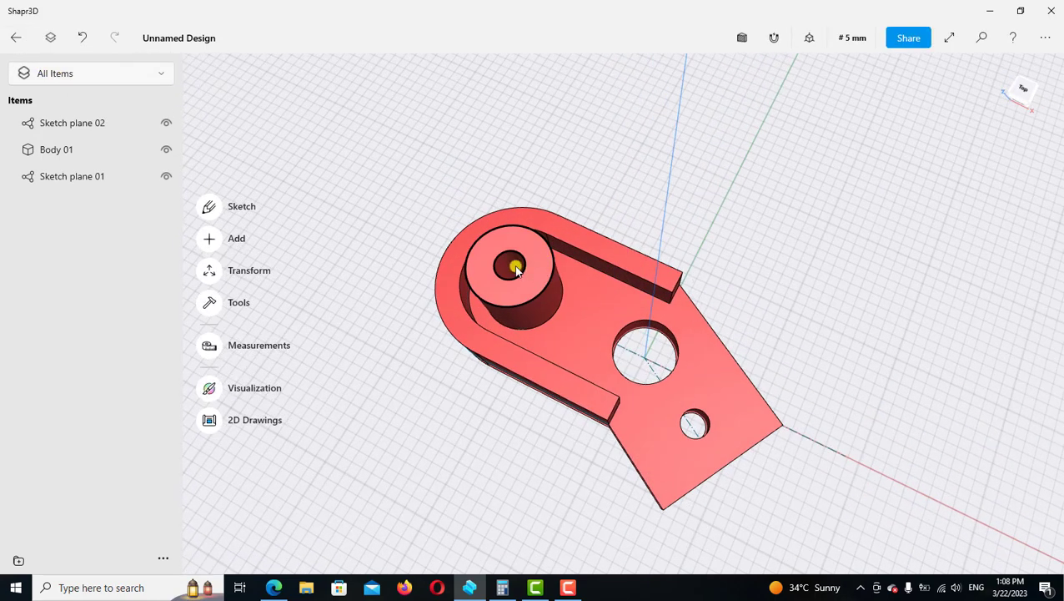
left_click(512, 270)
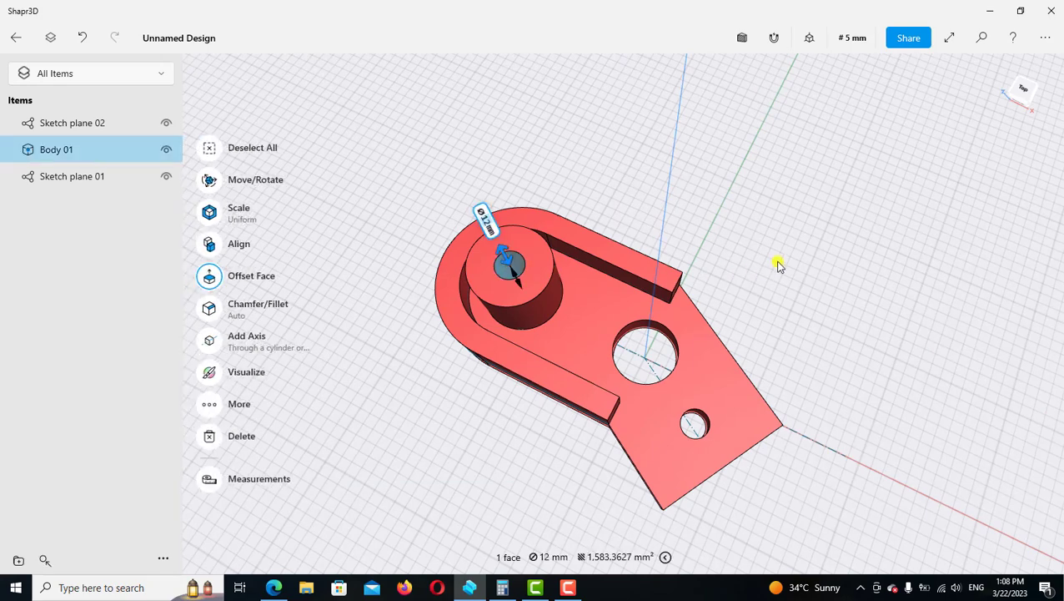
right_click_drag(778, 267, 813, 238)
scroll(696, 357, "up", 2)
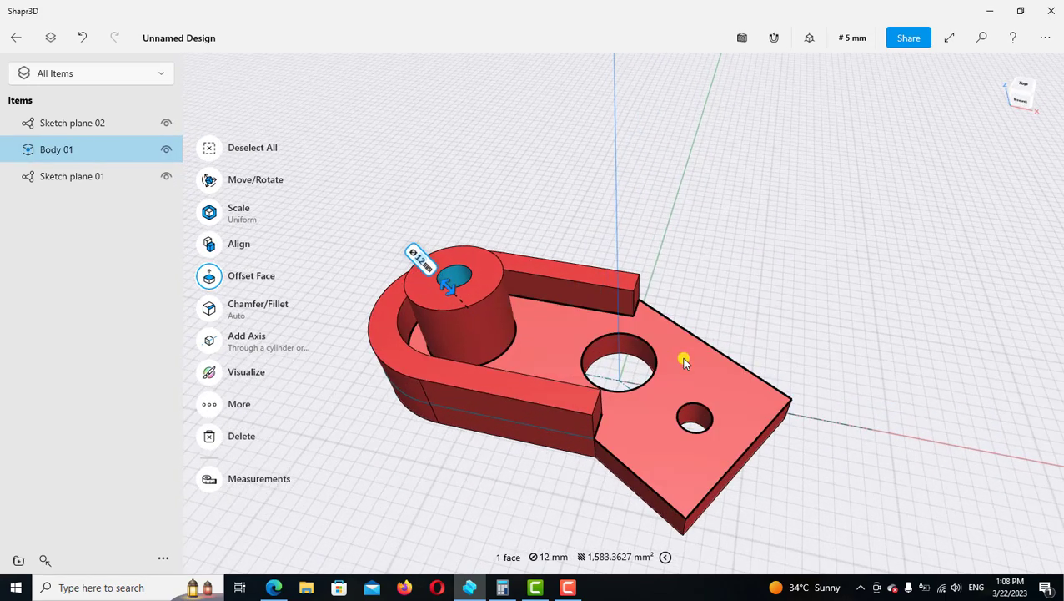
scroll(668, 357, "up", 2)
left_click(627, 349)
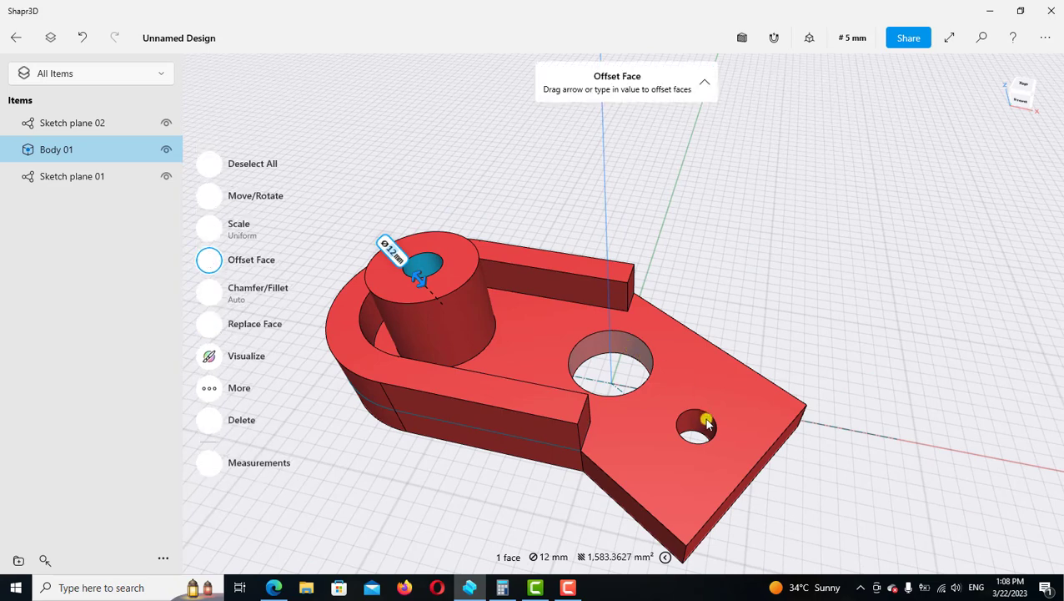
left_click(699, 424)
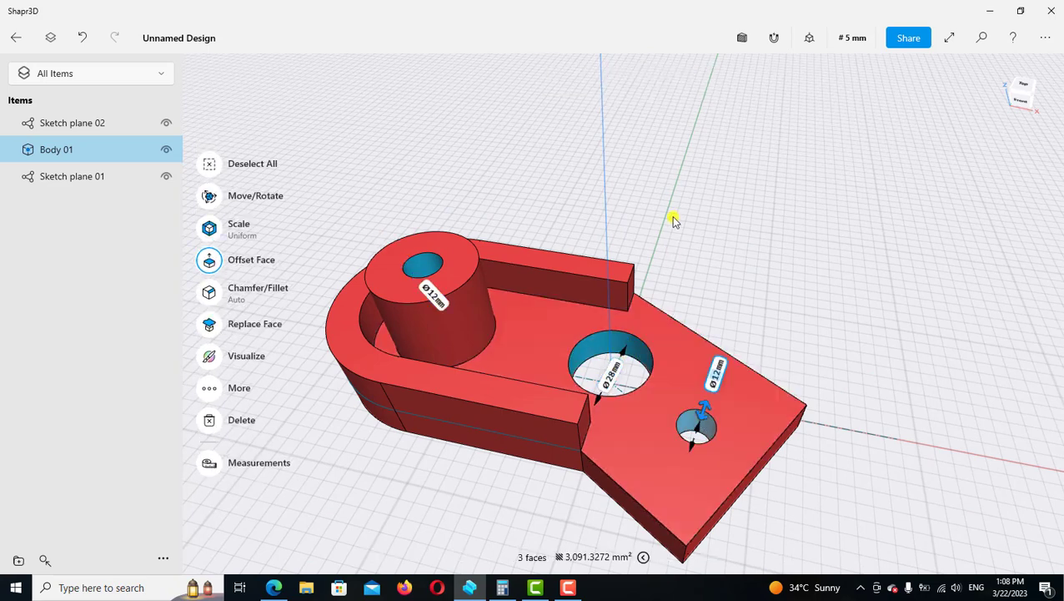
scroll(674, 220, "down", 2)
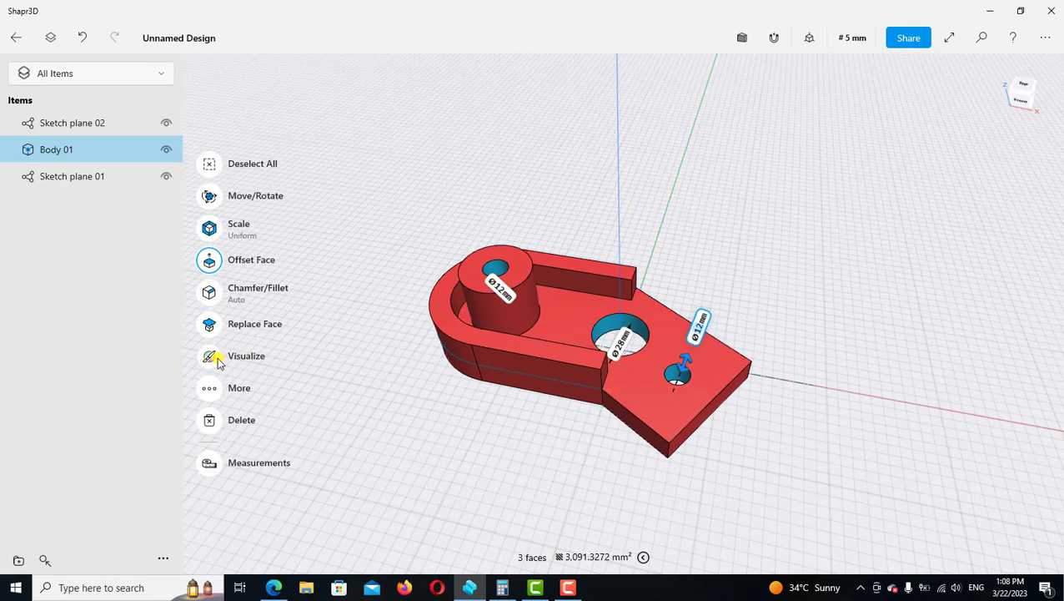
left_click(250, 359)
left_click(865, 455)
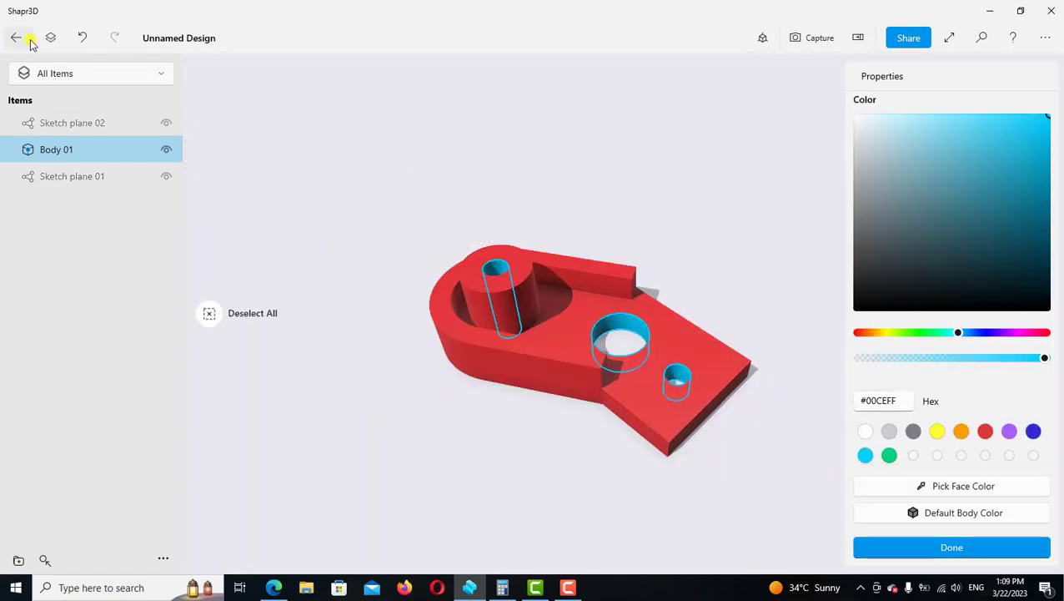
left_click(493, 161)
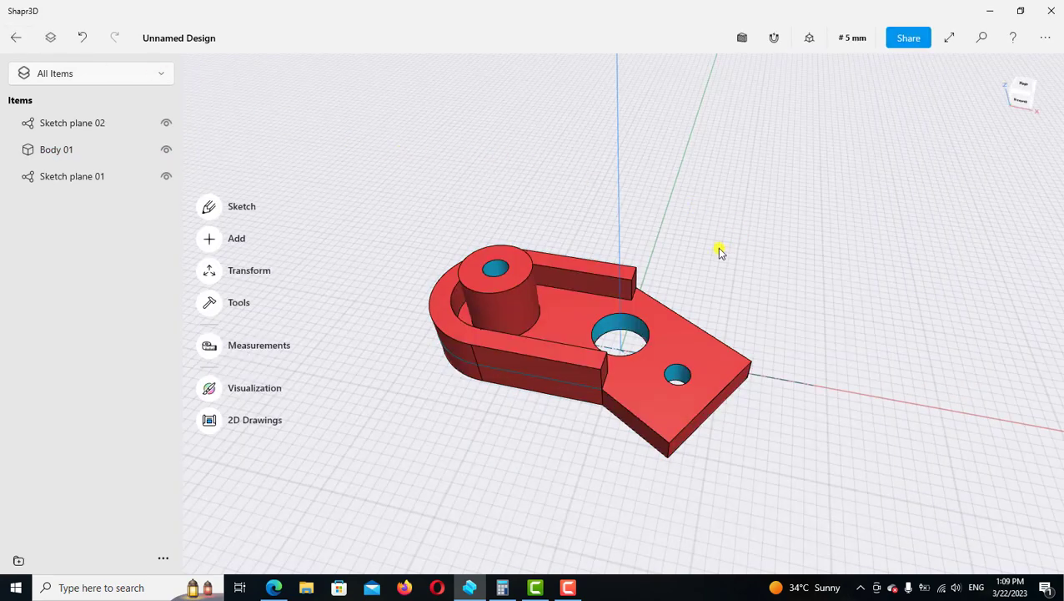
- Hide Sketch plane 01 and Sketch plane 02 in the Items list
mouse_move(720, 253)
right_mouse_down()
mouse_move(716, 193)
mouse_move(683, 207)
right_mouse_up()
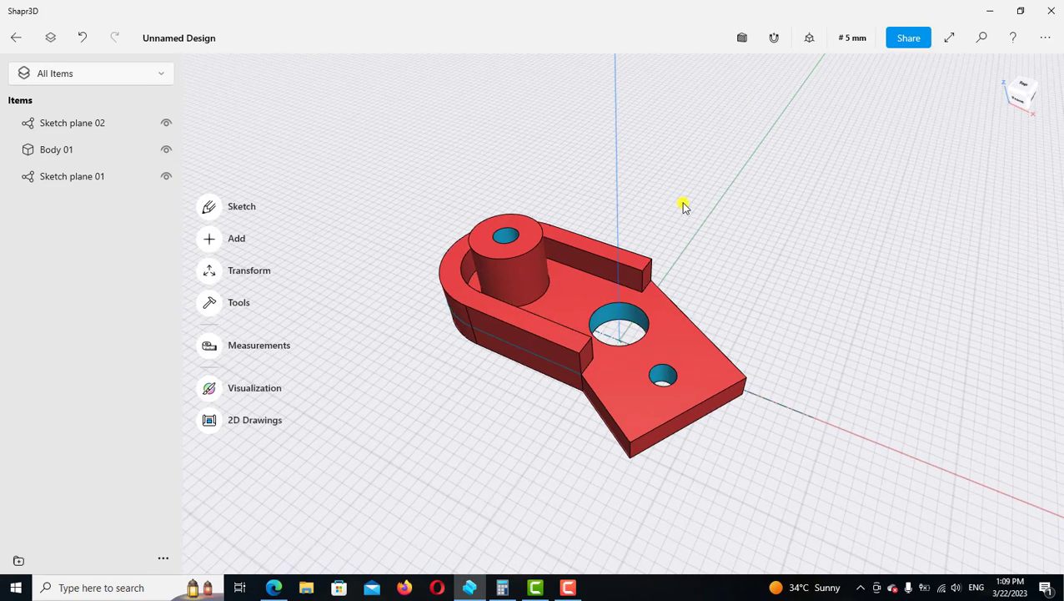
left_click(165, 179)
left_click(166, 123)
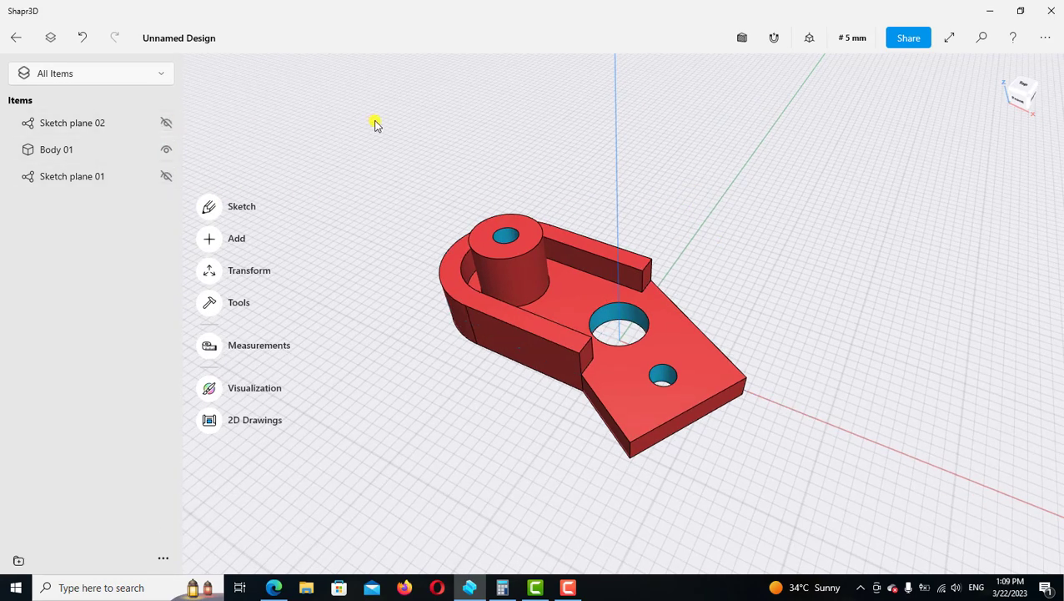